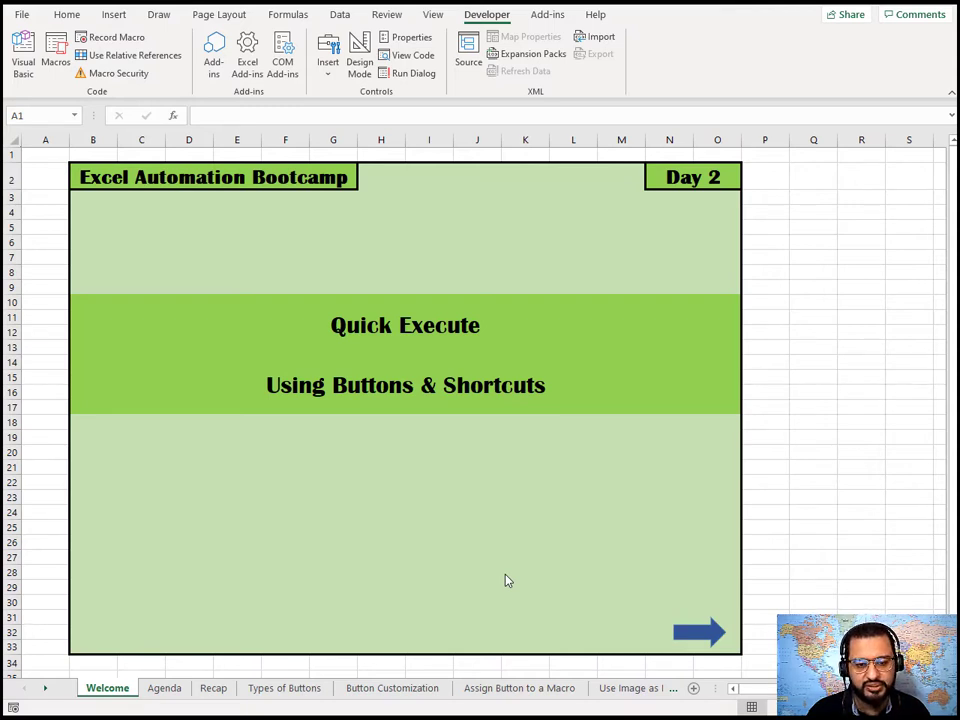
Go through the Agenda and Recap sheets to Types of Buttons and view the available Form and ActiveX controls.
left_click(710, 632)
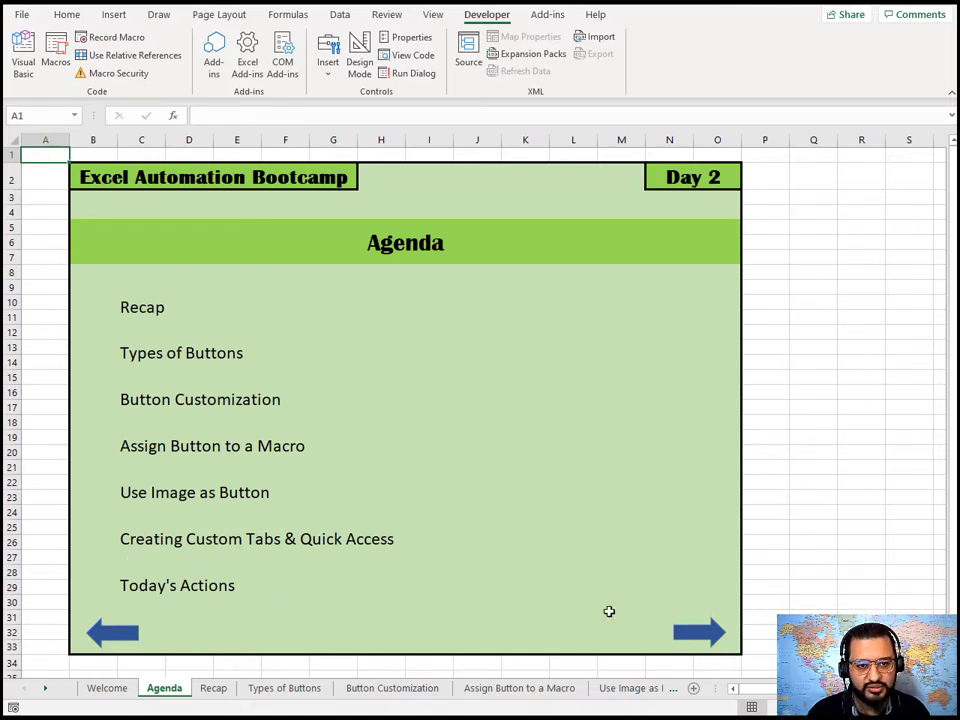
left_click(684, 636)
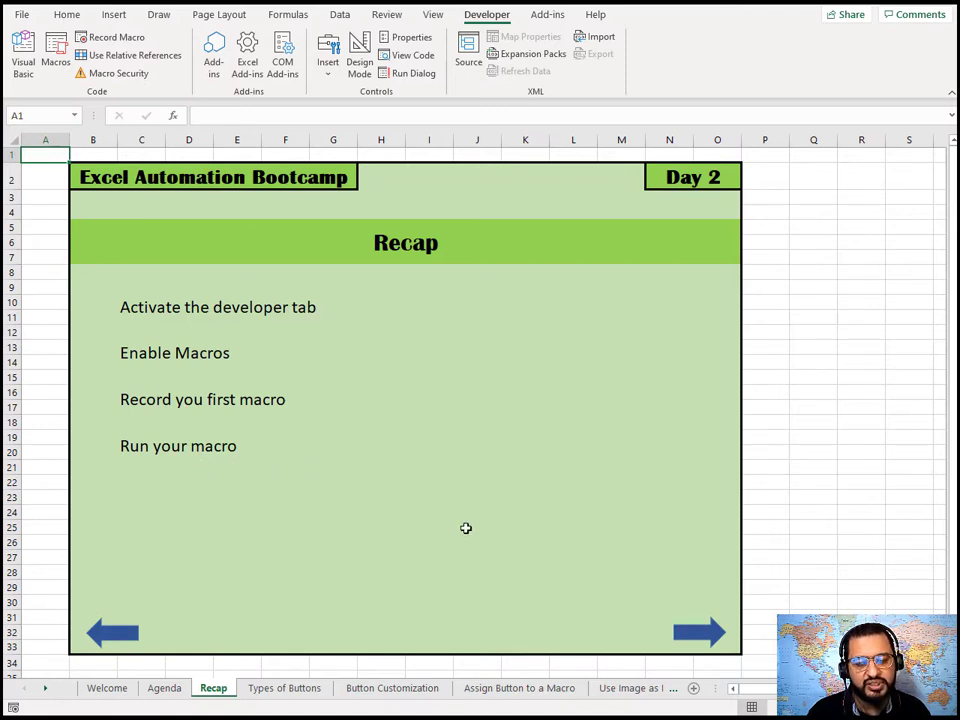
left_click(696, 635)
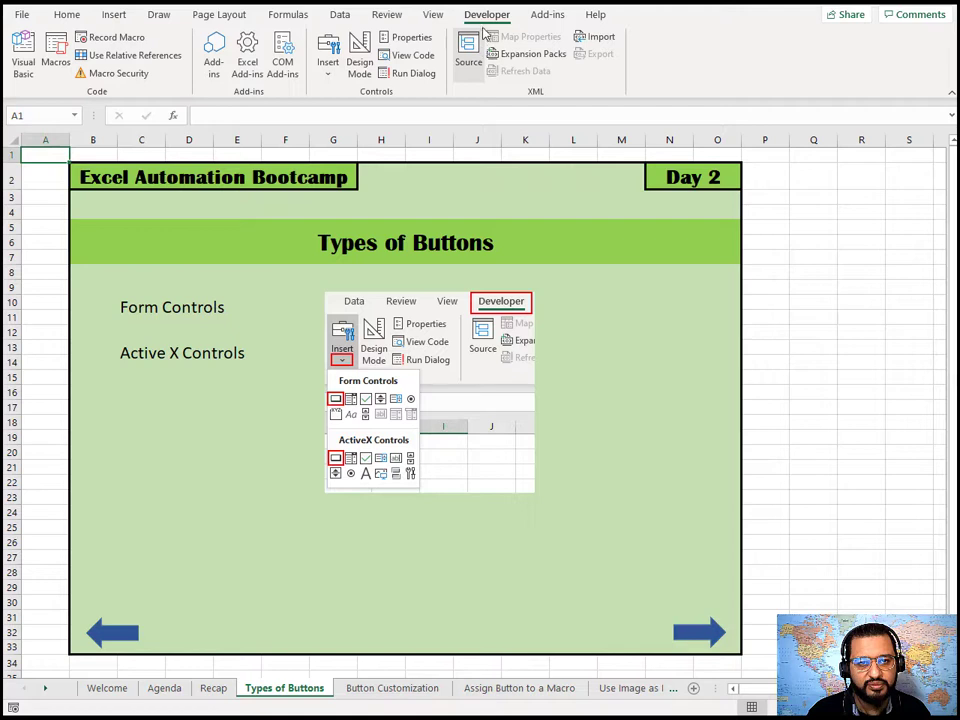
left_click(328, 62)
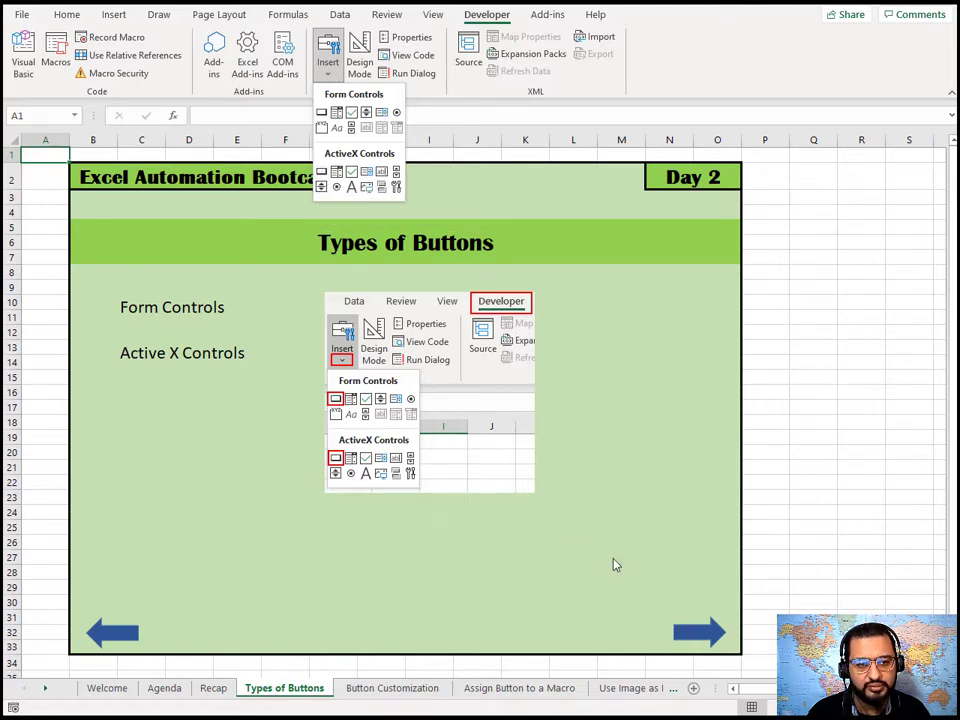
left_click(638, 571)
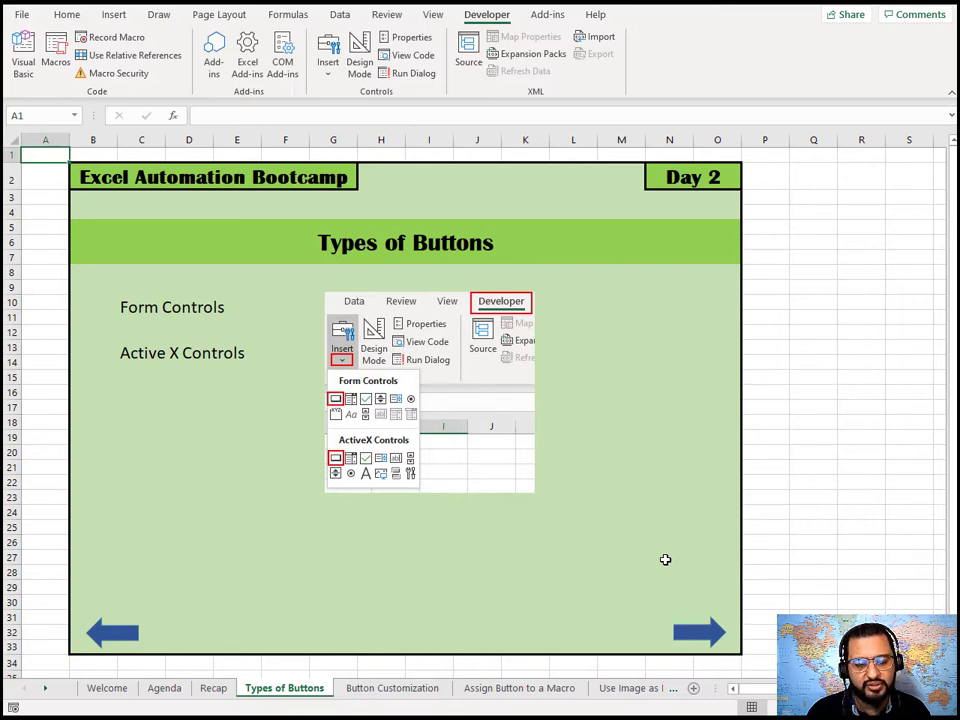
Open the Practice Sheet by way of Button Customization and draw a Form Control button across E7:G9 without assigning a macro.
left_click(689, 638)
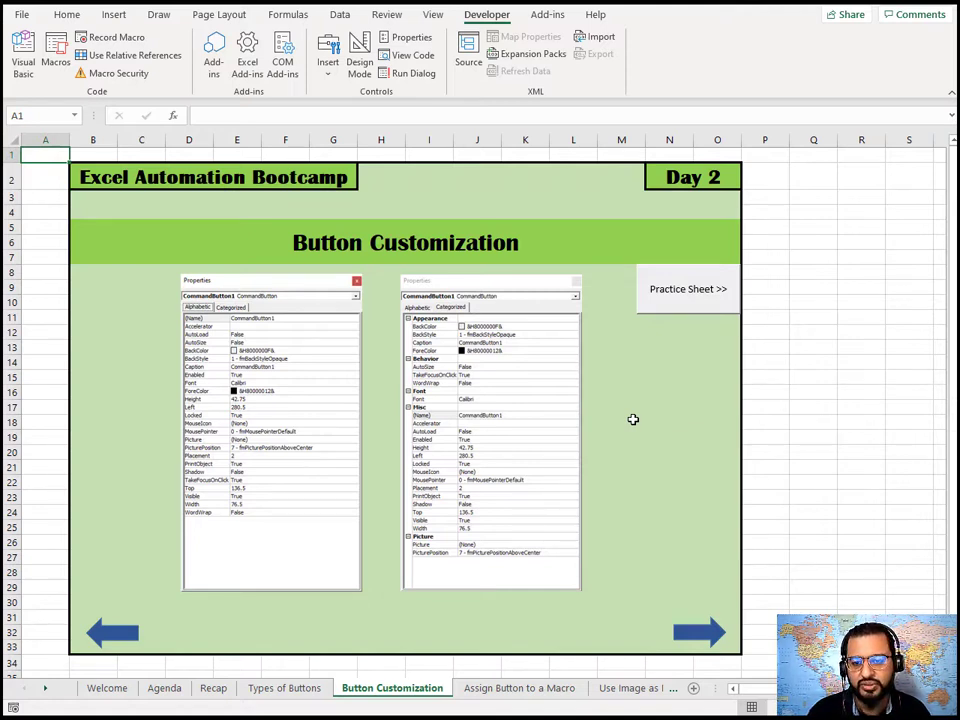
left_click(671, 306)
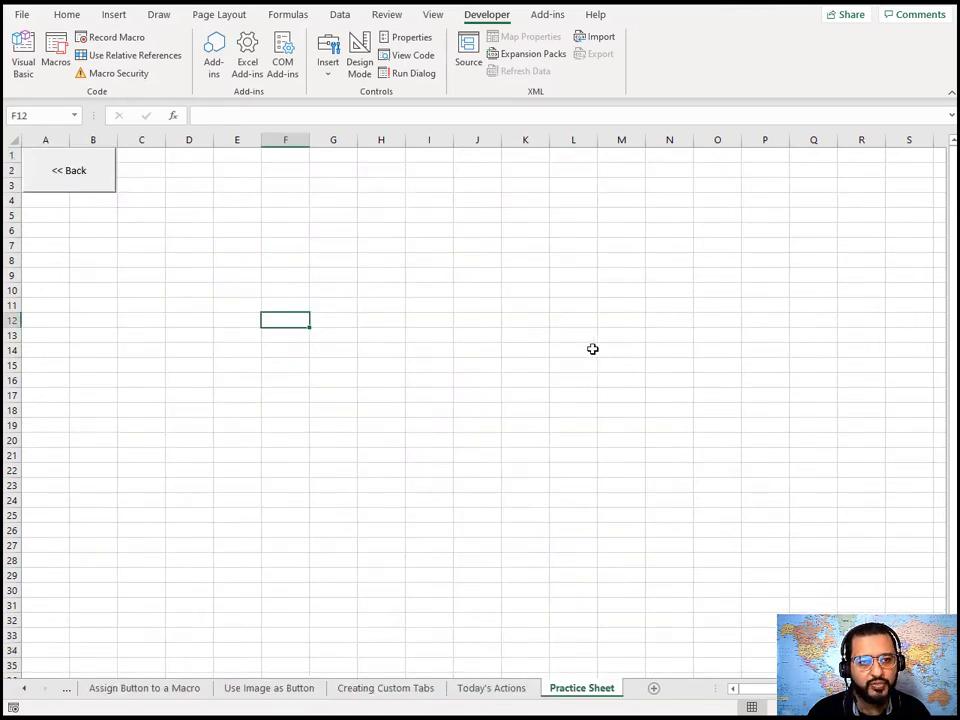
left_click(328, 70)
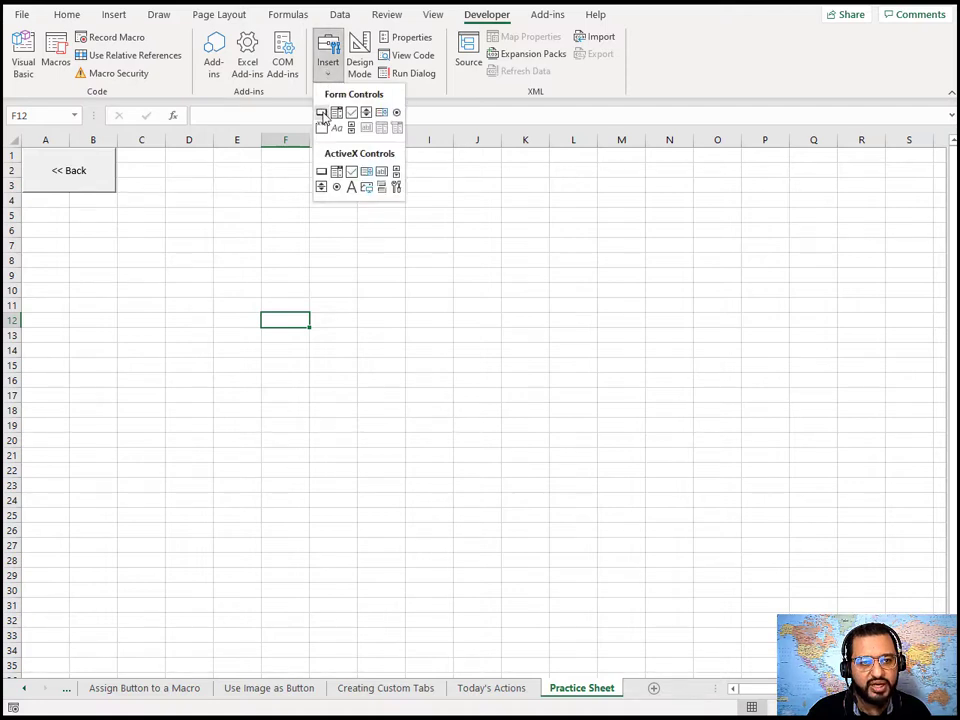
left_click(321, 113)
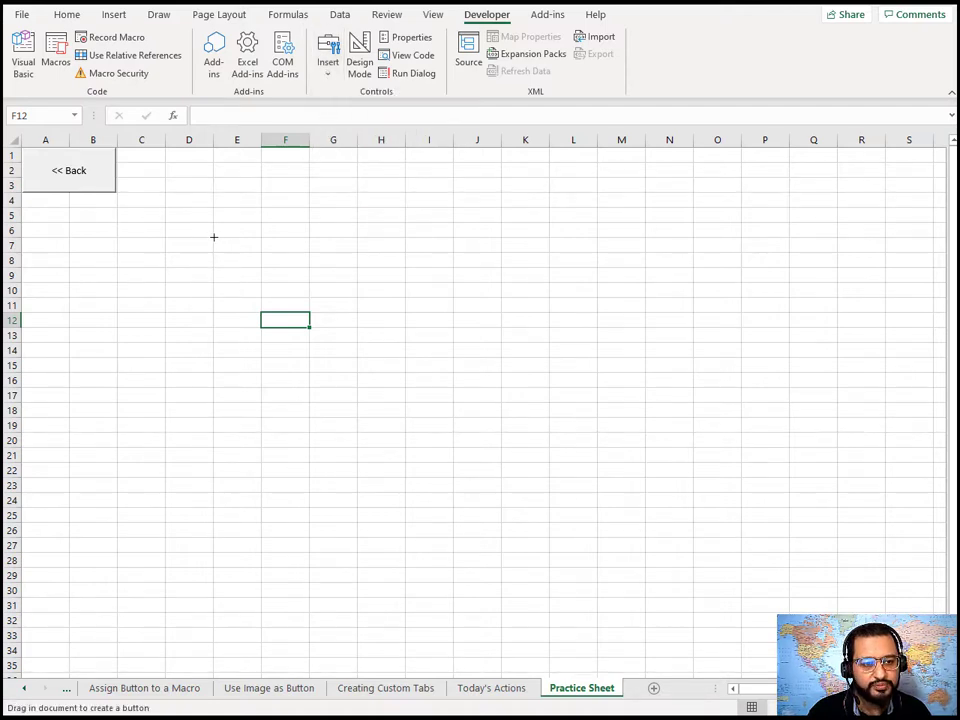
left_click_drag(214, 238, 357, 282)
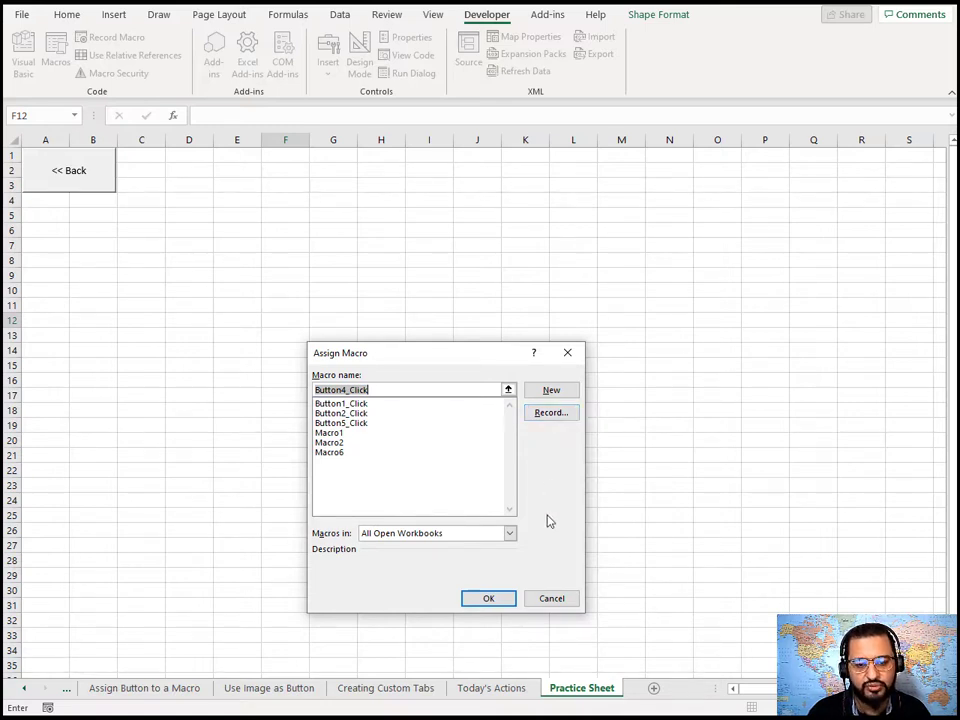
left_click(555, 599)
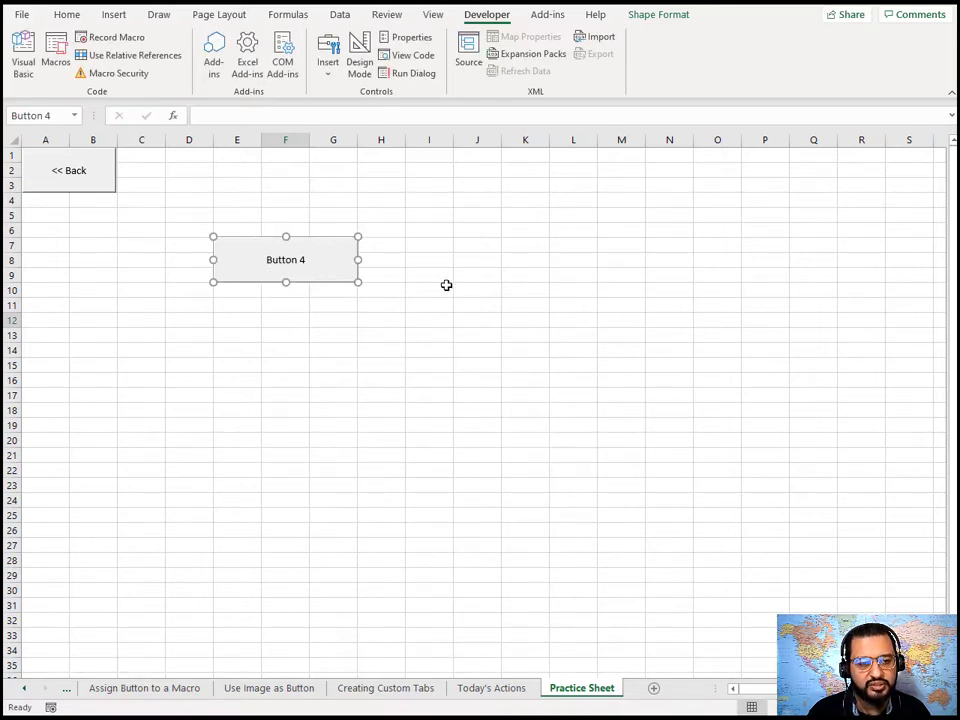
left_click(294, 316)
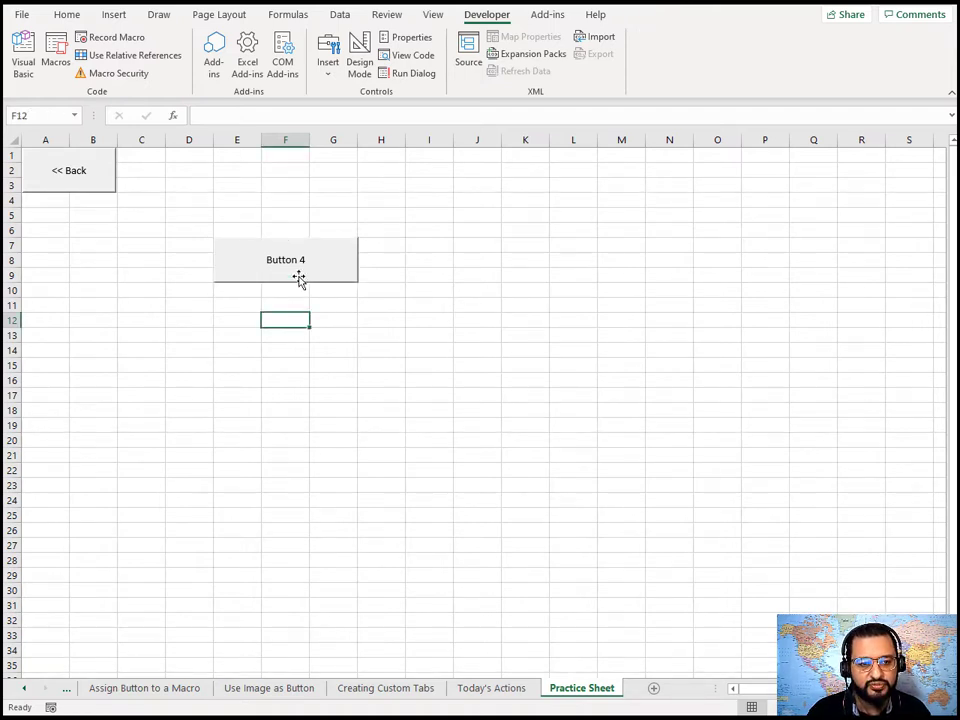
Open the format settings of the new form button and review its alignment and size options.
left_click(299, 277, "ctrl")
right_click(299, 275)
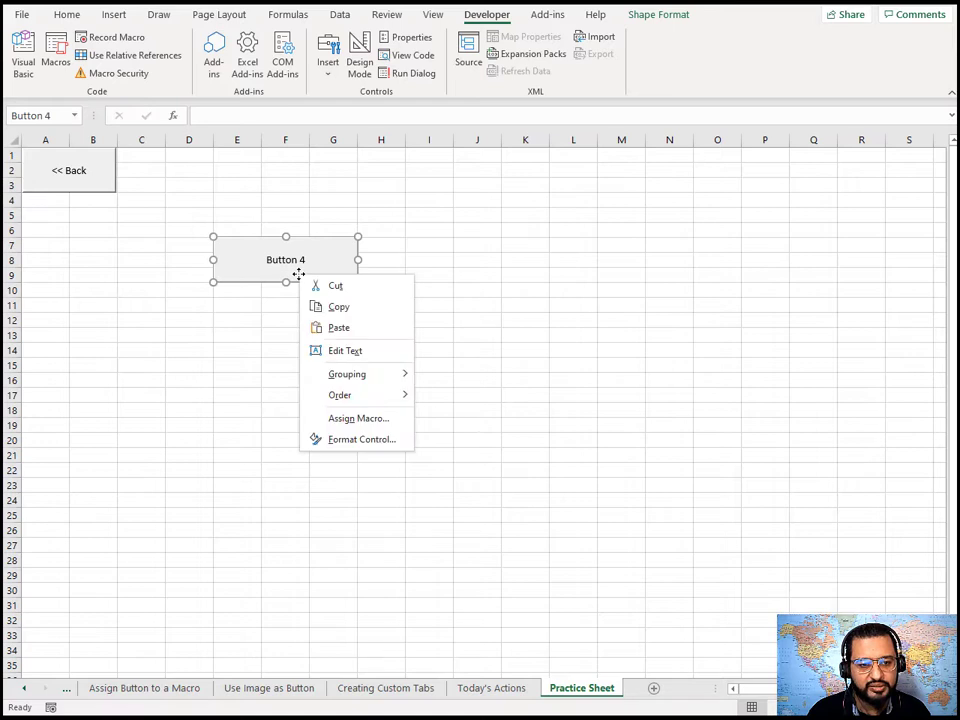
left_click(398, 444)
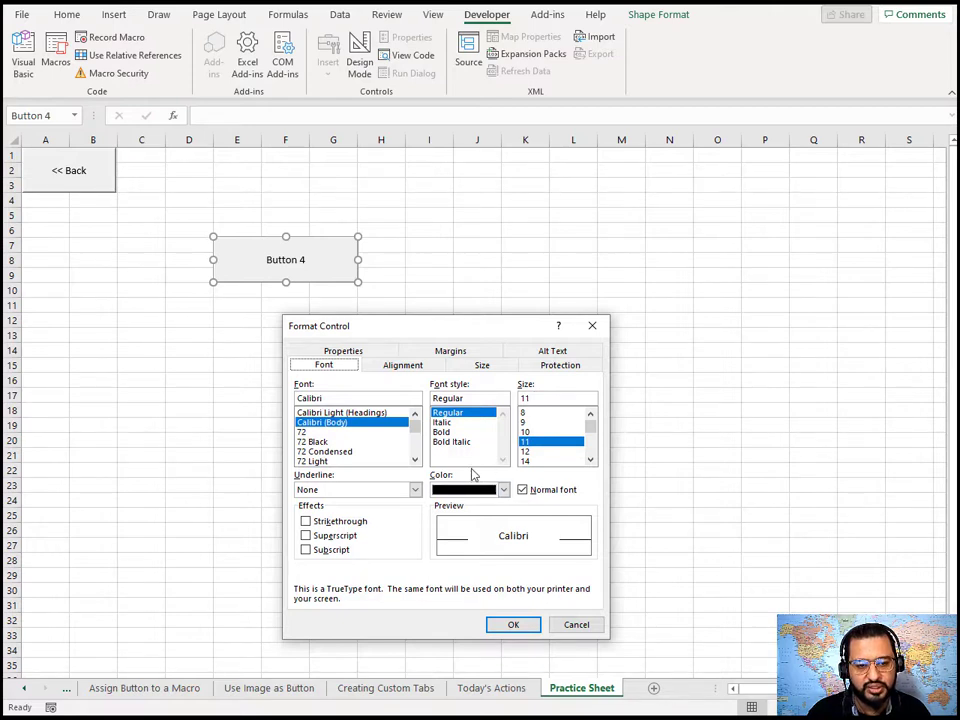
left_click(404, 366)
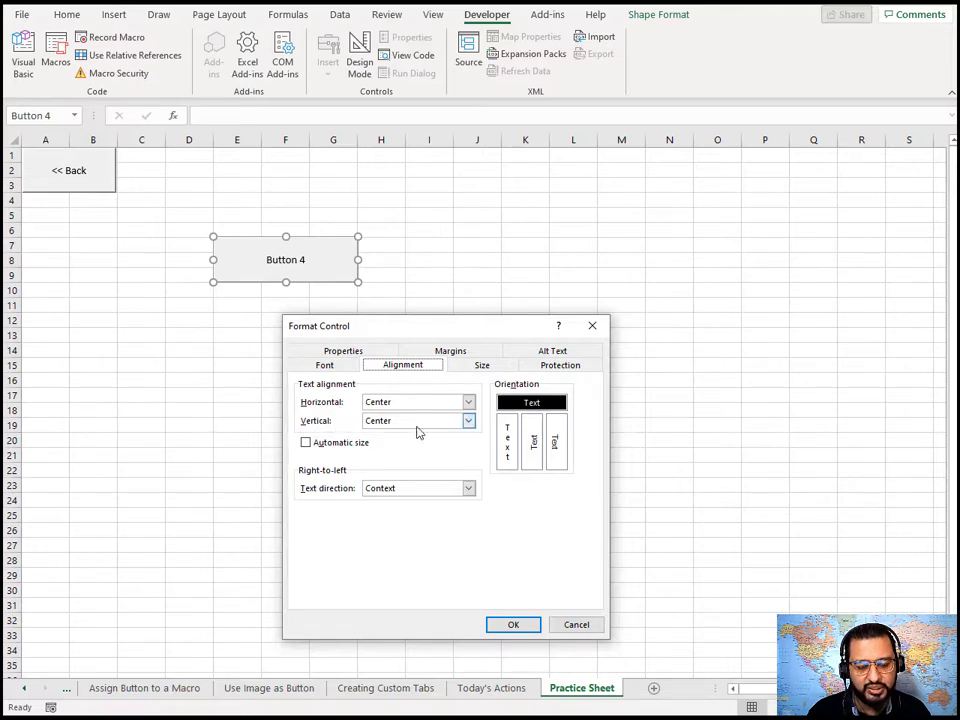
left_click(468, 402)
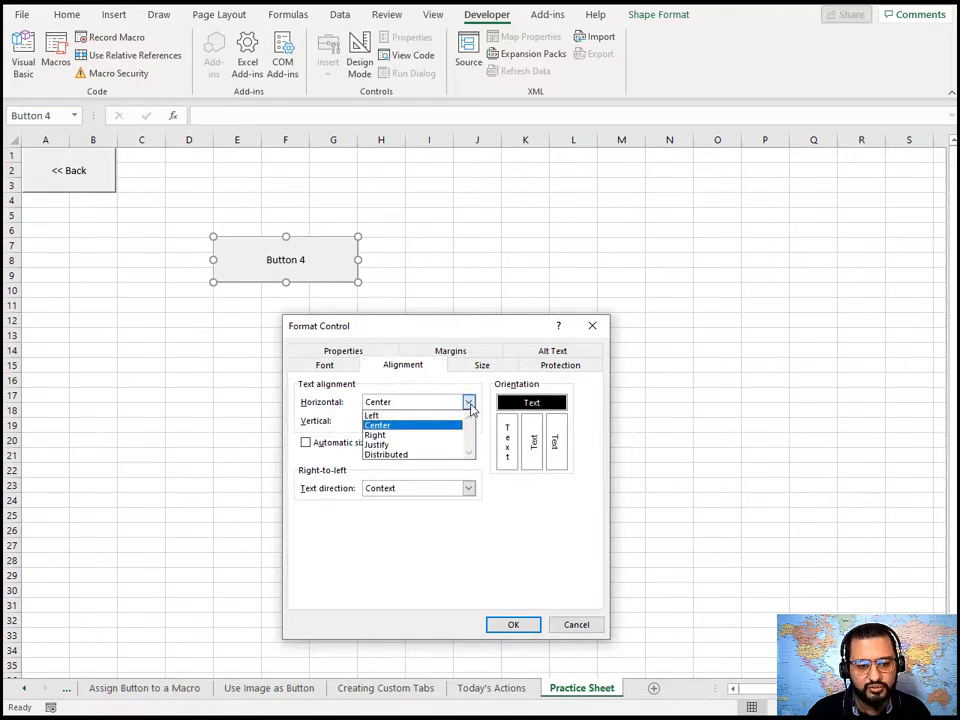
left_click(519, 506)
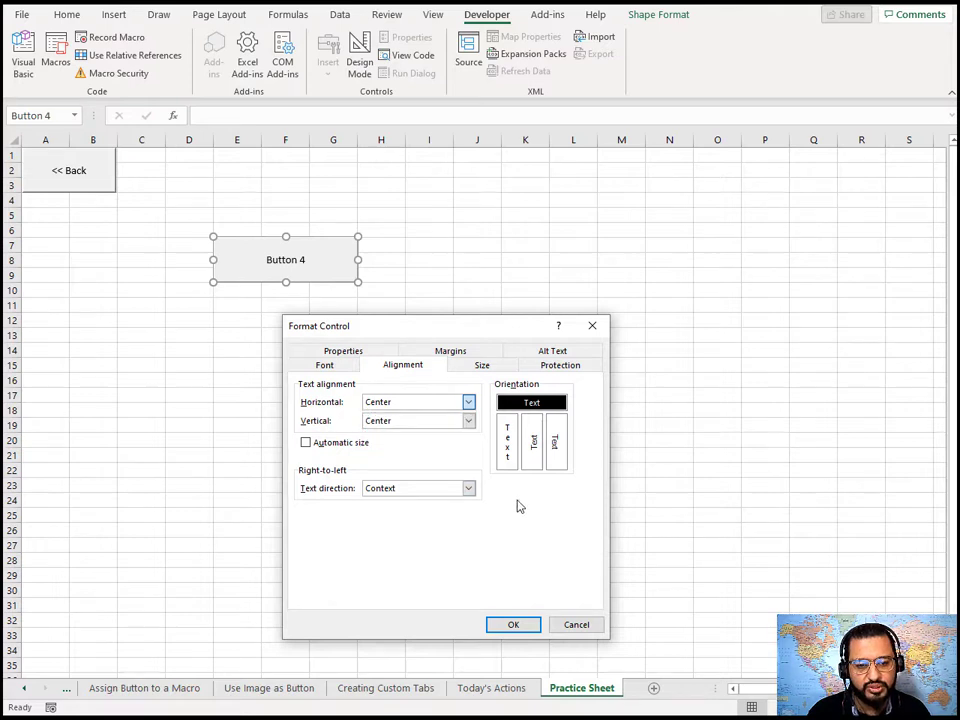
left_click(489, 366)
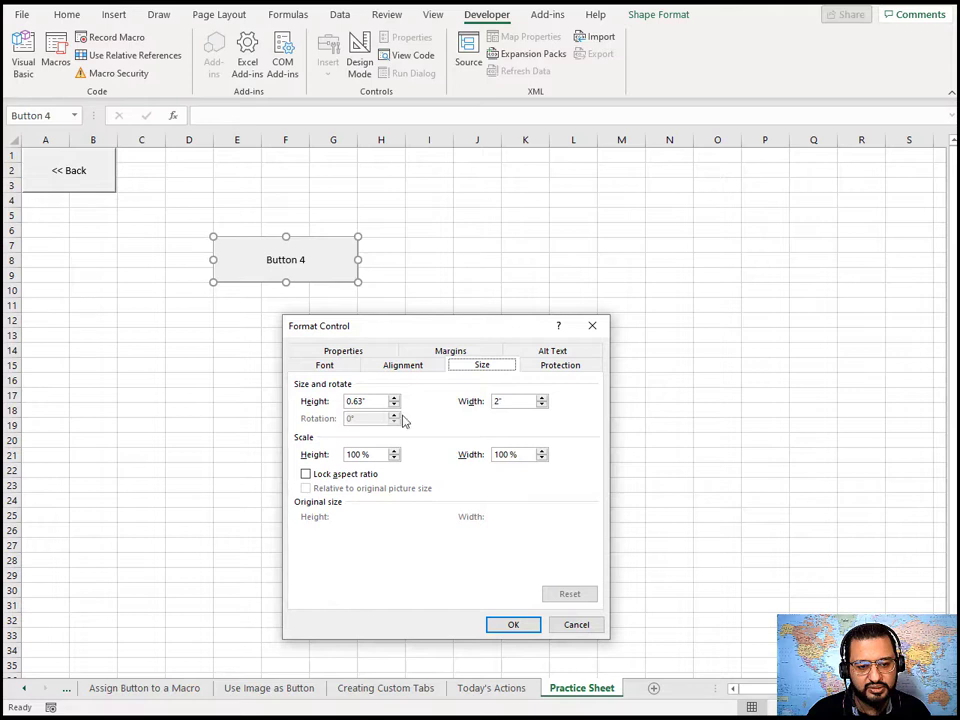
Set the form button's font size to 26 and its font color to red, and deselect the button.
left_click(334, 367)
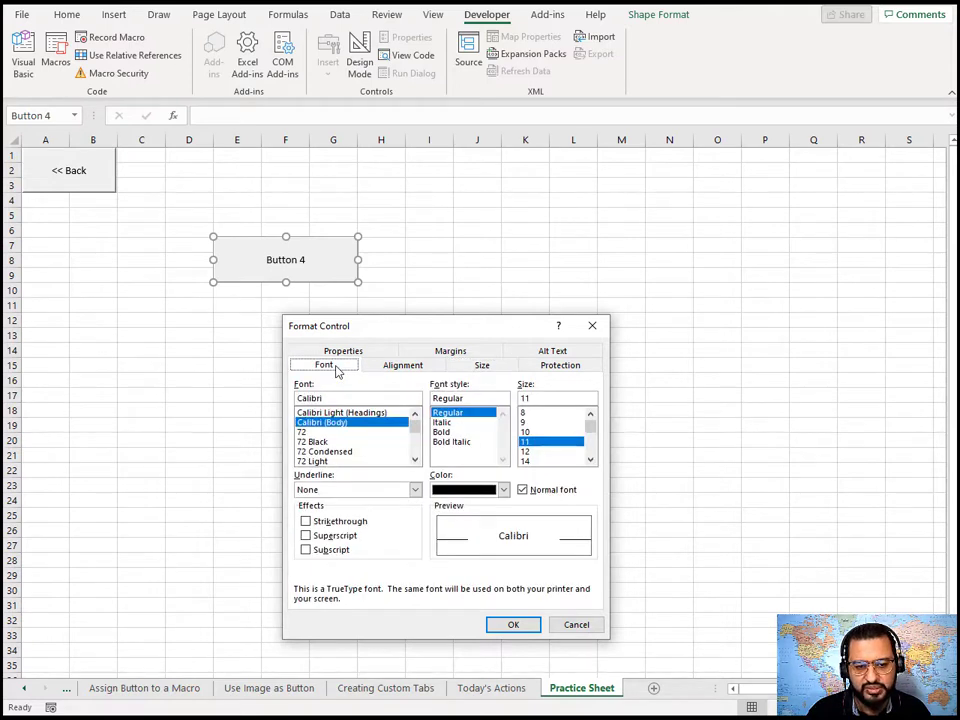
left_click(591, 460)
left_click(591, 460)
left_click(591, 460)
left_click(591, 460)
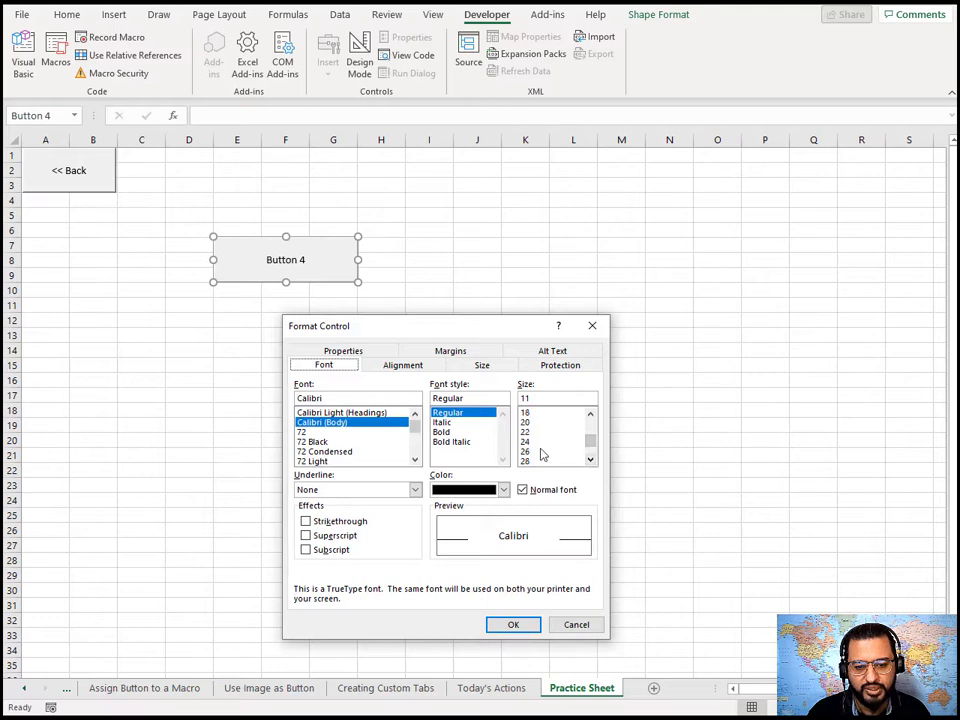
left_click(541, 452)
left_click(505, 490)
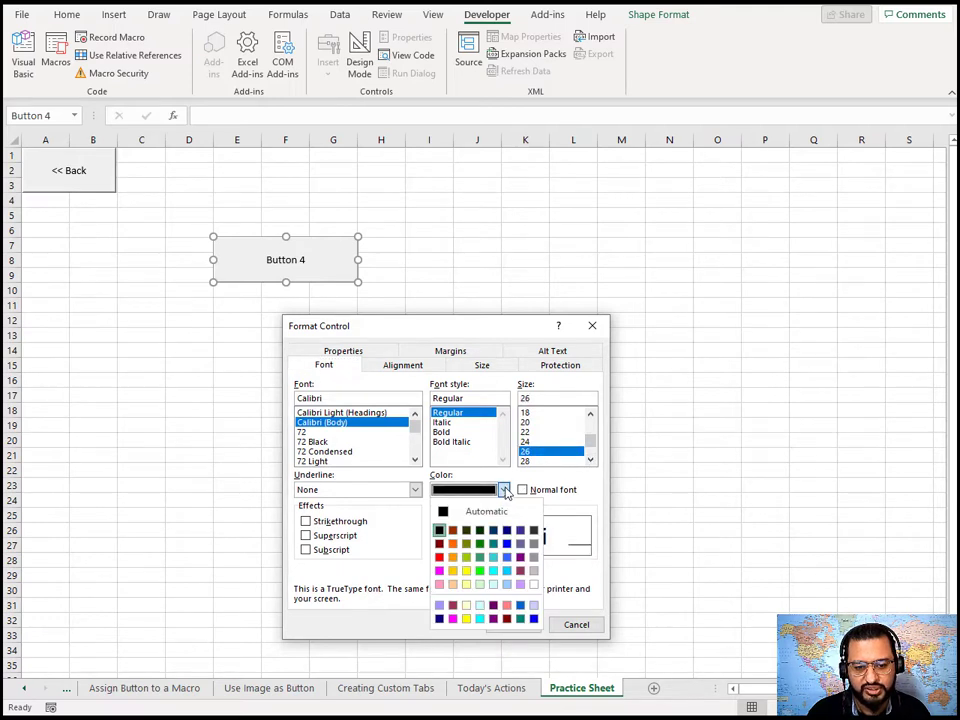
left_click(439, 557)
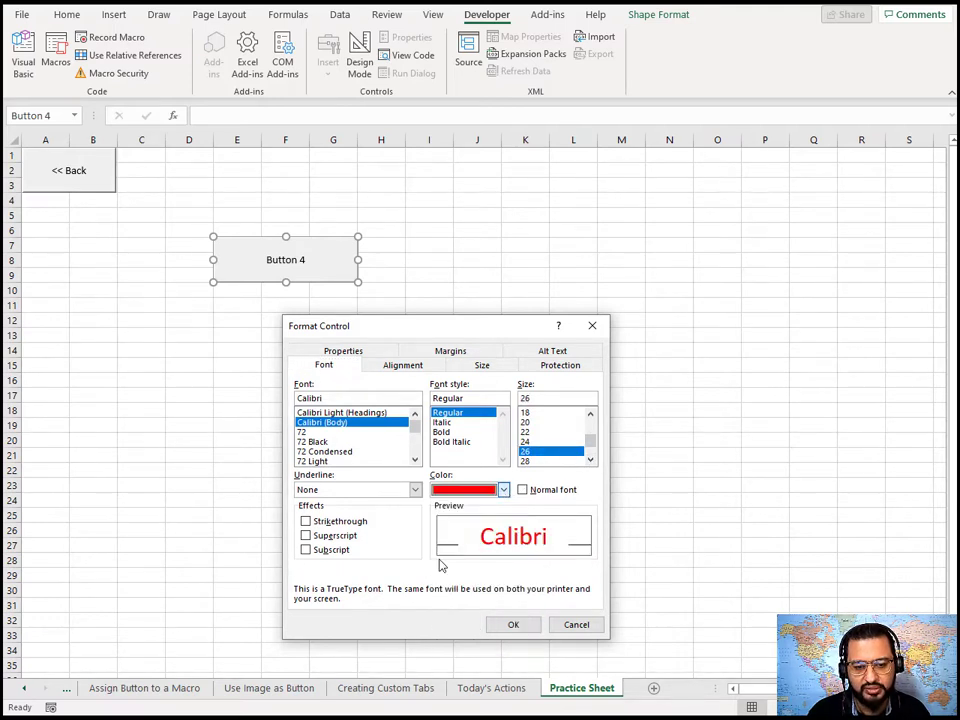
left_click(516, 626)
left_click(352, 393)
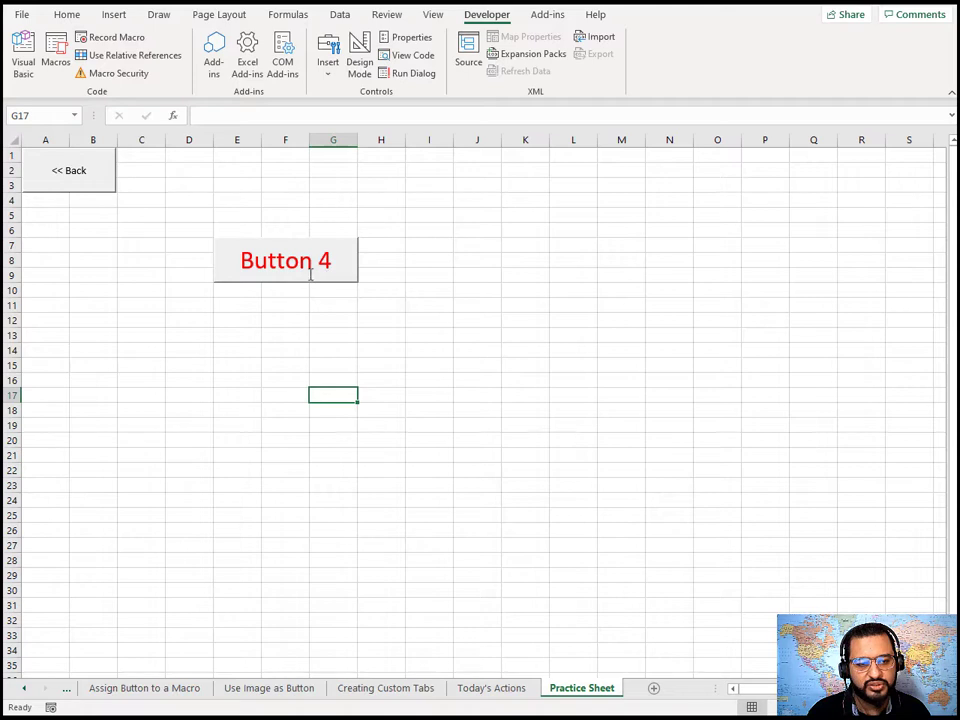
left_click(392, 320)
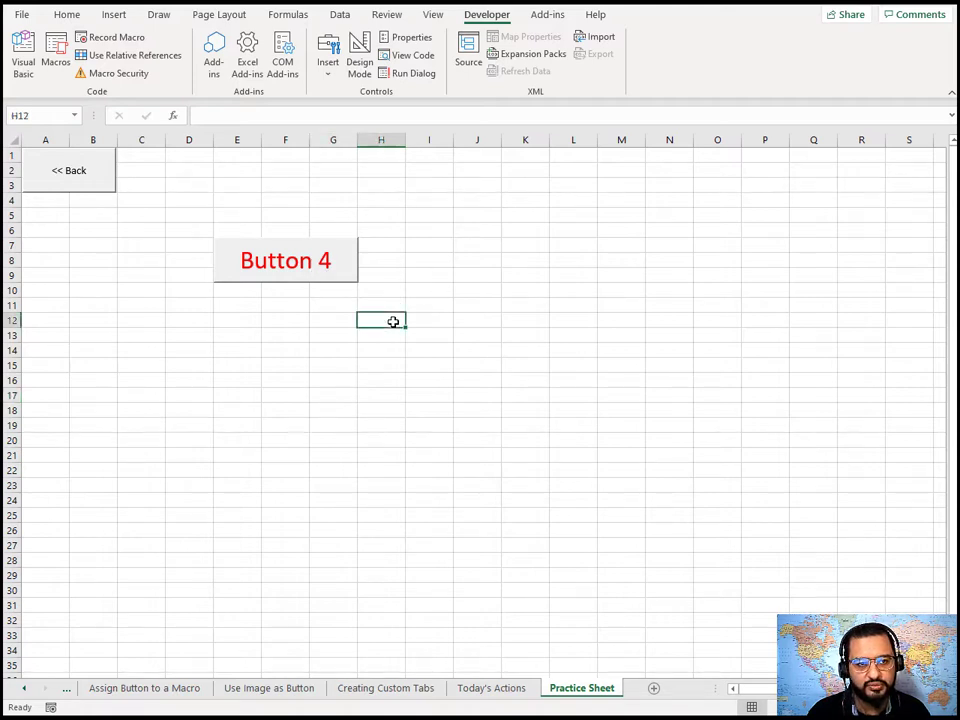
Insert an ActiveX command button across J7:L9, beside the form button.
left_click(327, 80)
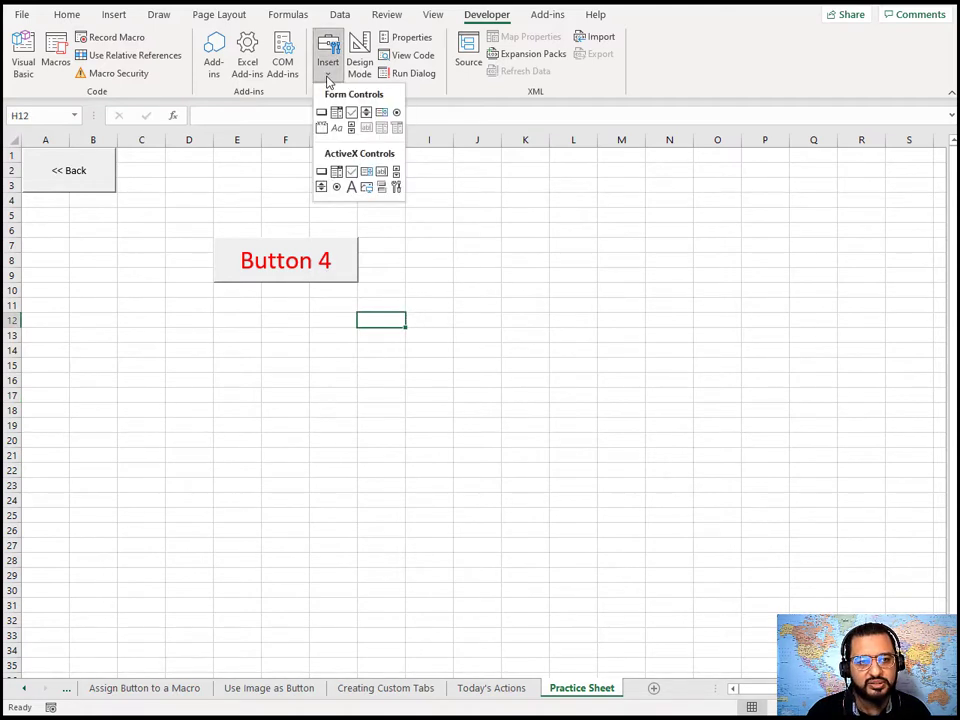
left_click(322, 172)
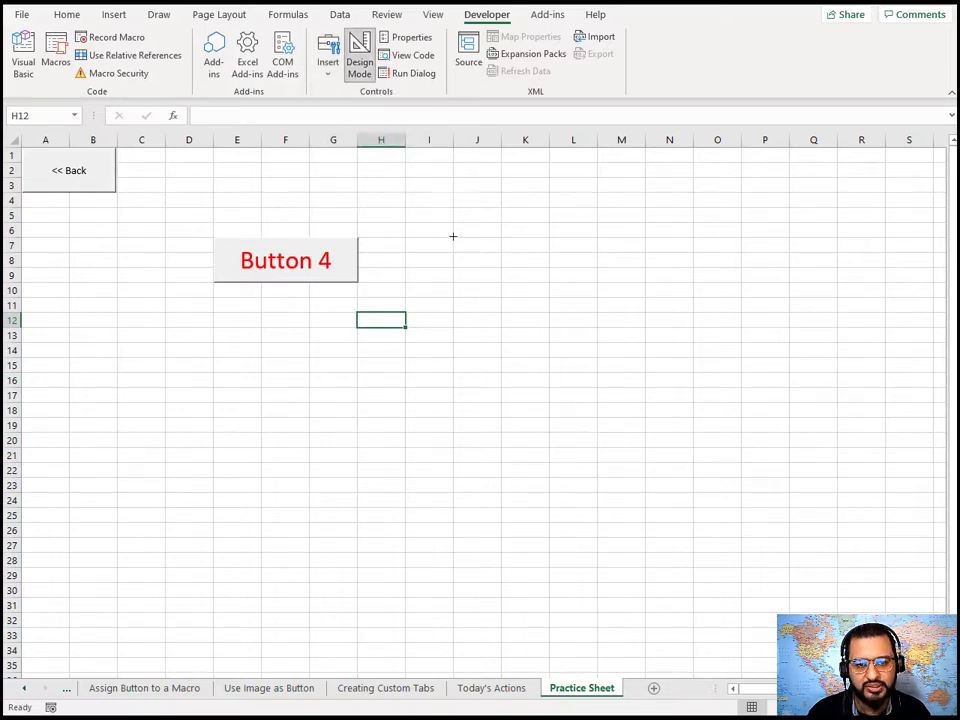
mouse_move(453, 236)
left_mouse_down()
mouse_move(504, 268)
mouse_move(598, 283)
left_mouse_up()
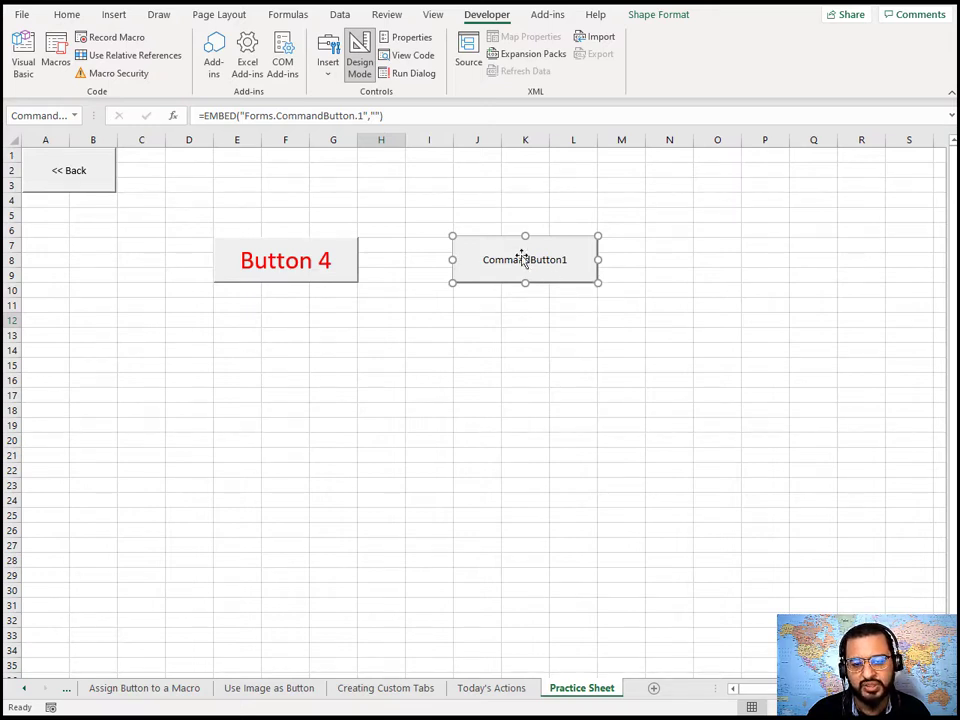
Set the ActiveX command button's BackColor property to orange (&H000080FF&) from the color palette.
right_click(570, 272)
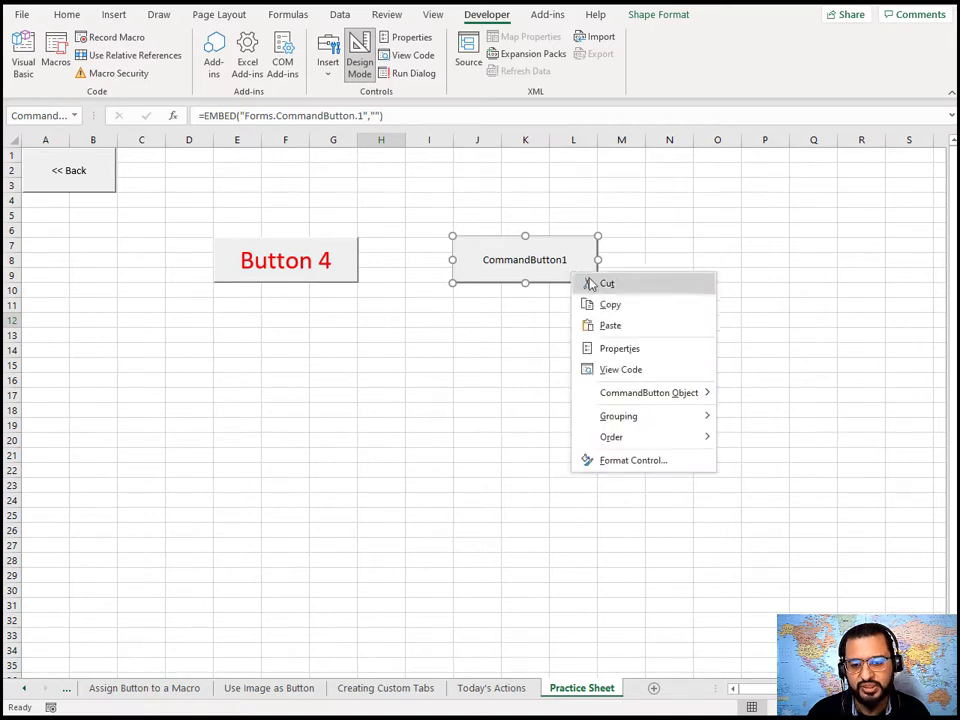
mouse_move(658, 446)
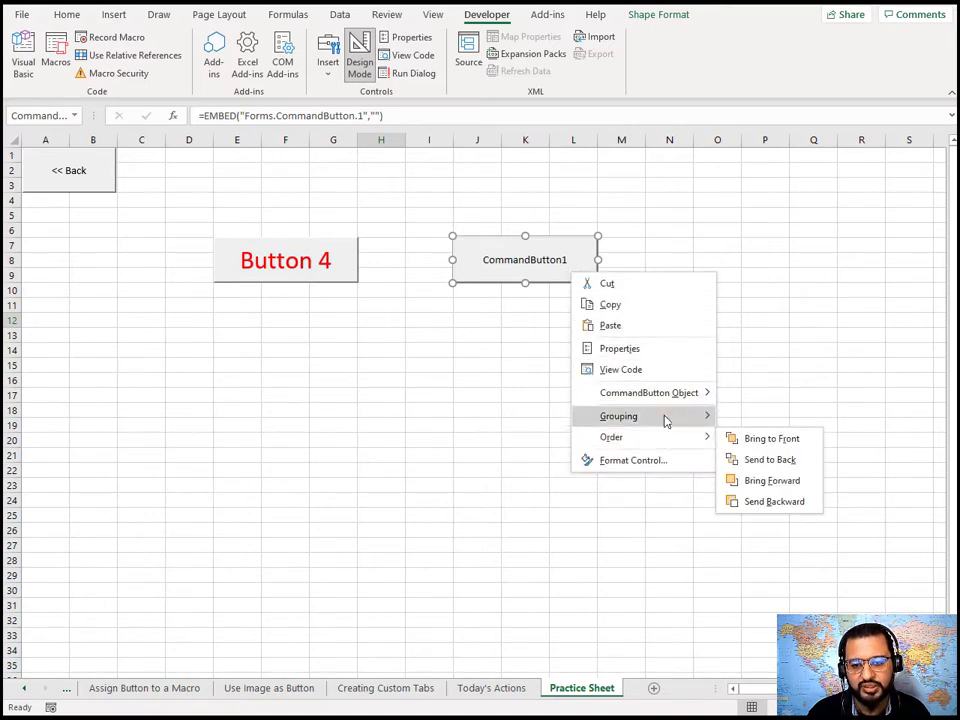
left_click(664, 356)
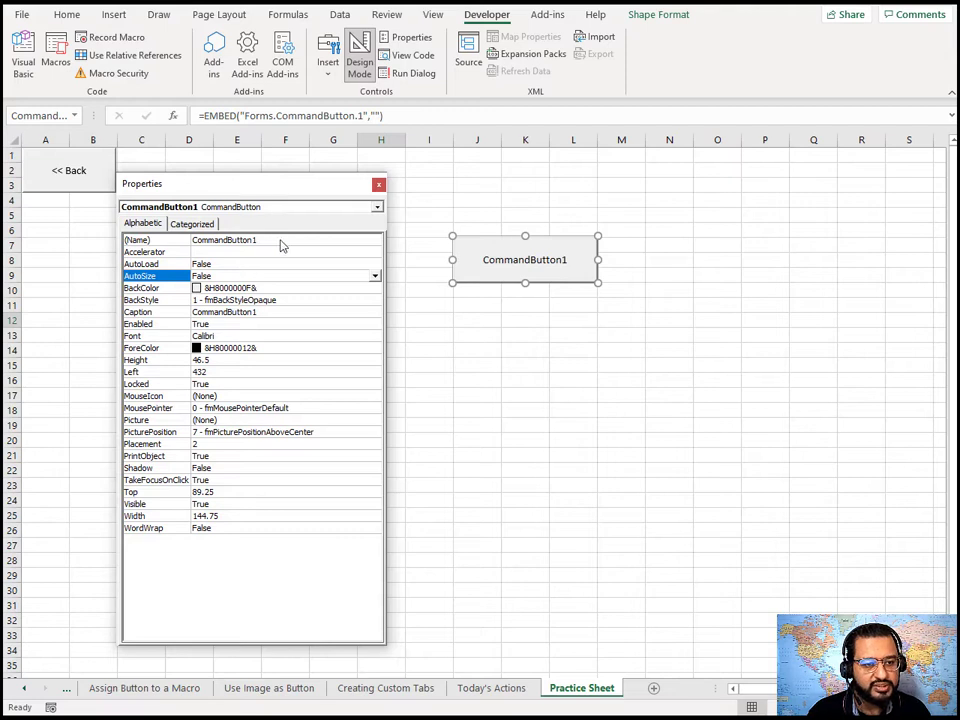
left_click(300, 292)
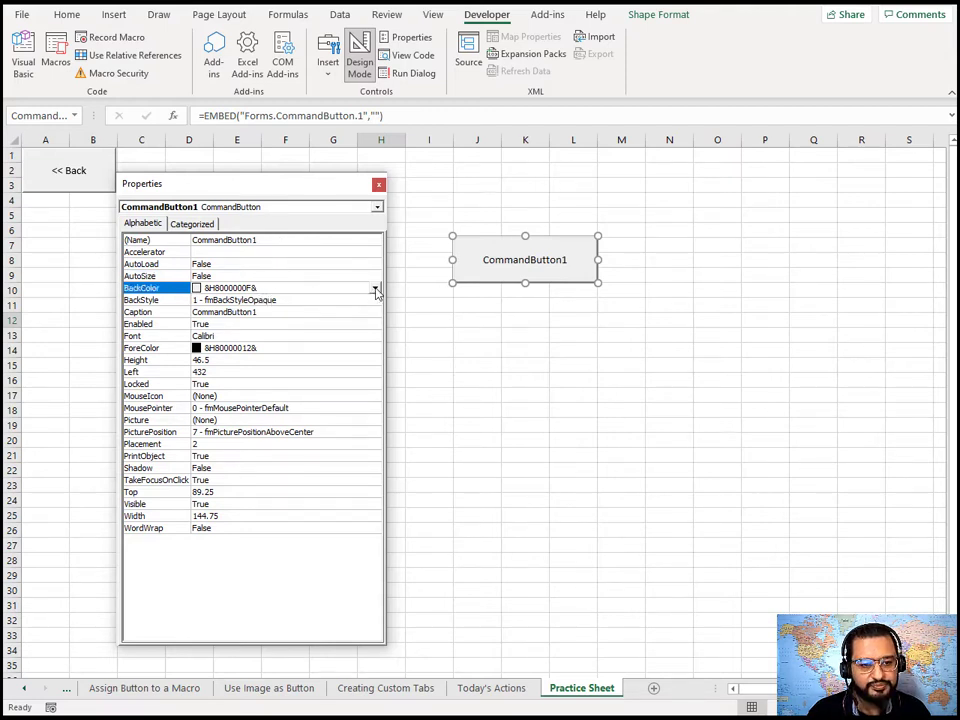
left_click(375, 289)
left_click(370, 401)
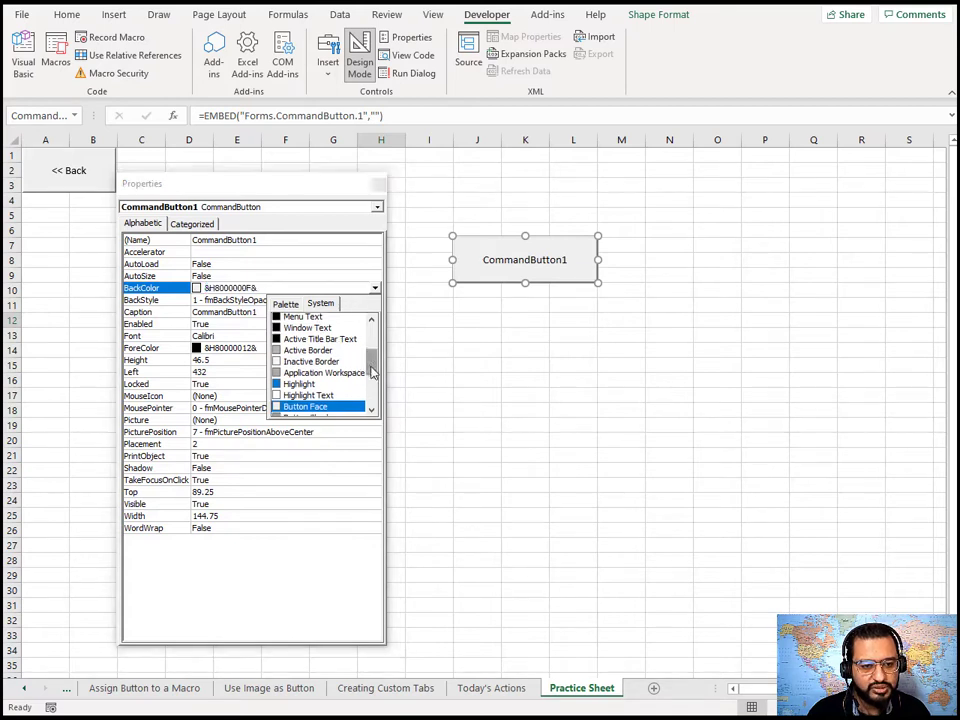
scroll(368, 400, "up", 6)
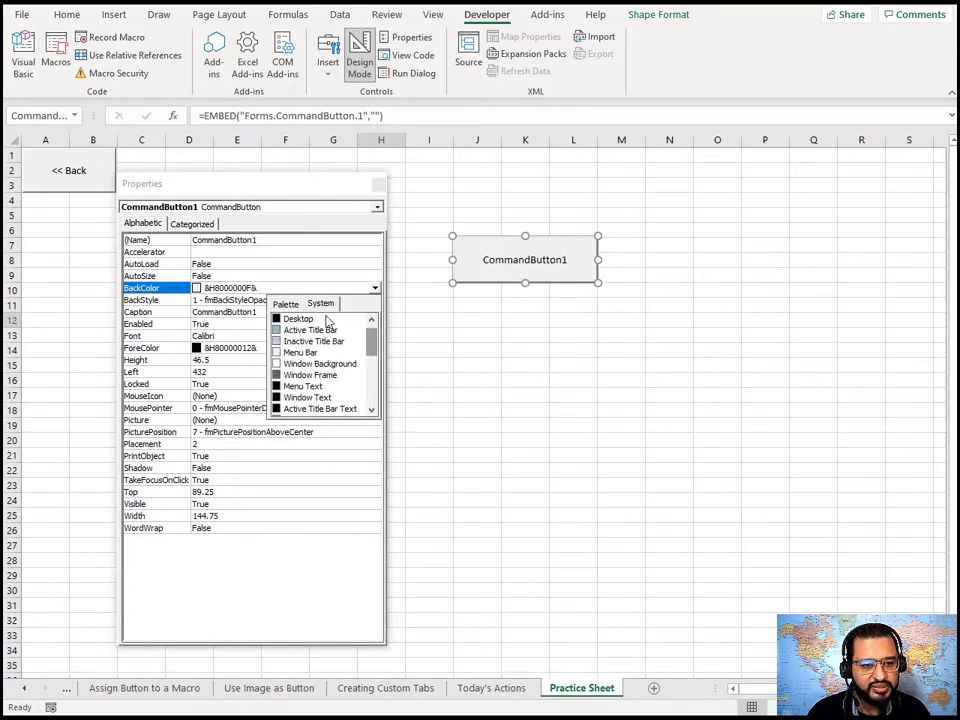
left_click(290, 305)
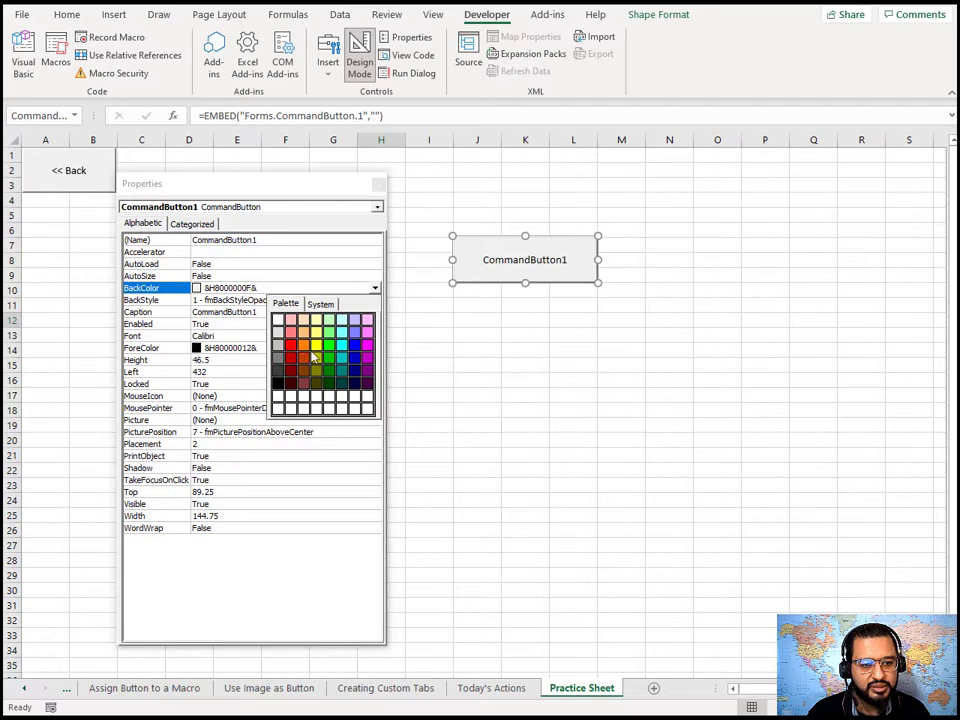
left_click(304, 346)
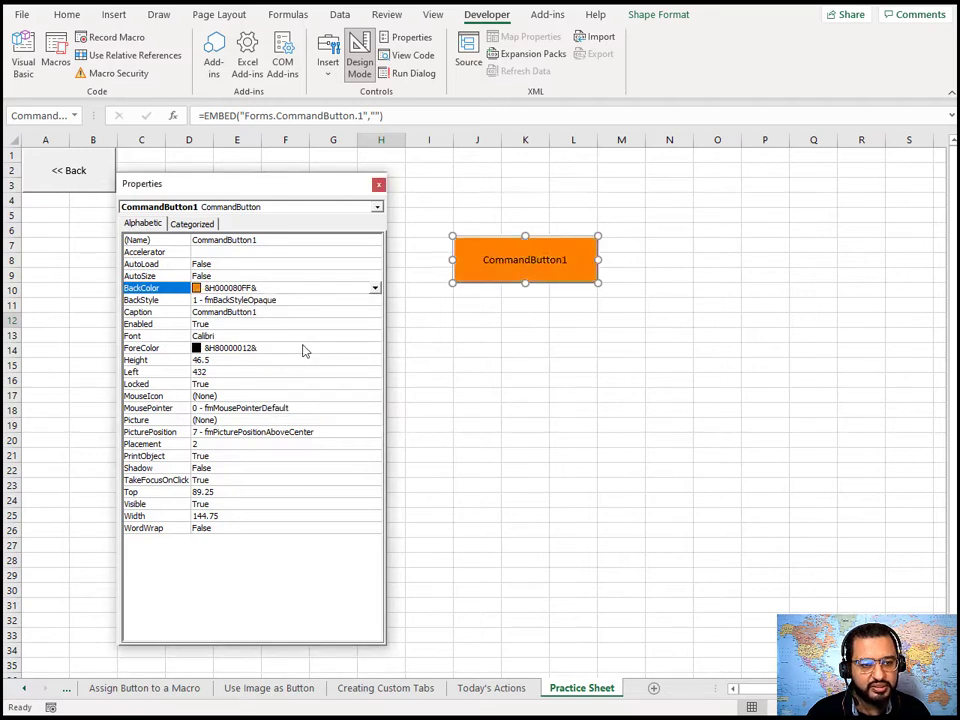
Try the transparent BackStyle on the ActiveX command button, and set it back to 1 - fmBackStyleOpaque.
left_click(373, 304)
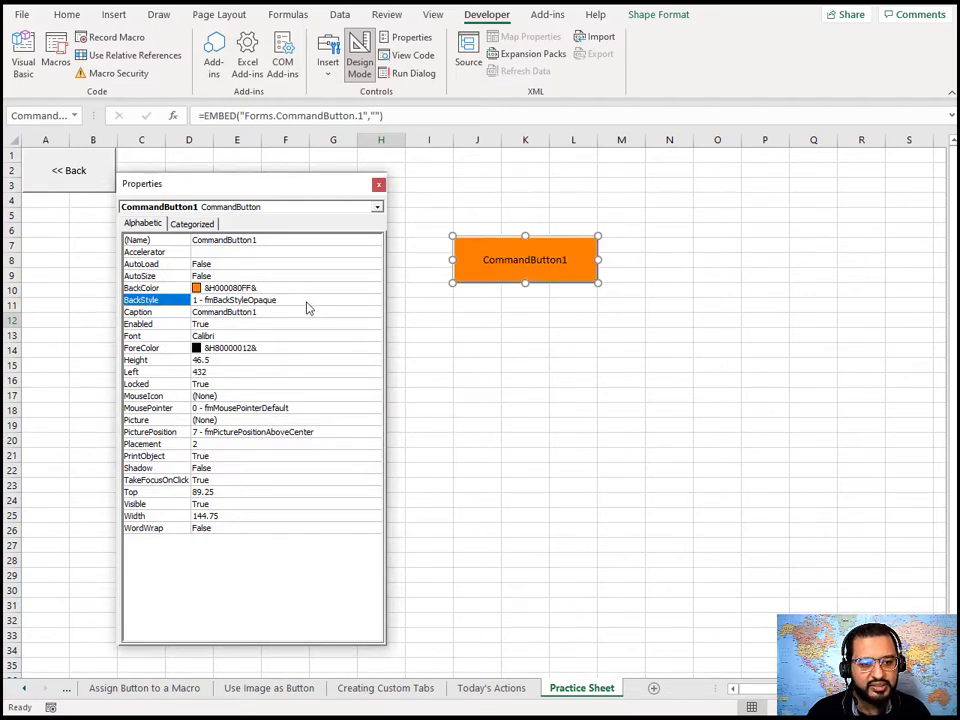
left_click(375, 300)
left_click(336, 311)
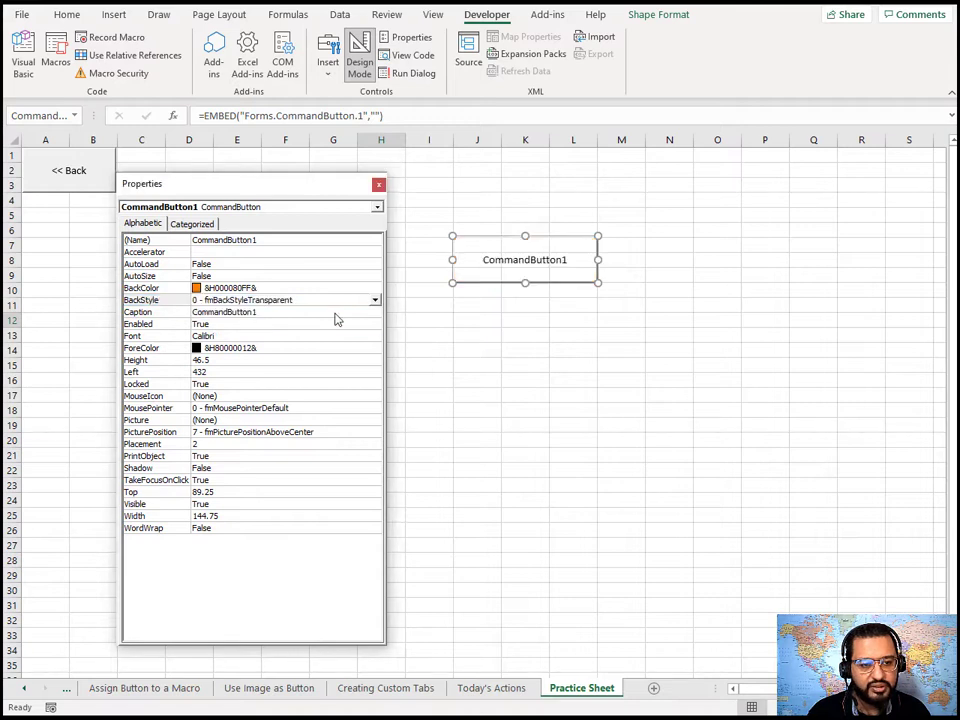
left_click(375, 301)
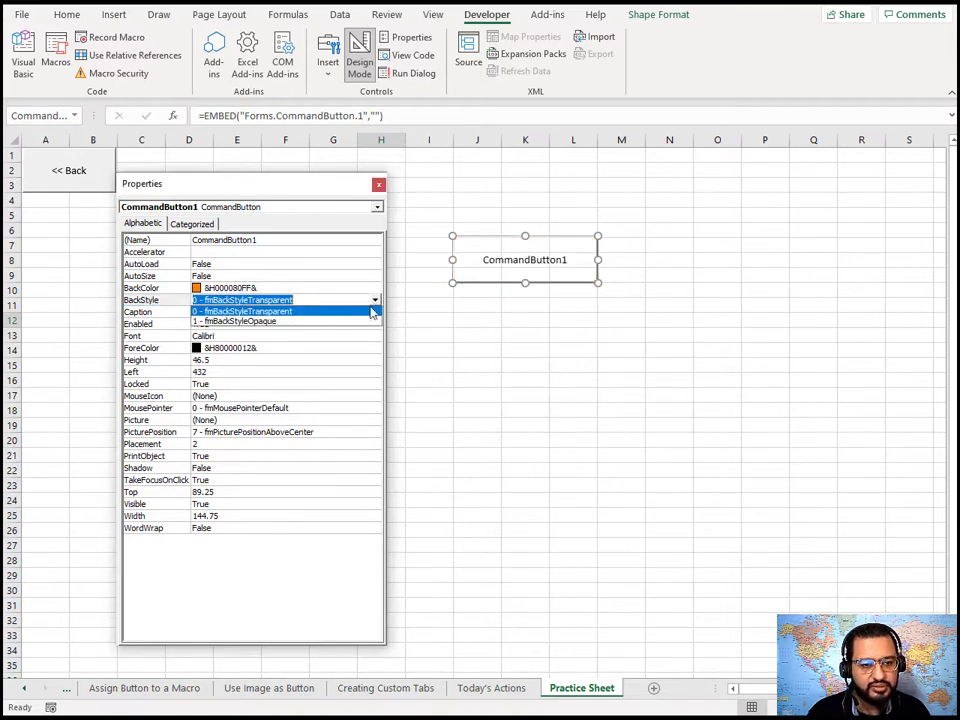
left_click(334, 321)
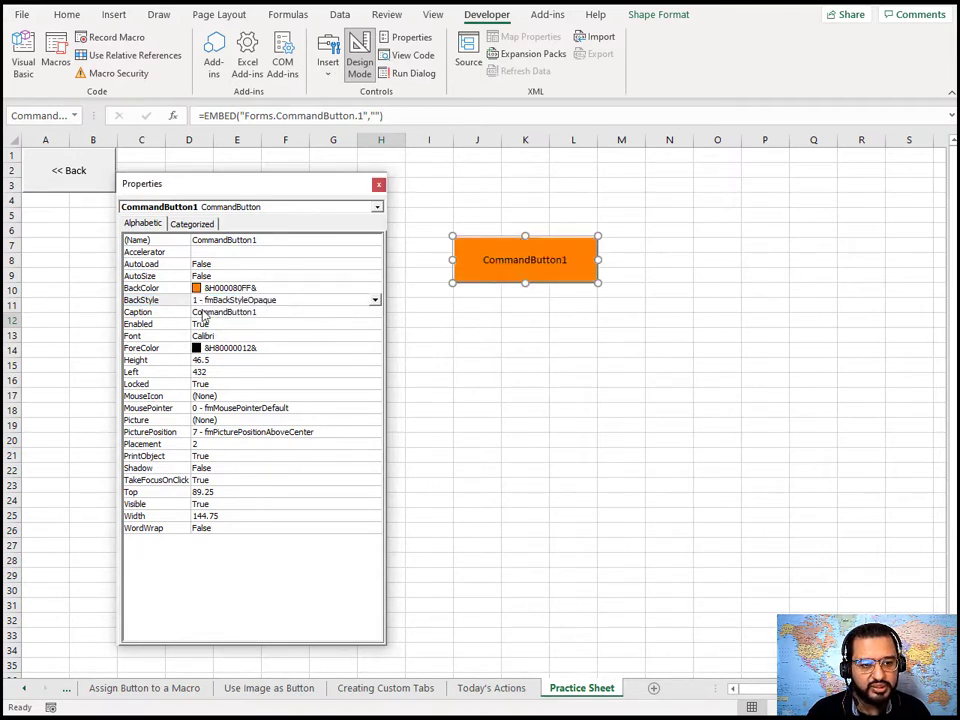
Set the ActiveX command button's Caption property to "Test Button".
left_click(270, 314)
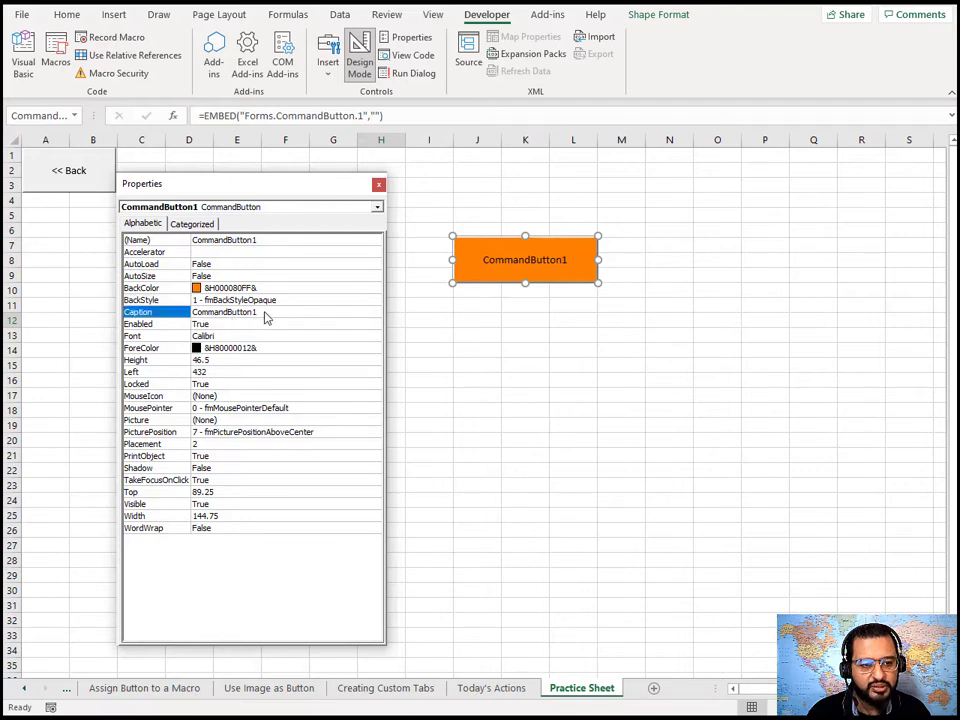
double_click(270, 312)
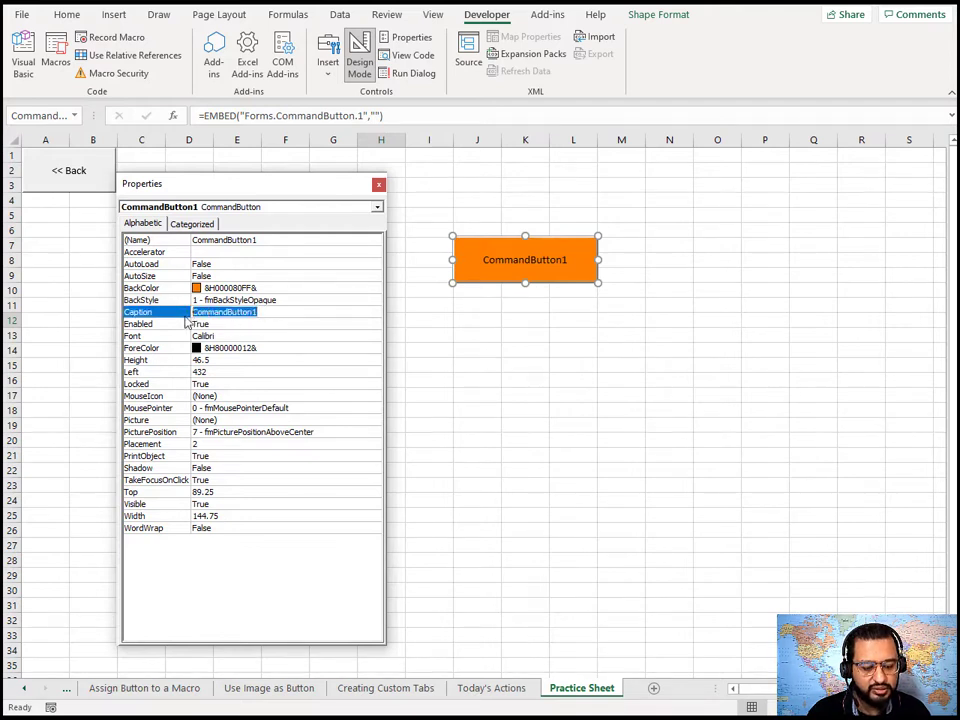
type("Y")
type("est ")
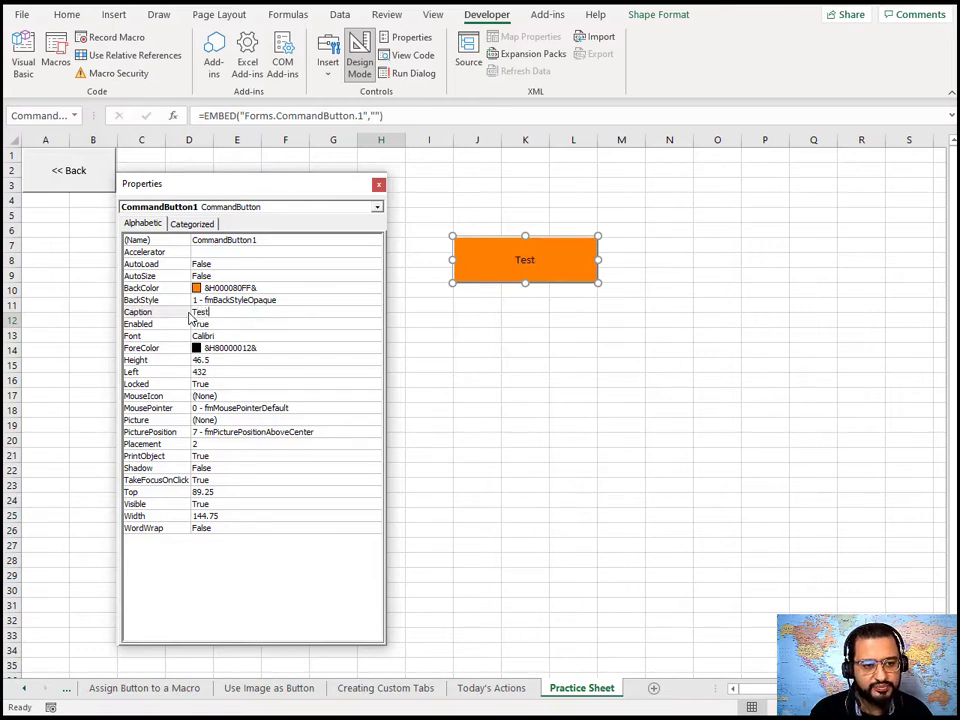
type("Button")
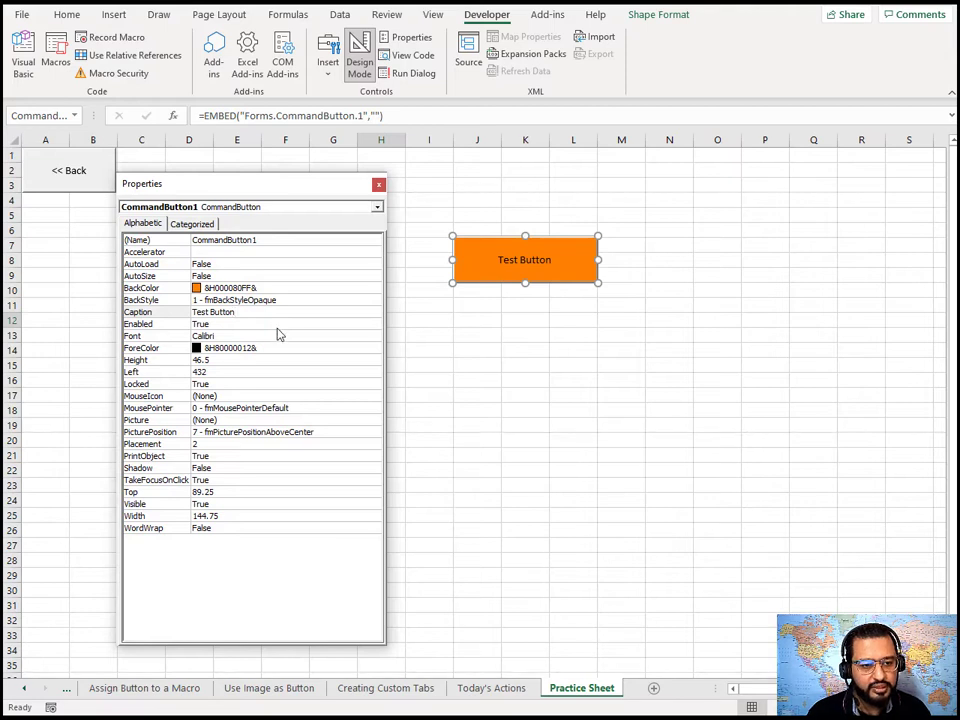
Review the command button's Enabled options and its properties grouped by category, close the properties, and deselect the button.
left_click(240, 323)
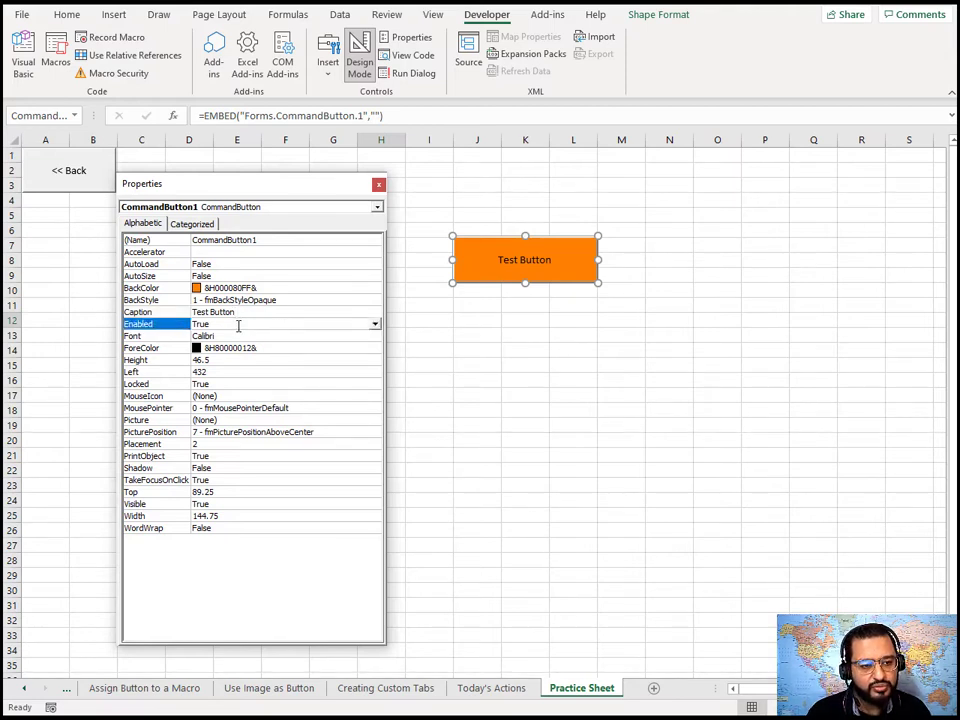
left_click(375, 324)
left_click(375, 323)
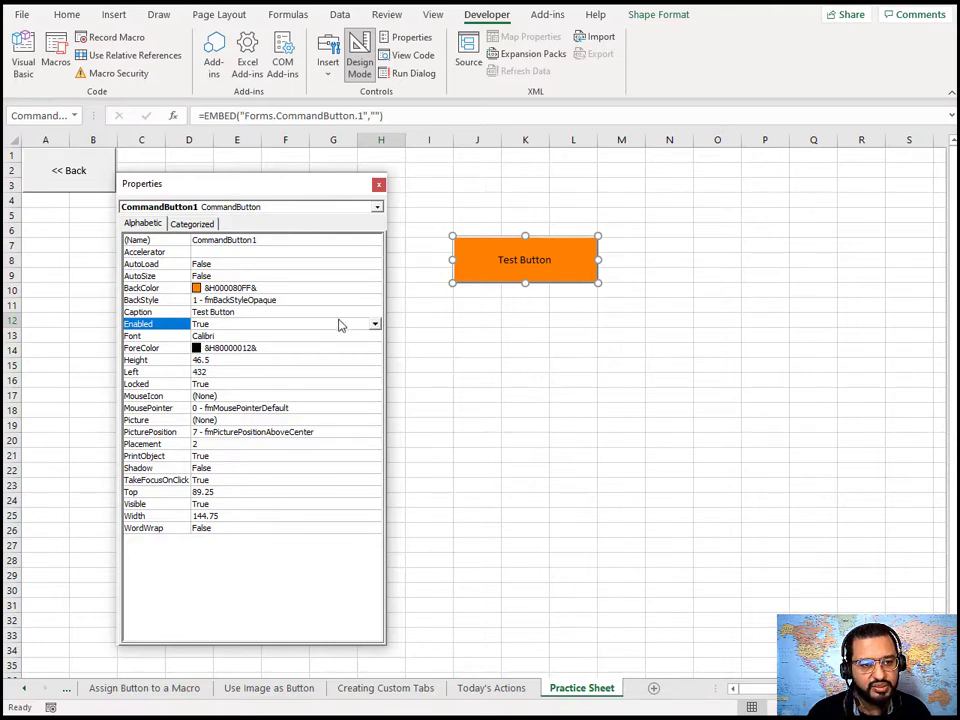
left_click(204, 224)
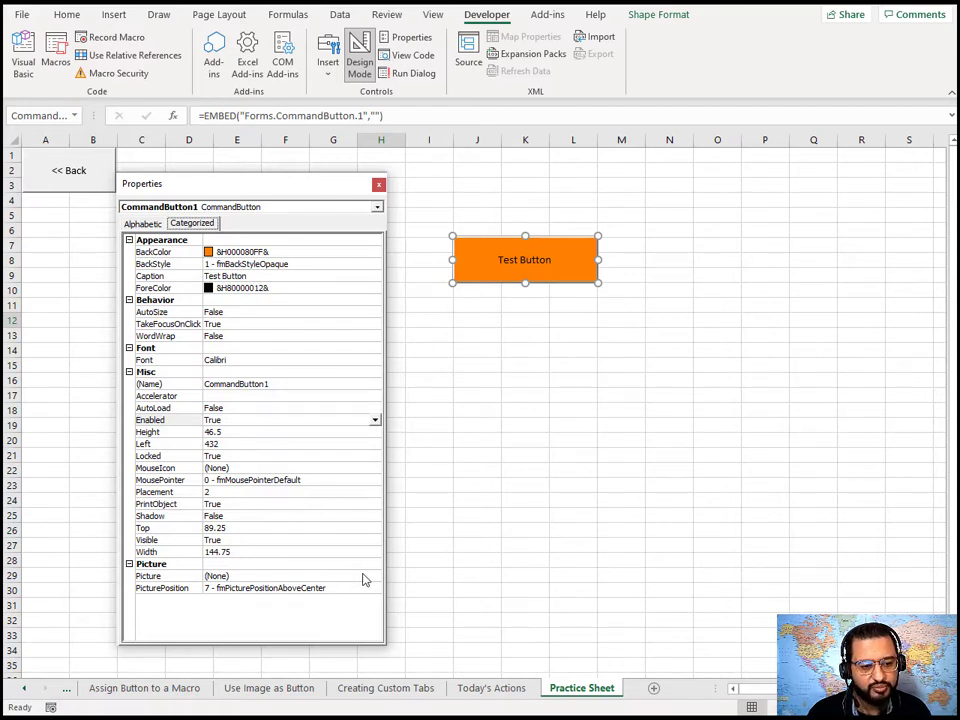
left_click(378, 184)
left_click(404, 399)
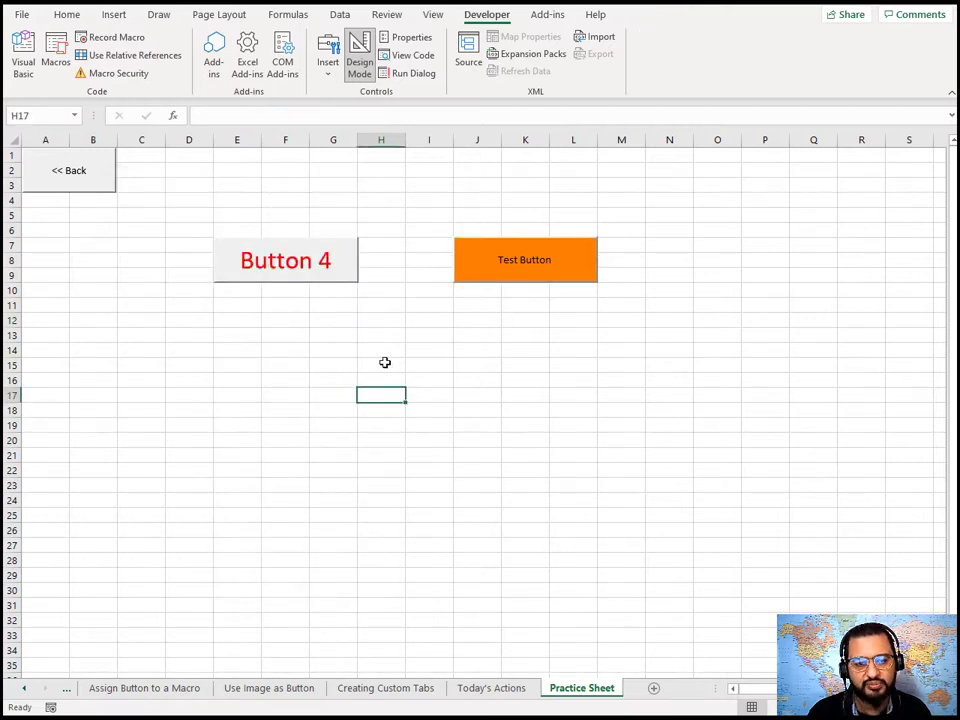
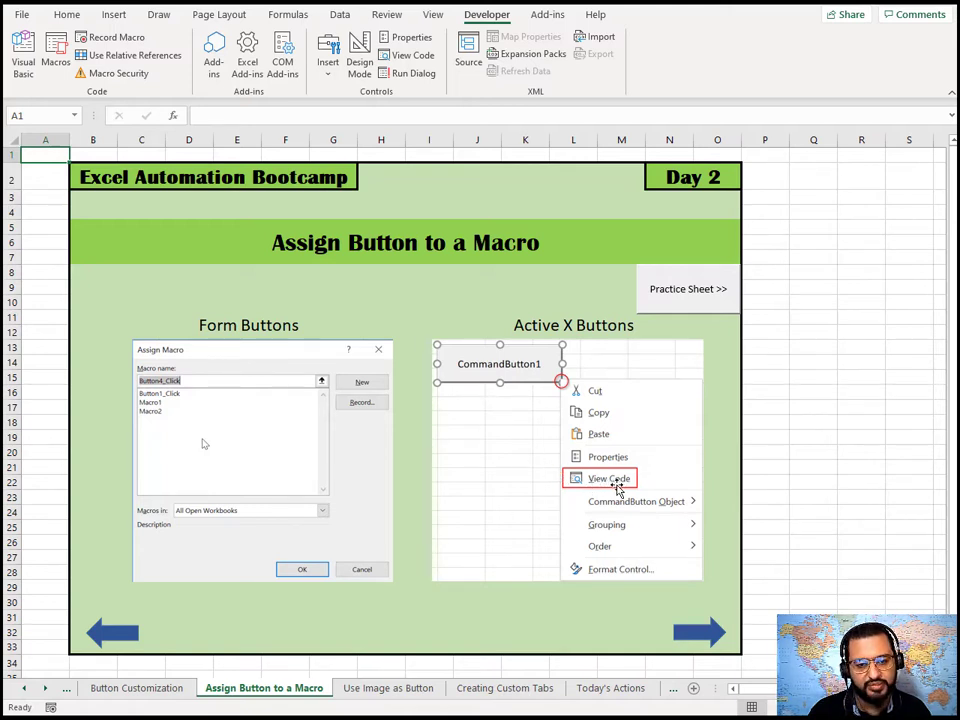
Go to the practice sheet and create a new macro assigned to the form button, named Button4_Click.
left_click(696, 306)
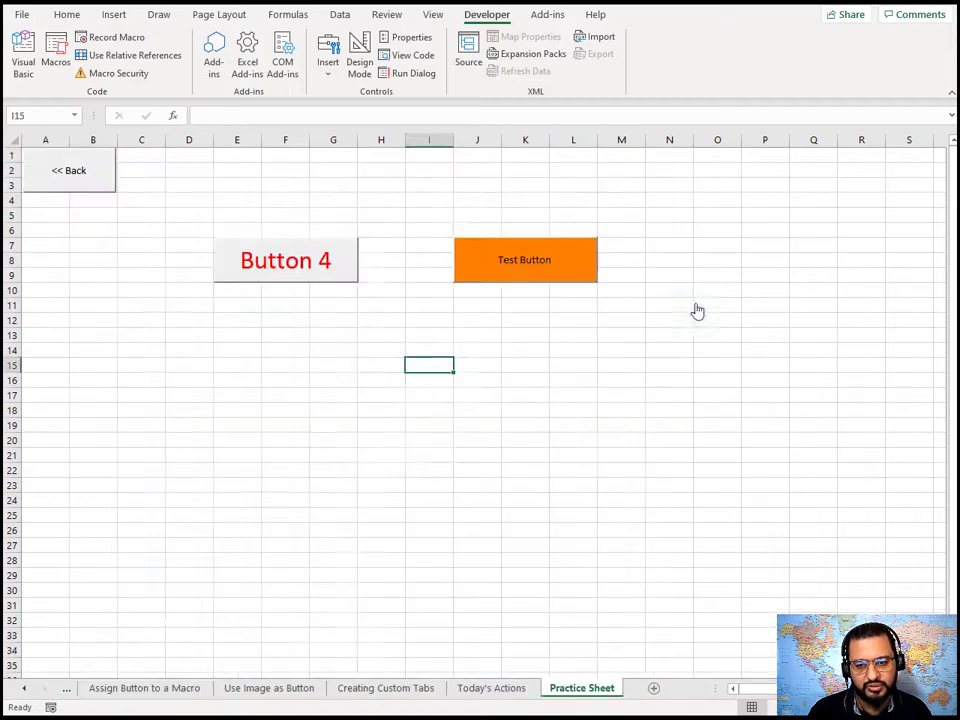
left_click(348, 469)
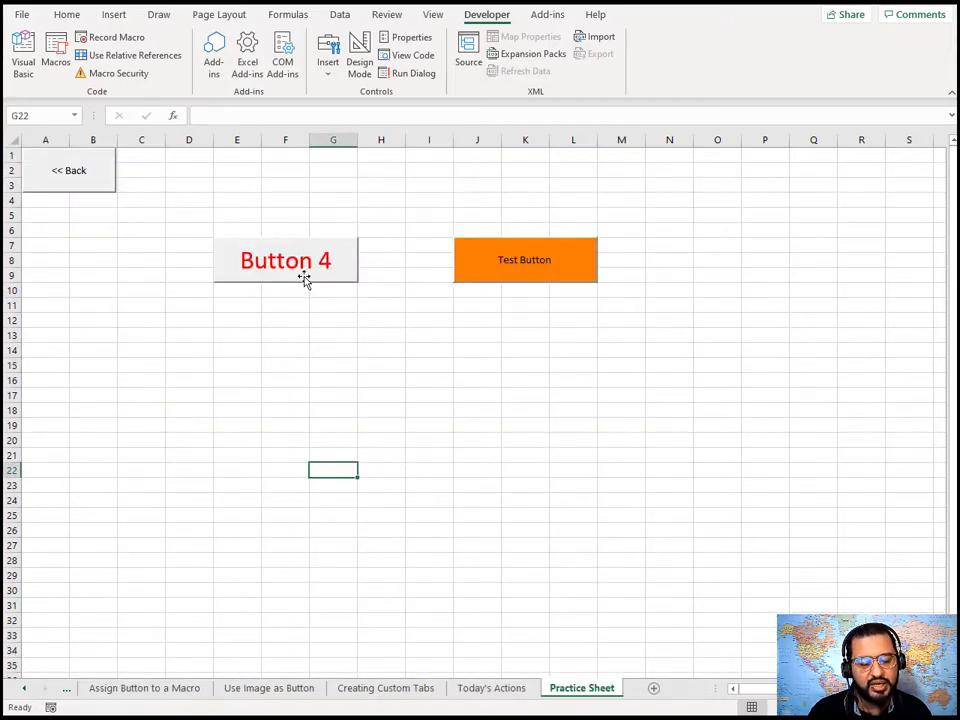
right_click(304, 279)
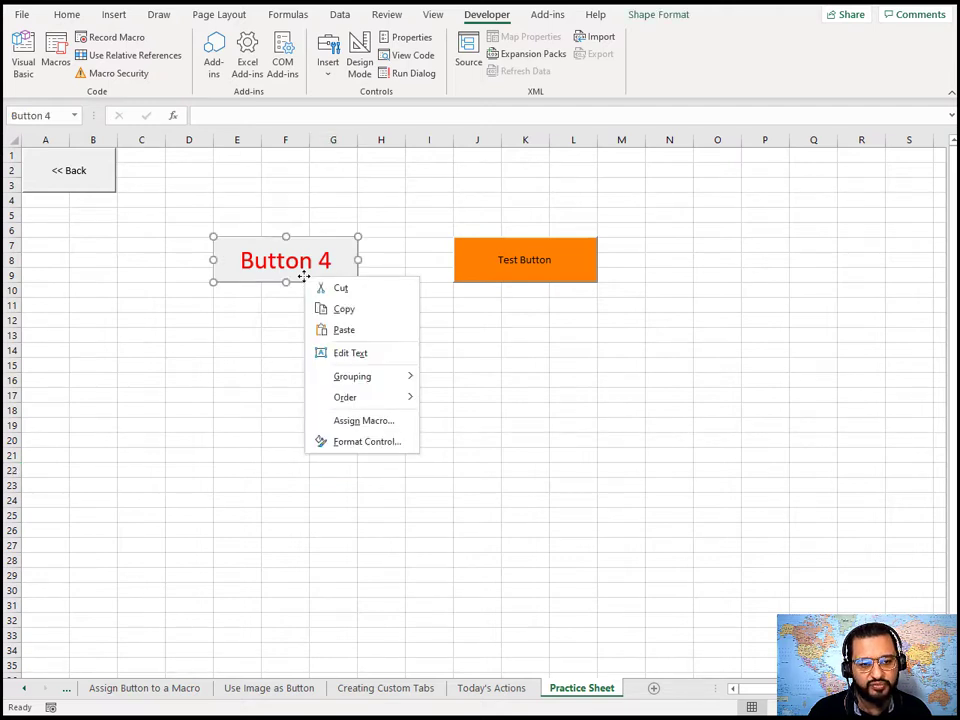
left_click(366, 421)
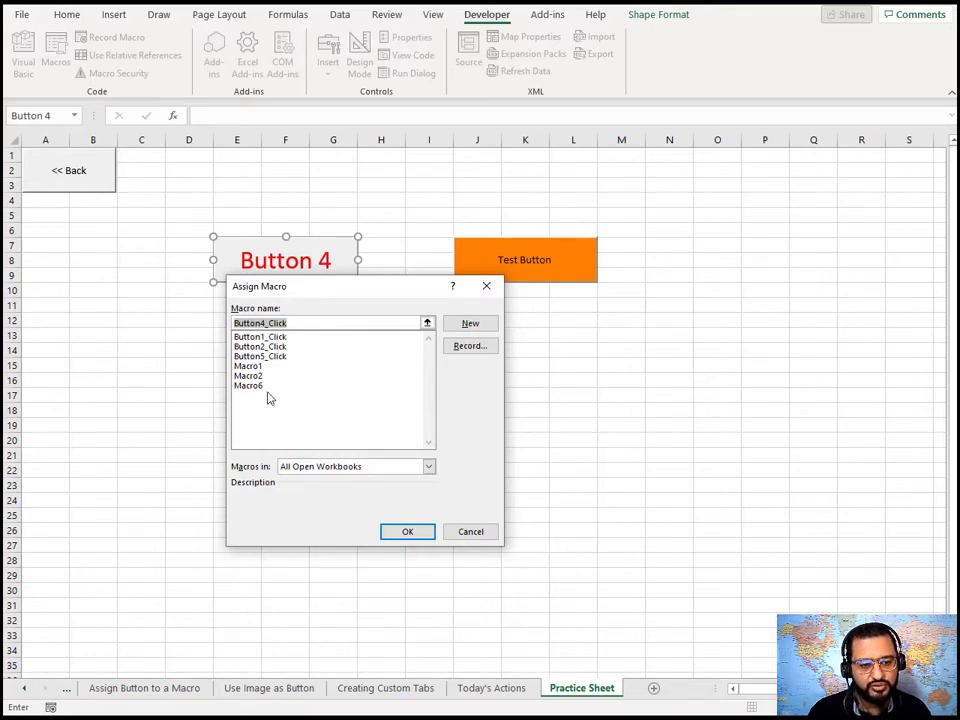
left_click(466, 325)
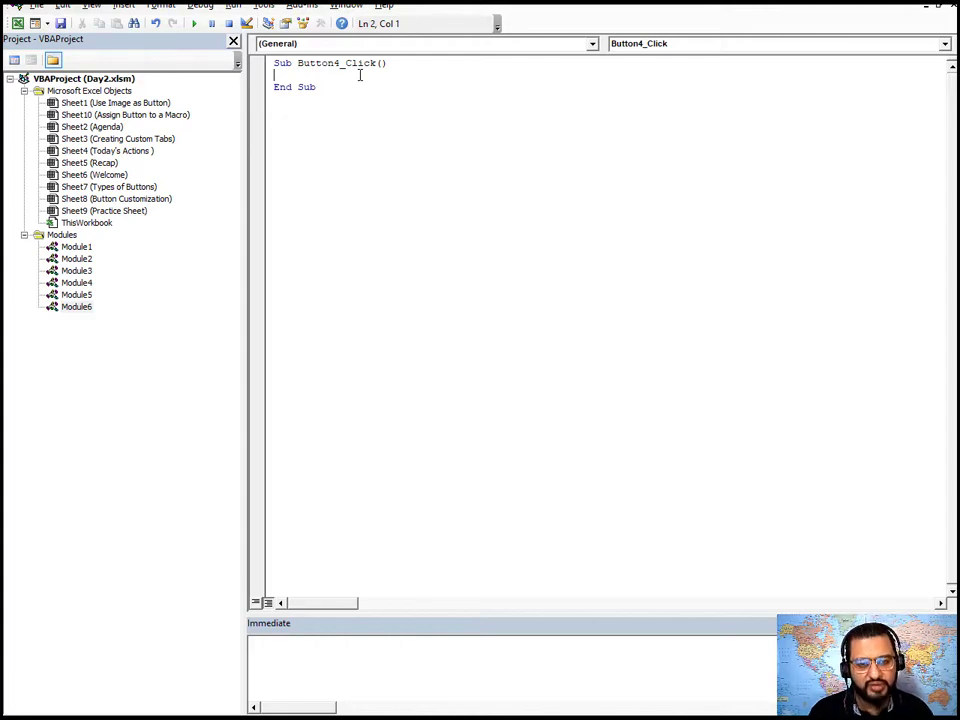
Add the statement MsgBox ("Test Button 1") to the Button4_Click macro and save the workbook.
type("m")
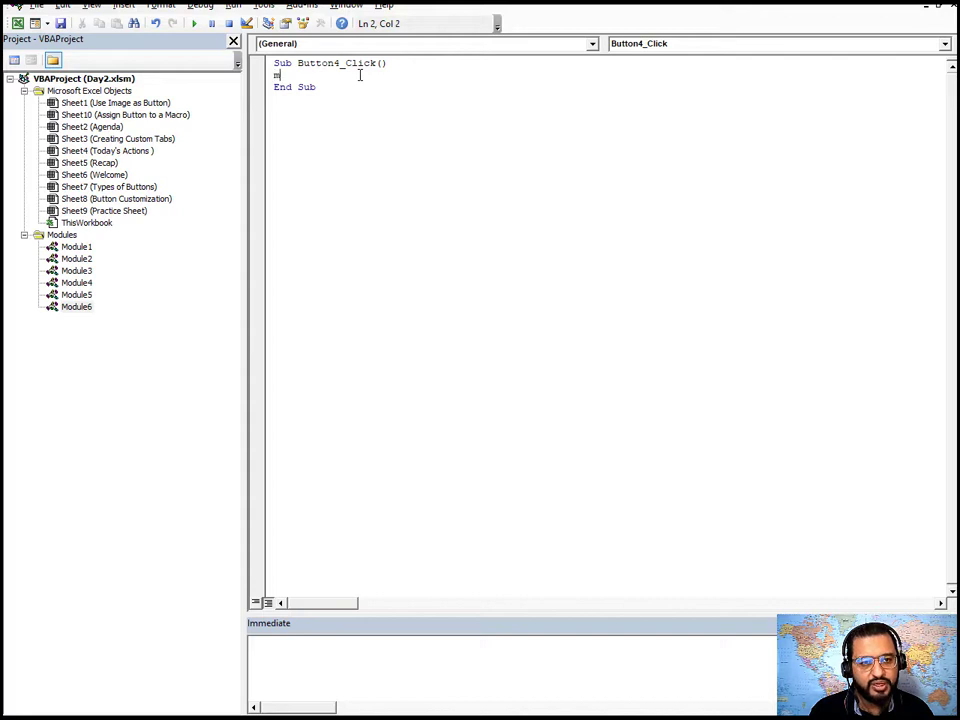
type("sgb")
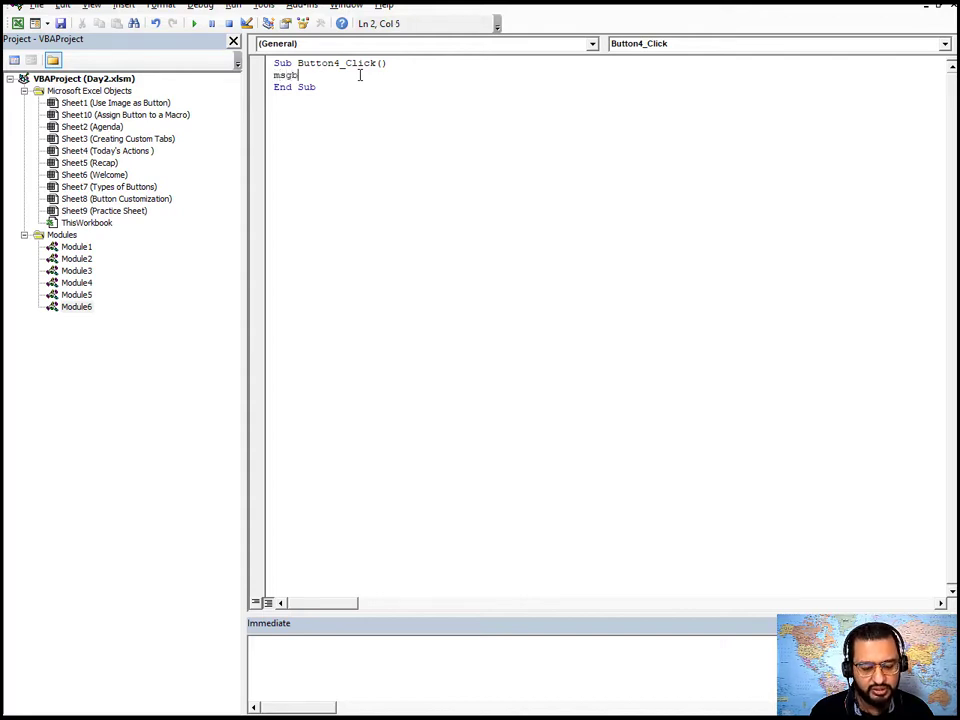
type("ox(")
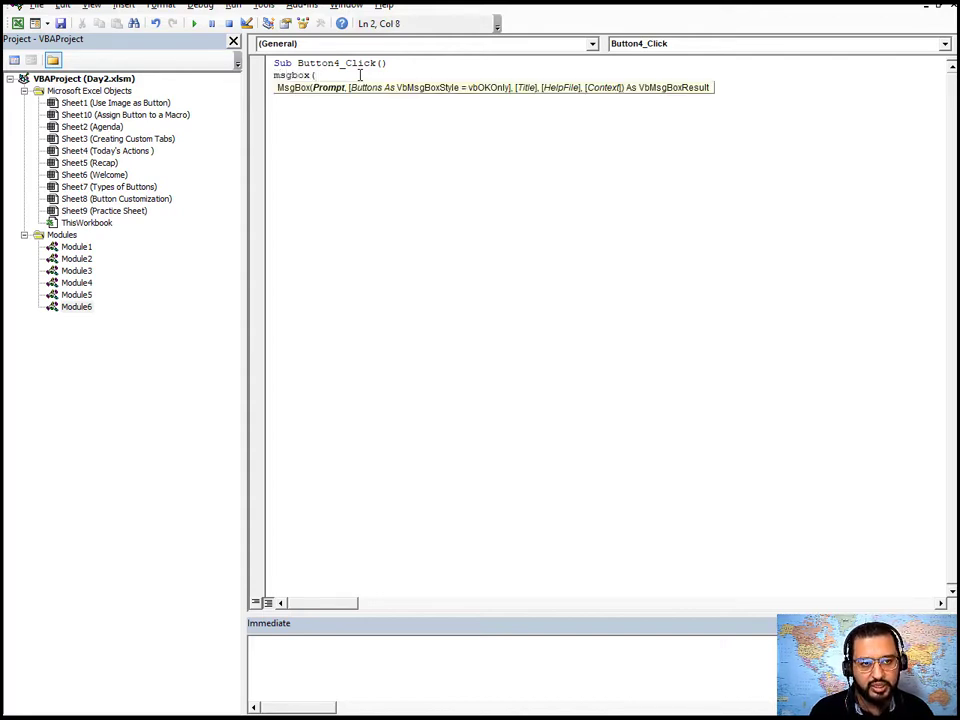
type("\"T")
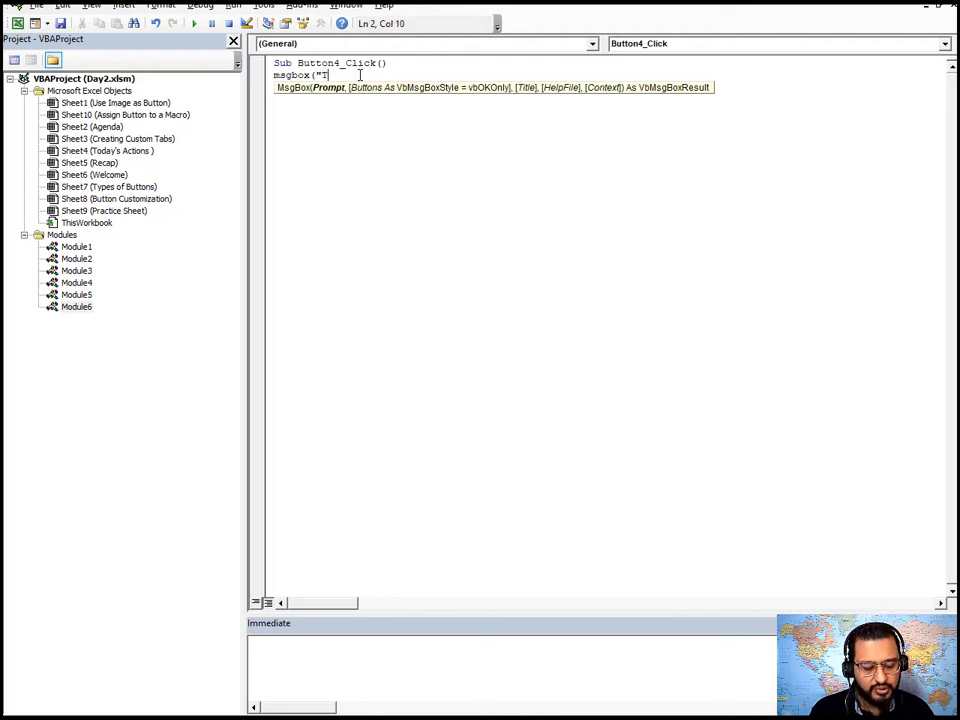
type("est But")
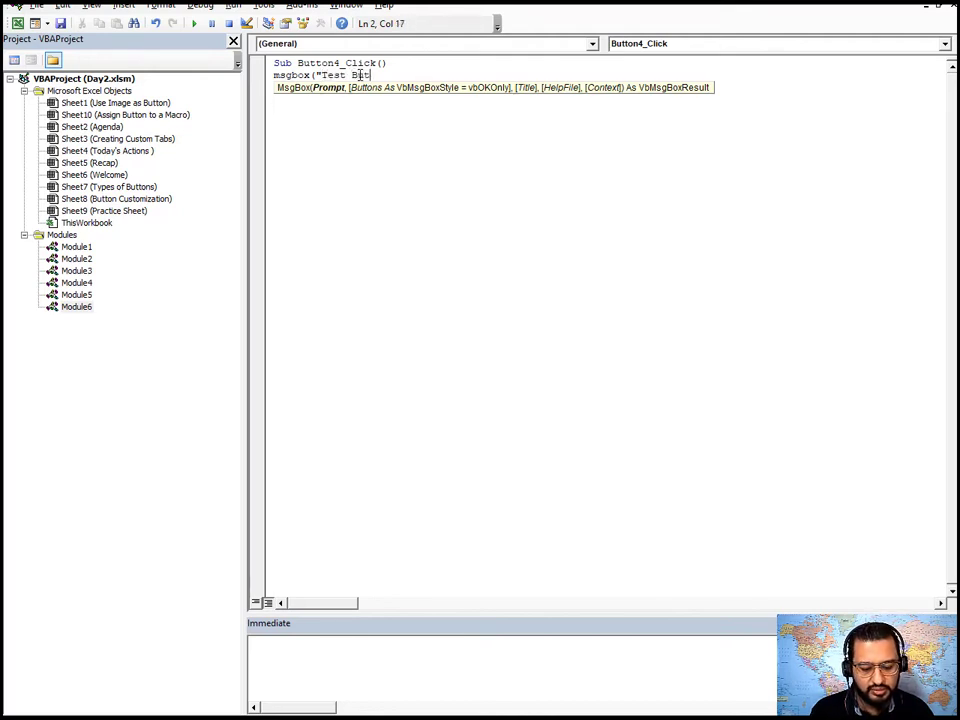
type("ton 1")
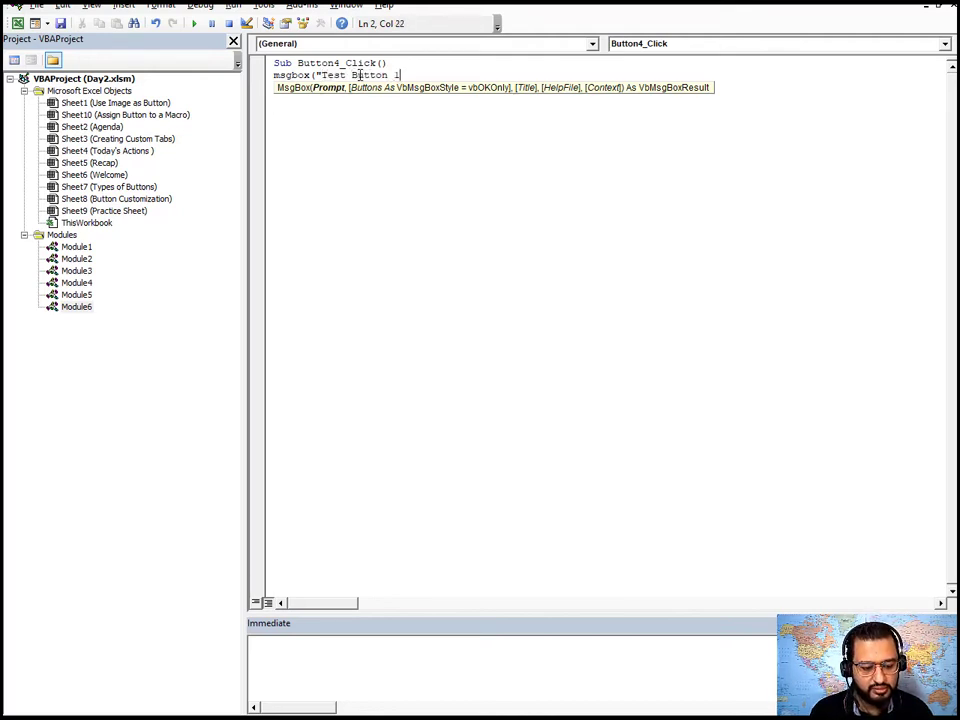
type("\")")
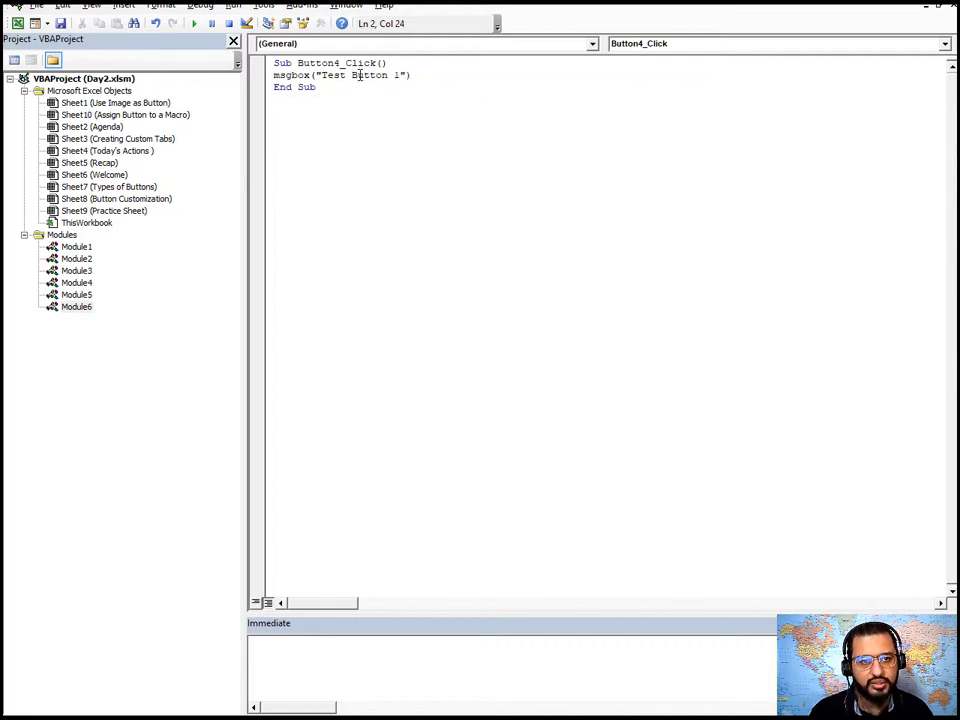
left_click(60, 23)
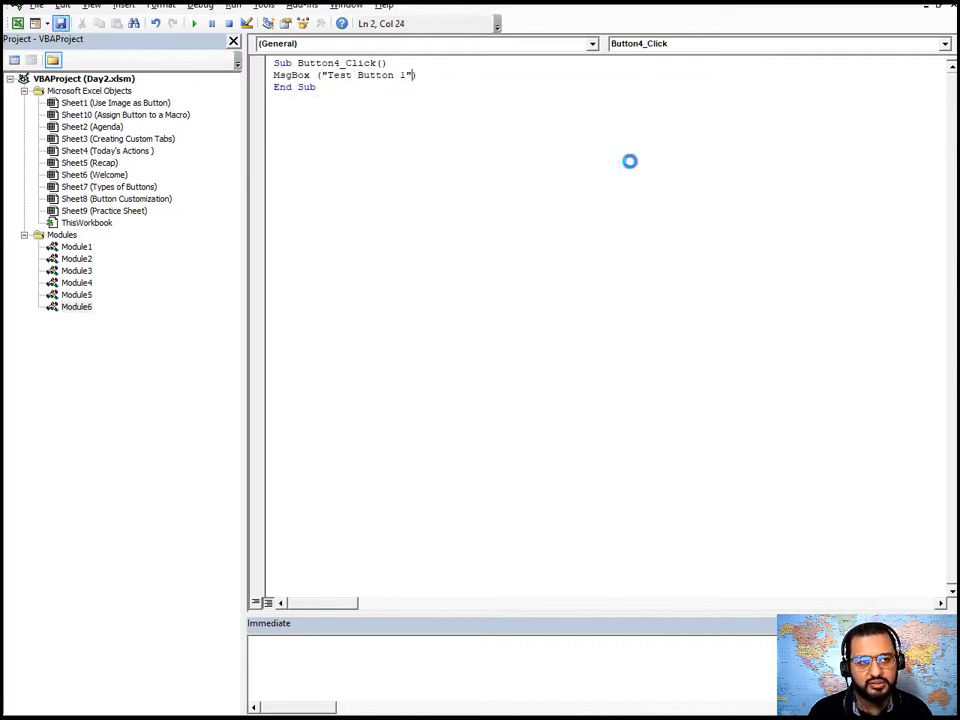
Return to the practice sheet, test the form button and dismiss its message, and try the orange ActiveX button.
key("alt+F11")
left_click(317, 349)
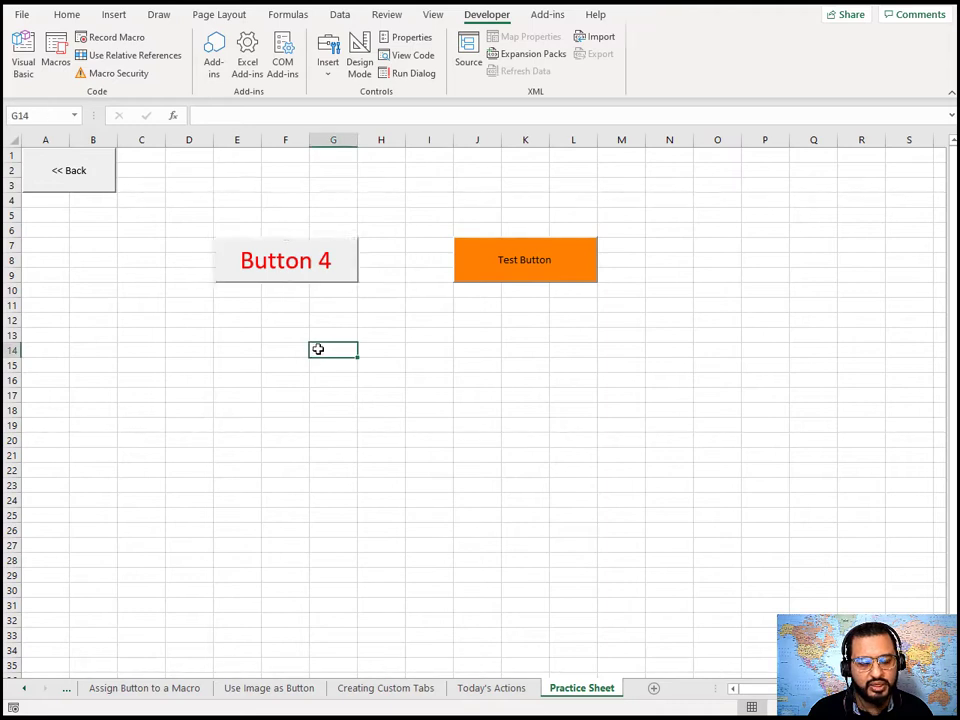
left_click(328, 271)
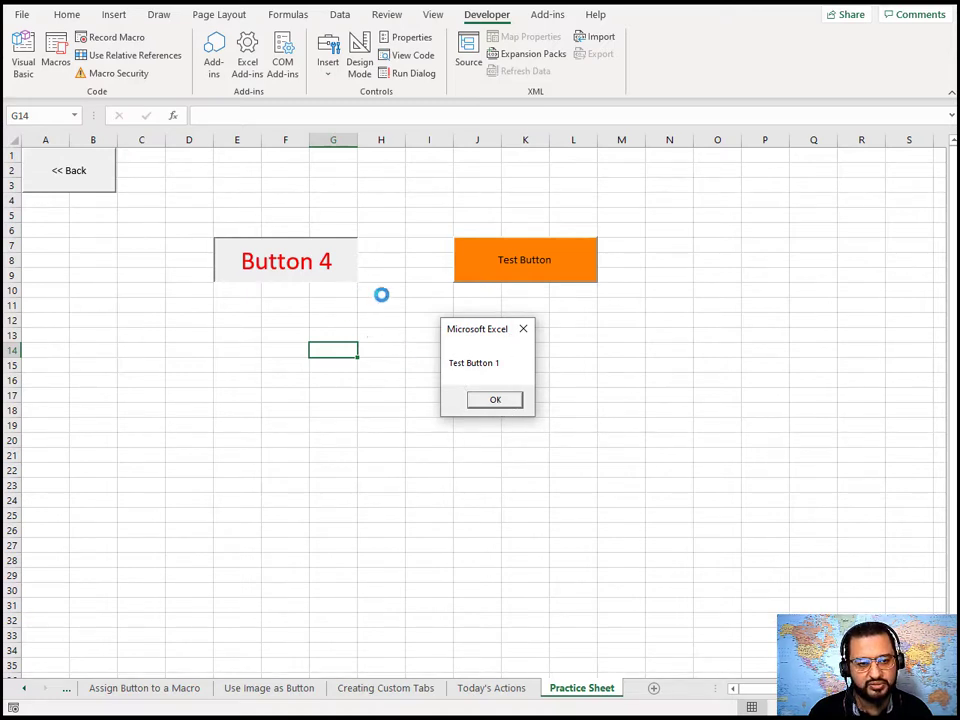
left_click(495, 401)
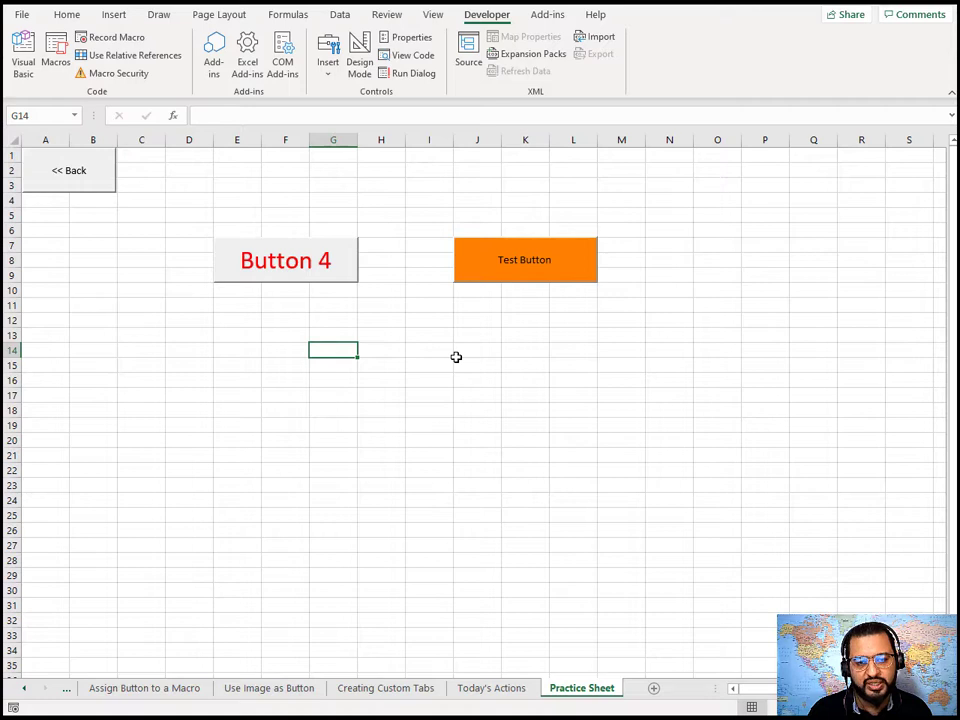
left_click(512, 280)
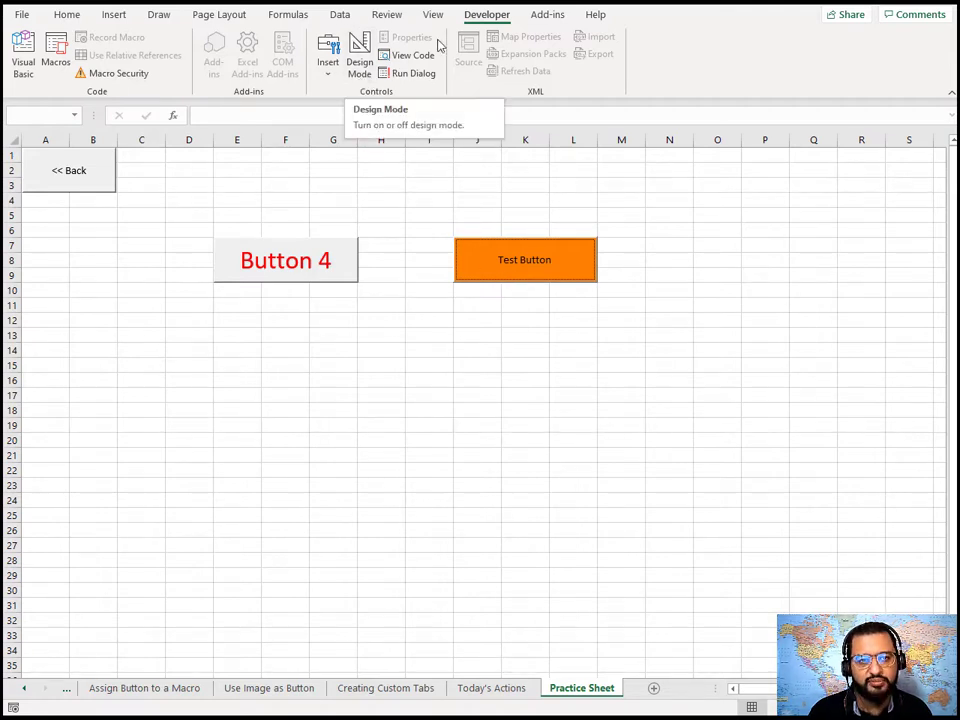
Turn on Design Mode and open the code of the orange ActiveX command button.
left_click(357, 65)
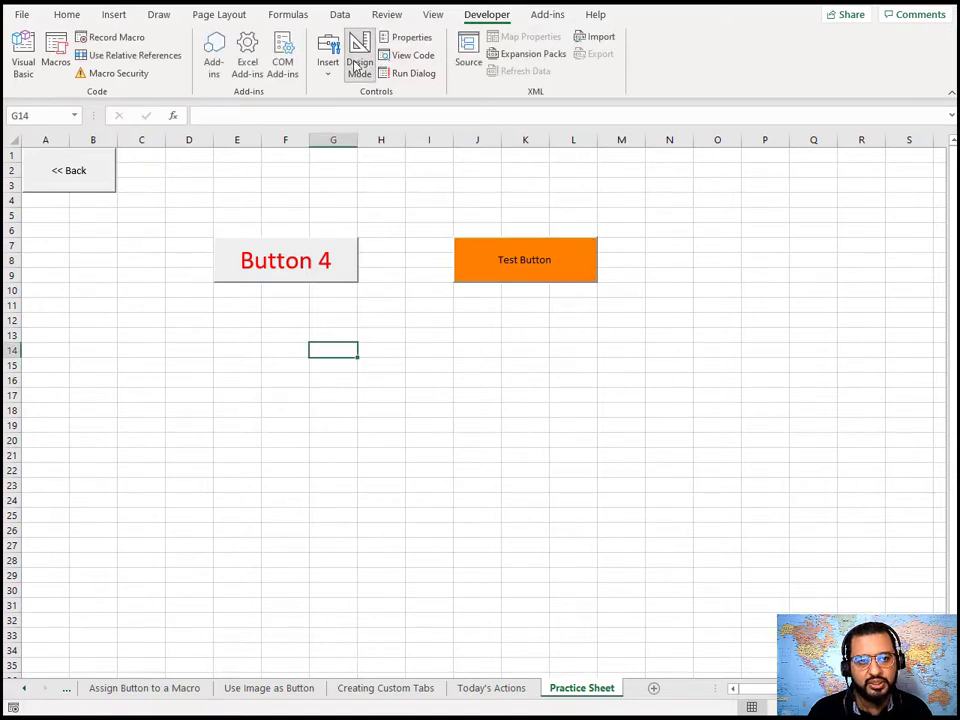
left_click(474, 247)
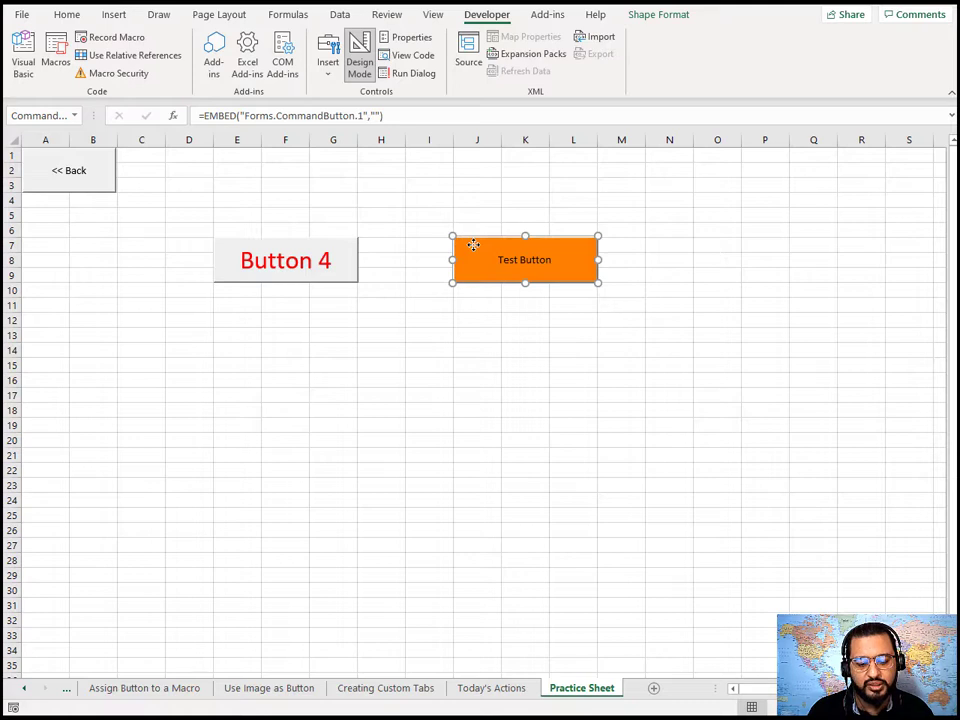
right_click(474, 245)
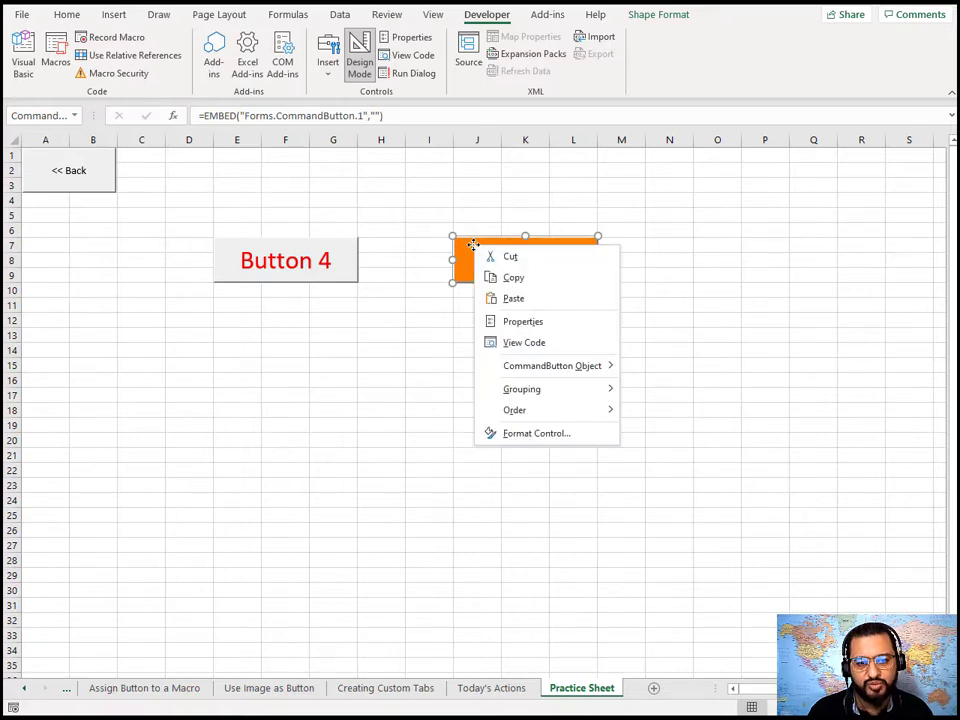
left_click(525, 343)
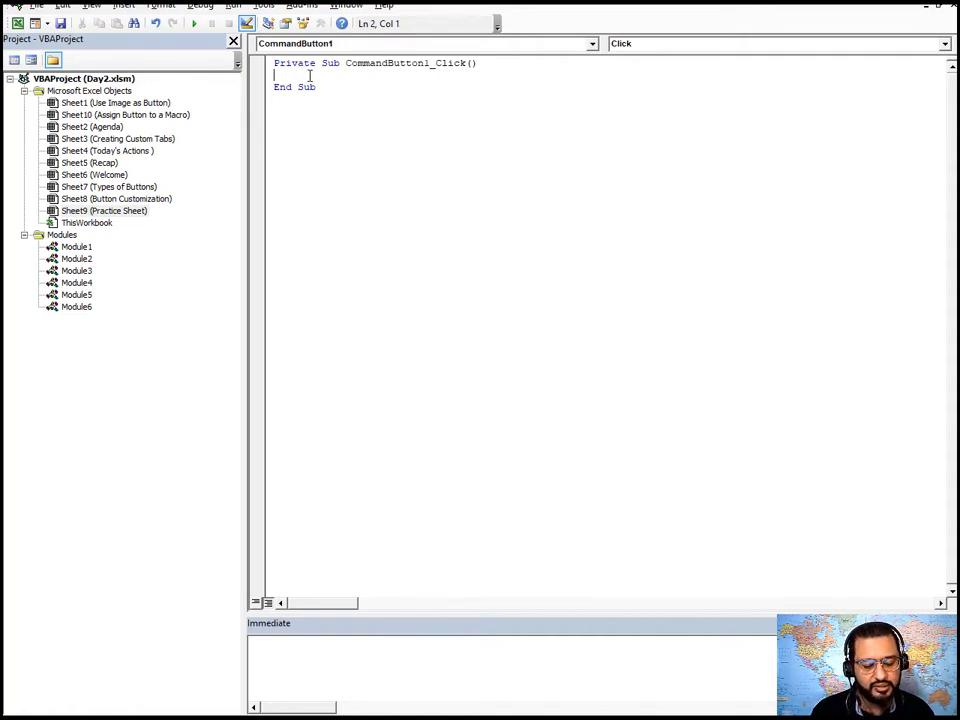
Add the statement MsgBox ("Test Button 2") to the CommandButton1_Click procedure and save the workbook.
type("msgbox (")
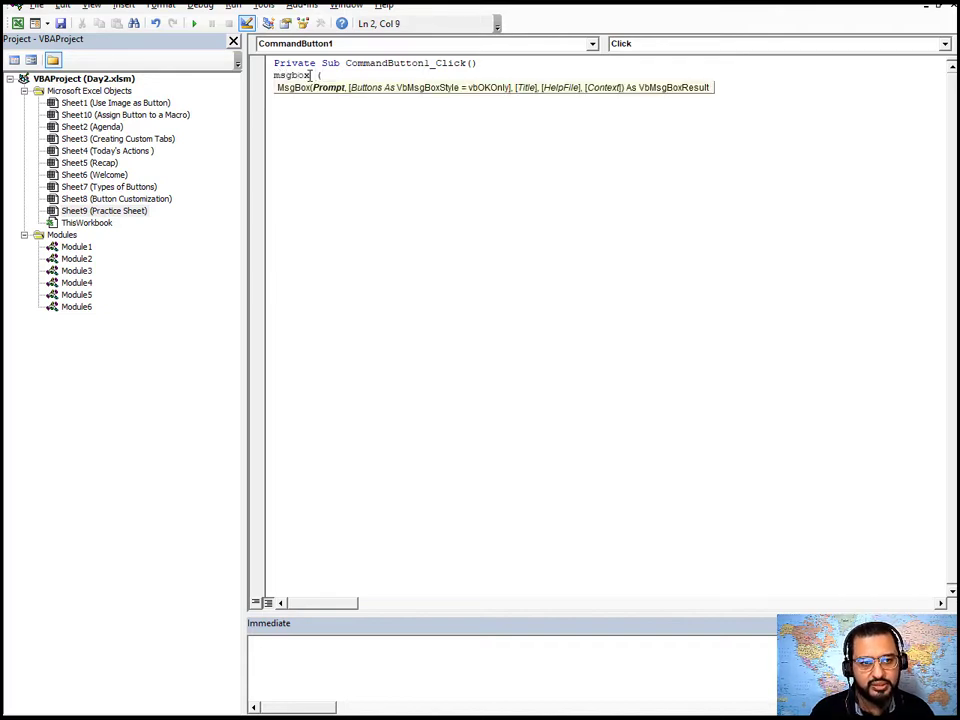
type("\"Test ")
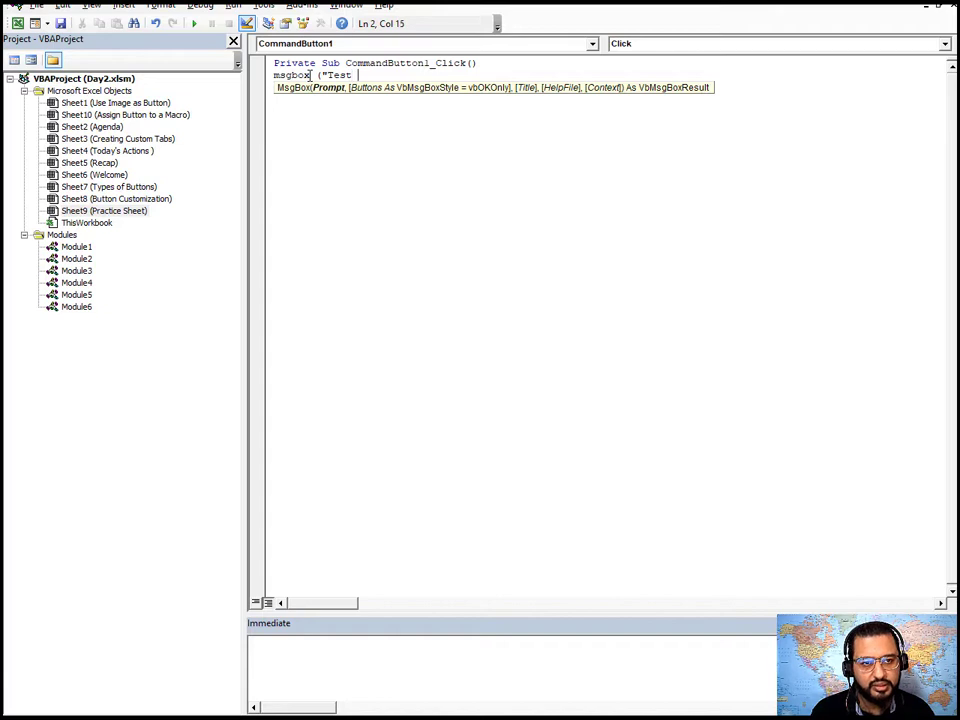
type("Butt")
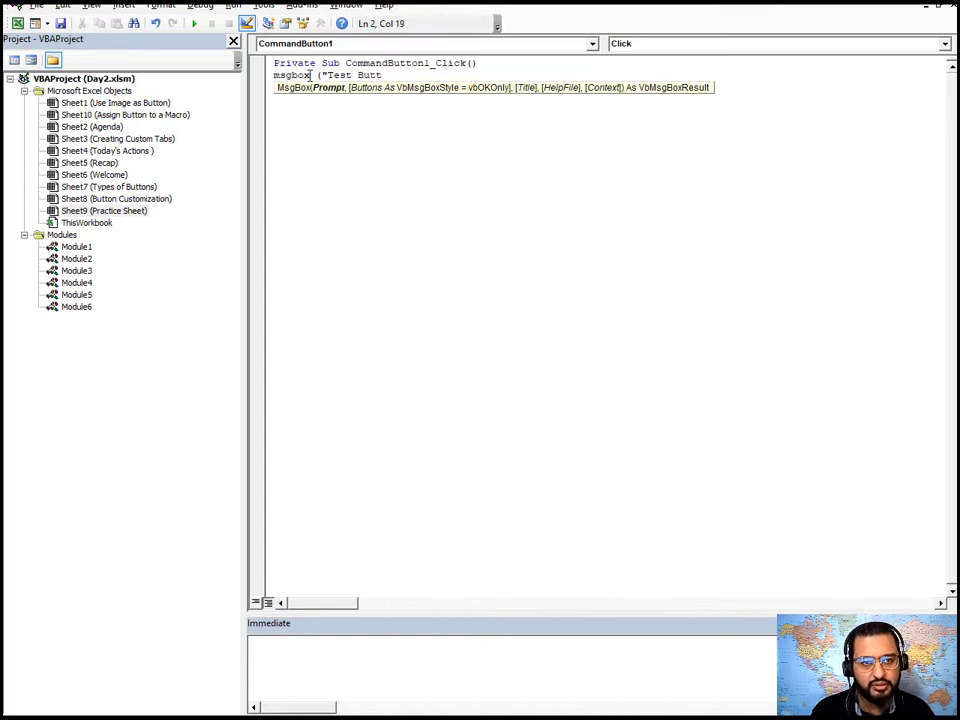
type("on 2\"")
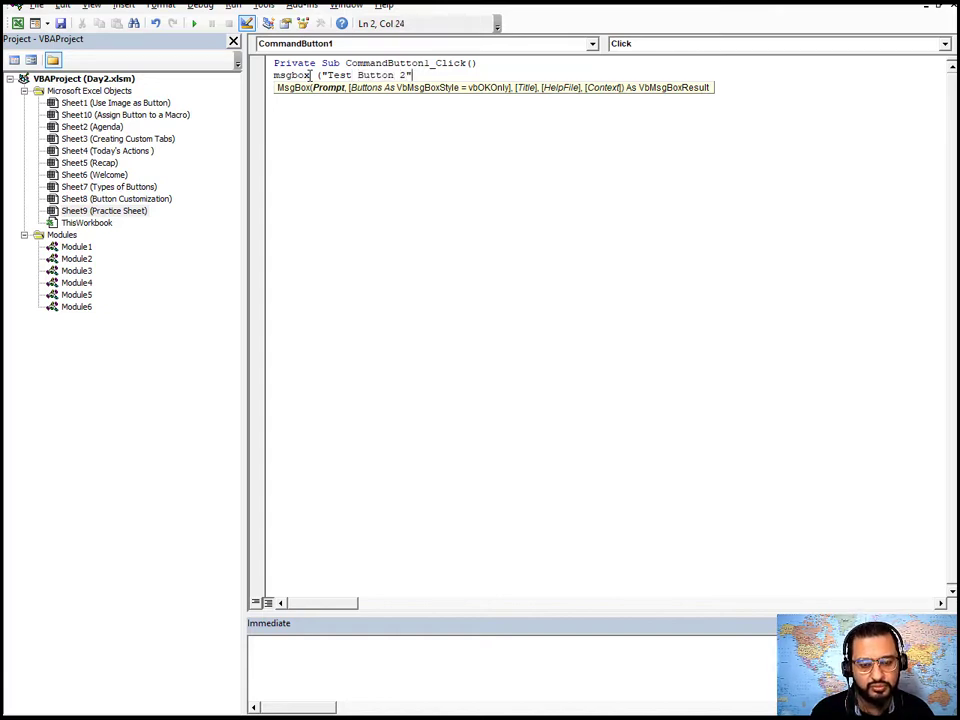
type(")")
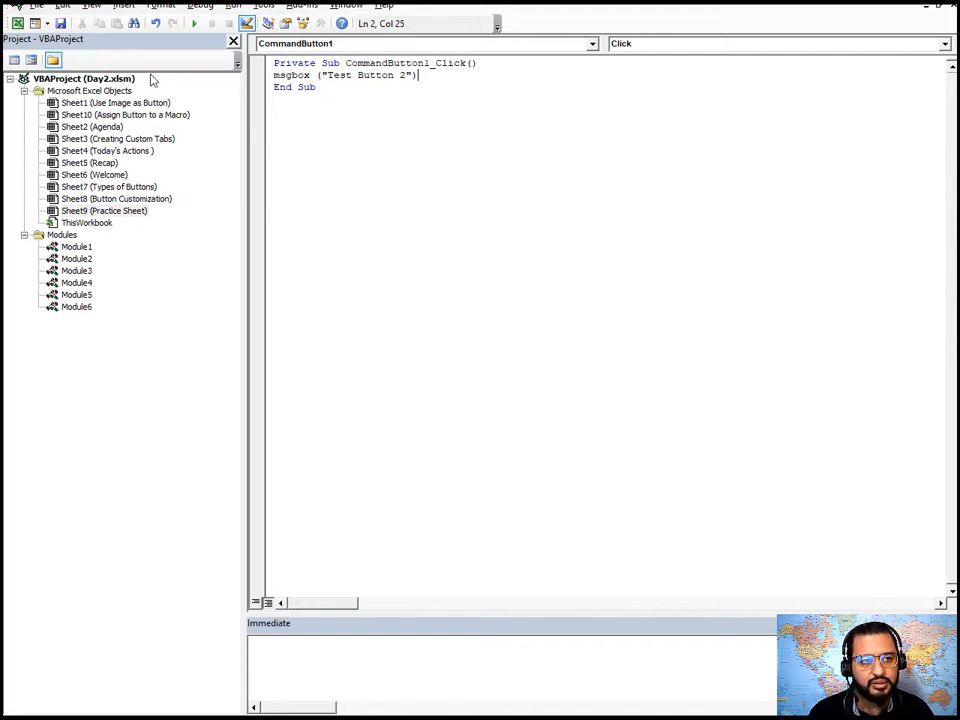
left_click(60, 22)
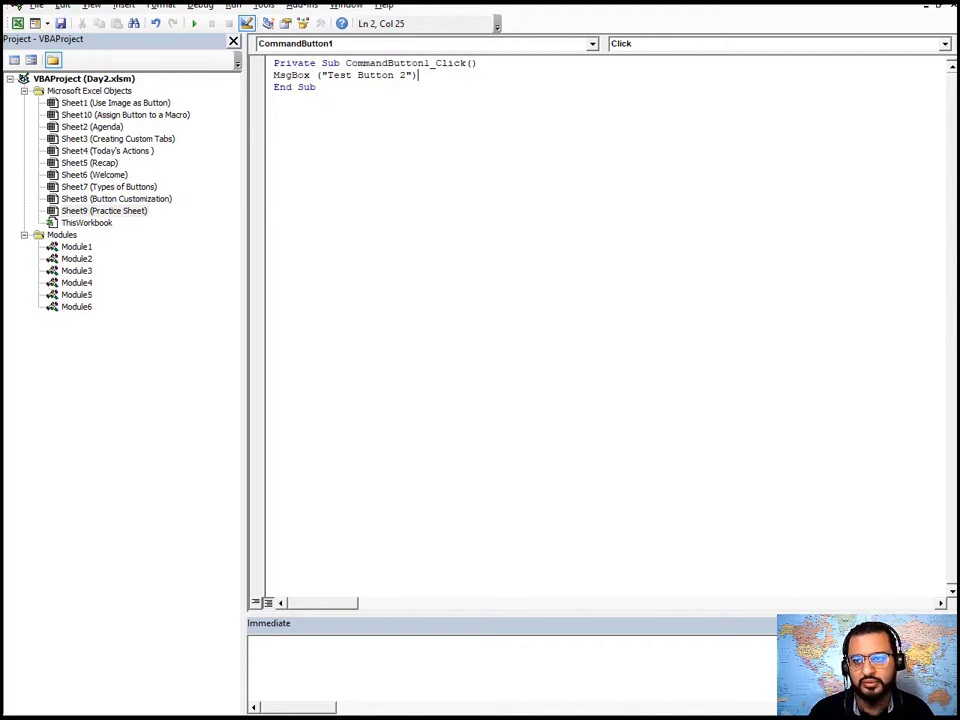
Return to the practice sheet, turn off Design Mode, and test the orange ActiveX button, dismissing its message.
key("alt+F11")
left_click(554, 333)
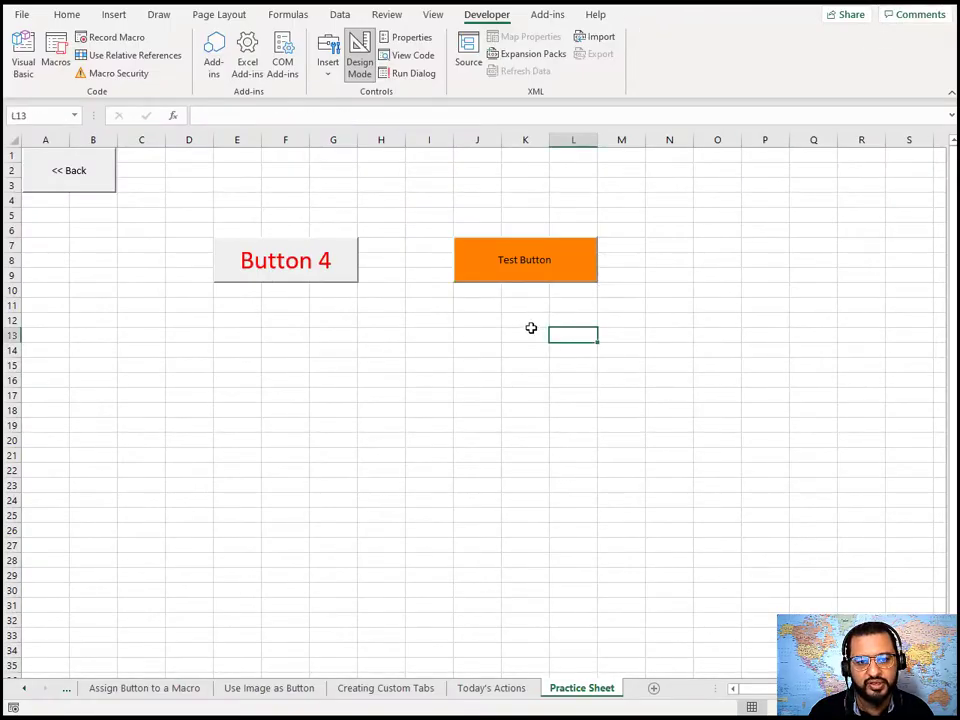
left_click(520, 272)
left_click(482, 332)
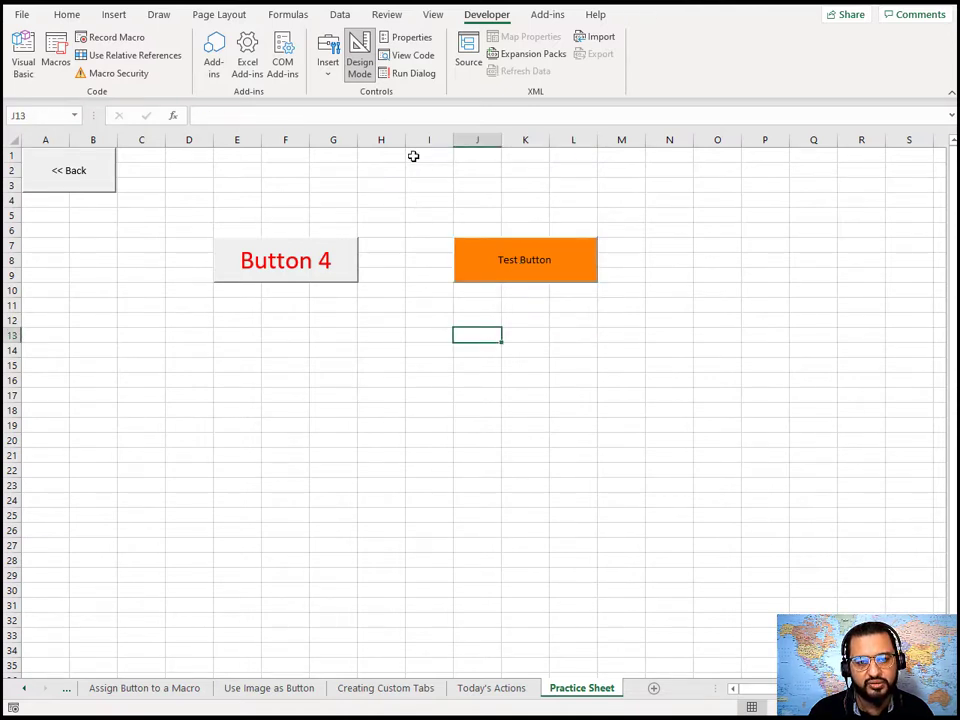
left_click(362, 66)
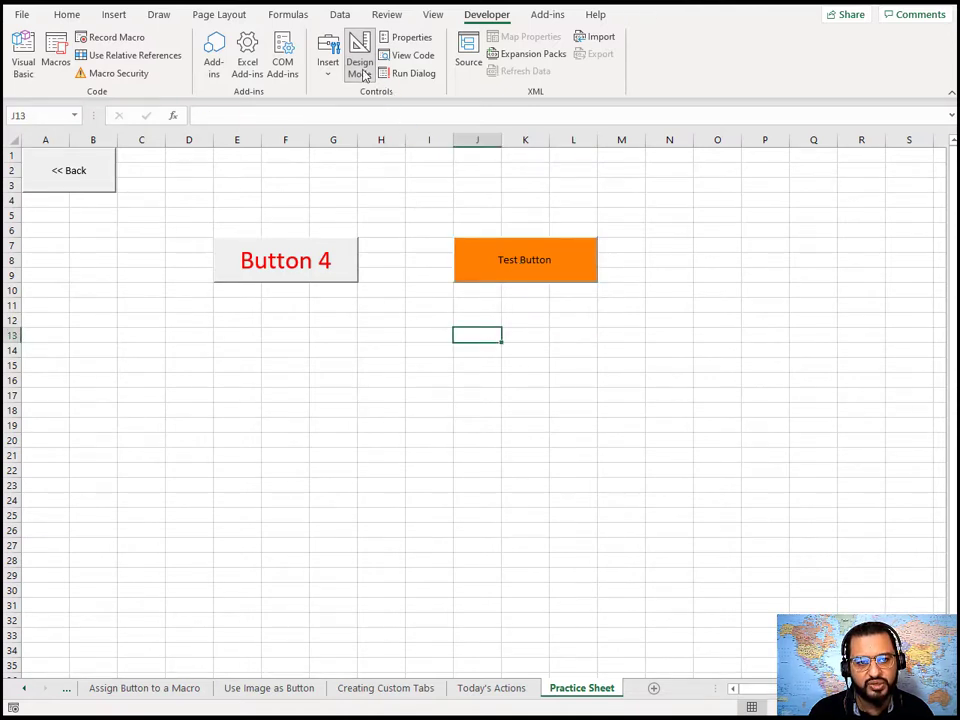
left_click(521, 264)
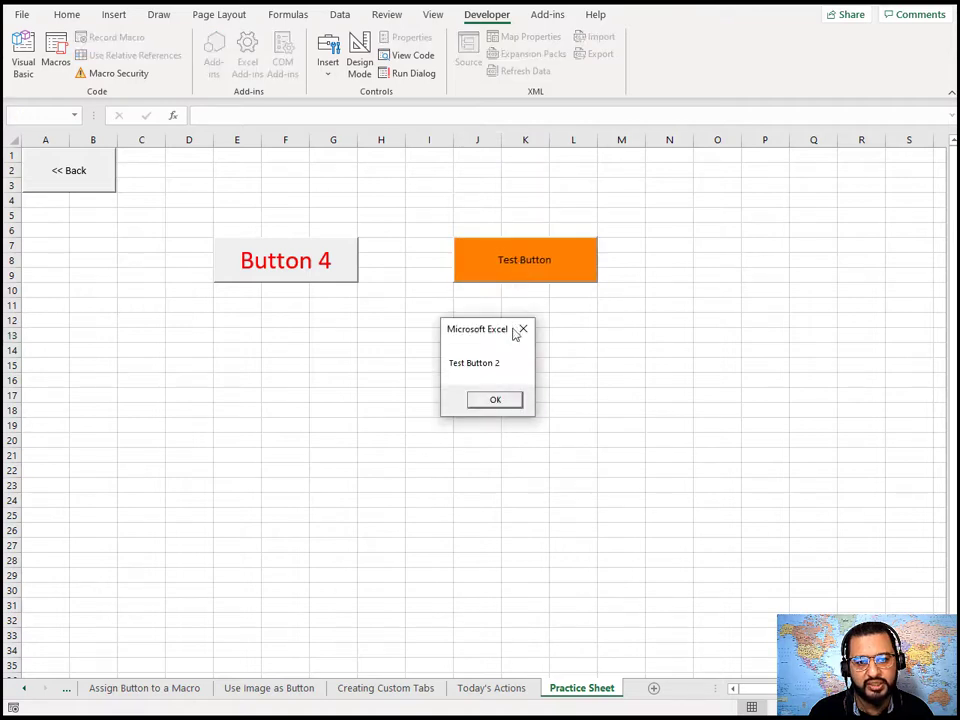
left_click(506, 400)
left_click(464, 381)
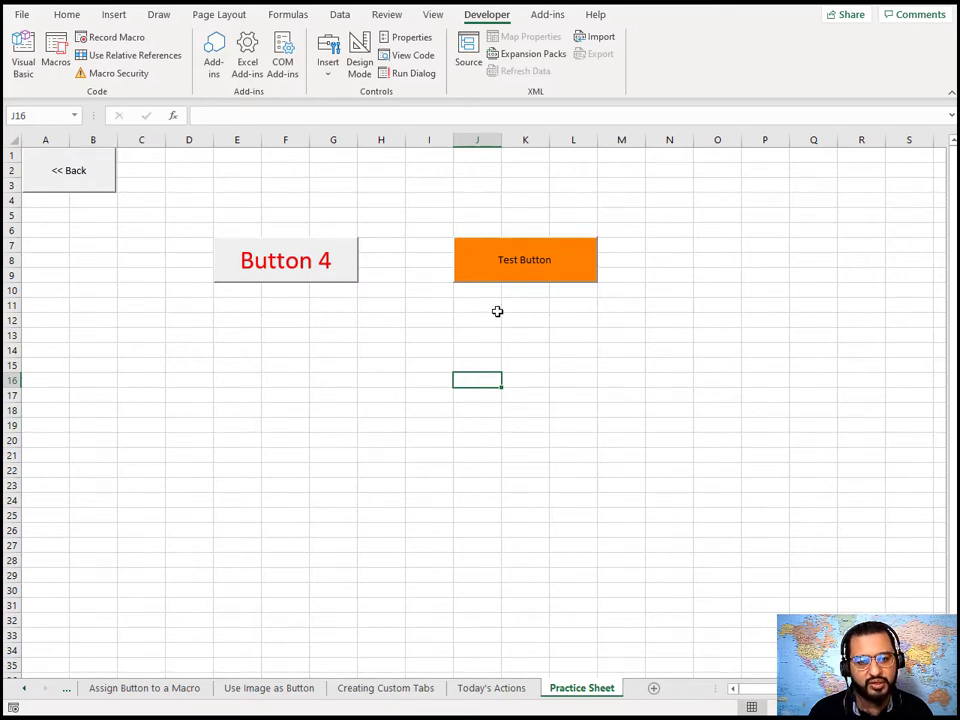
left_click(430, 378)
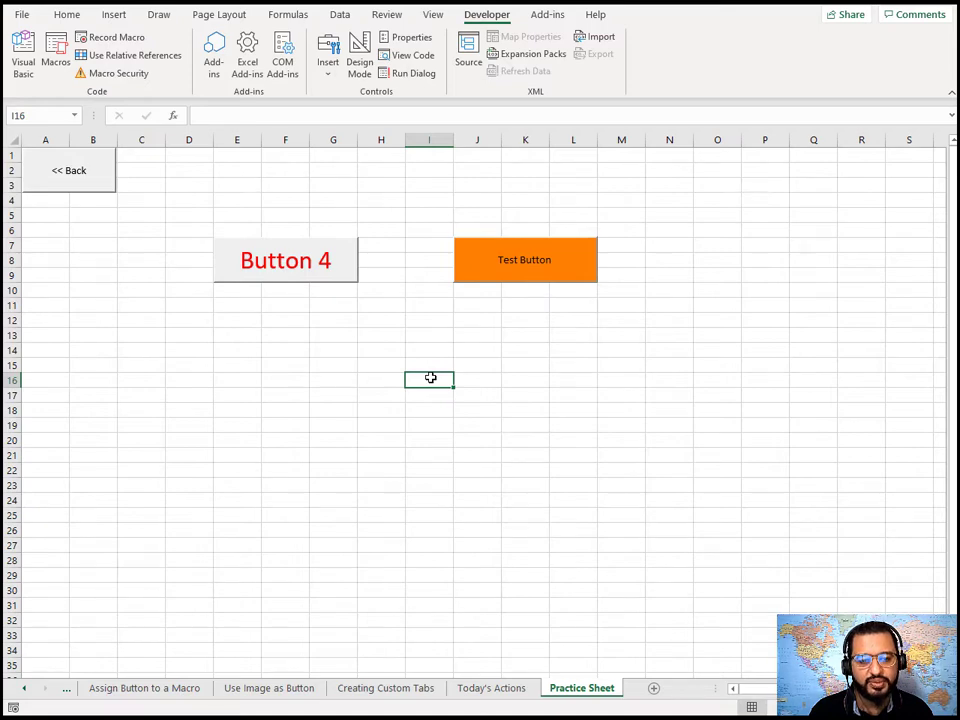
Look at the Use Image as Button sheet, return to the practice sheet and select cell G16.
left_click(82, 175)
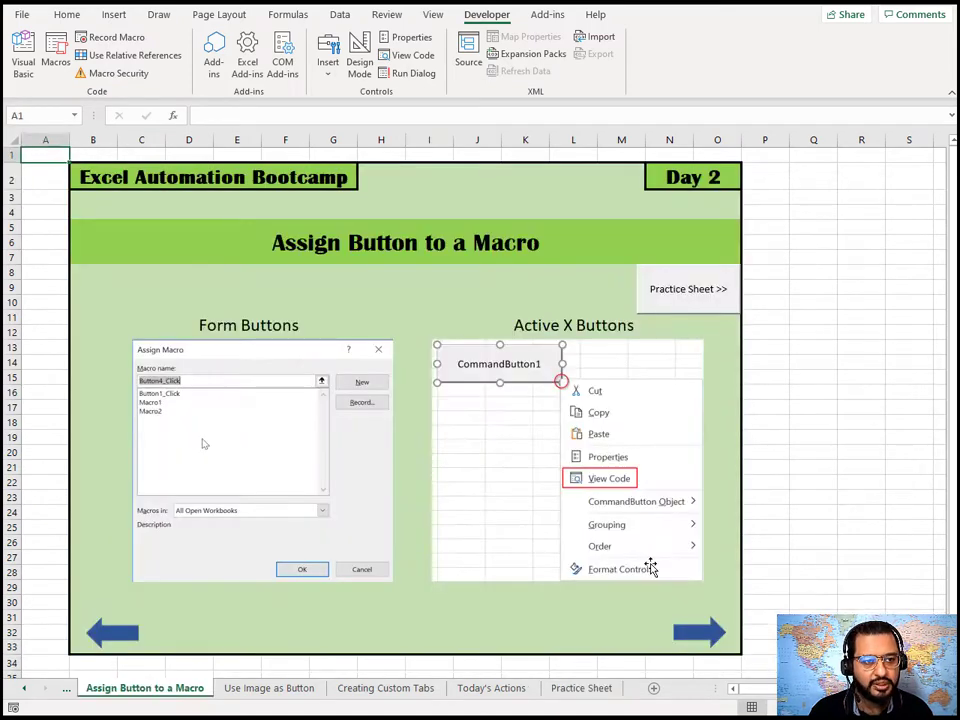
left_click(711, 639)
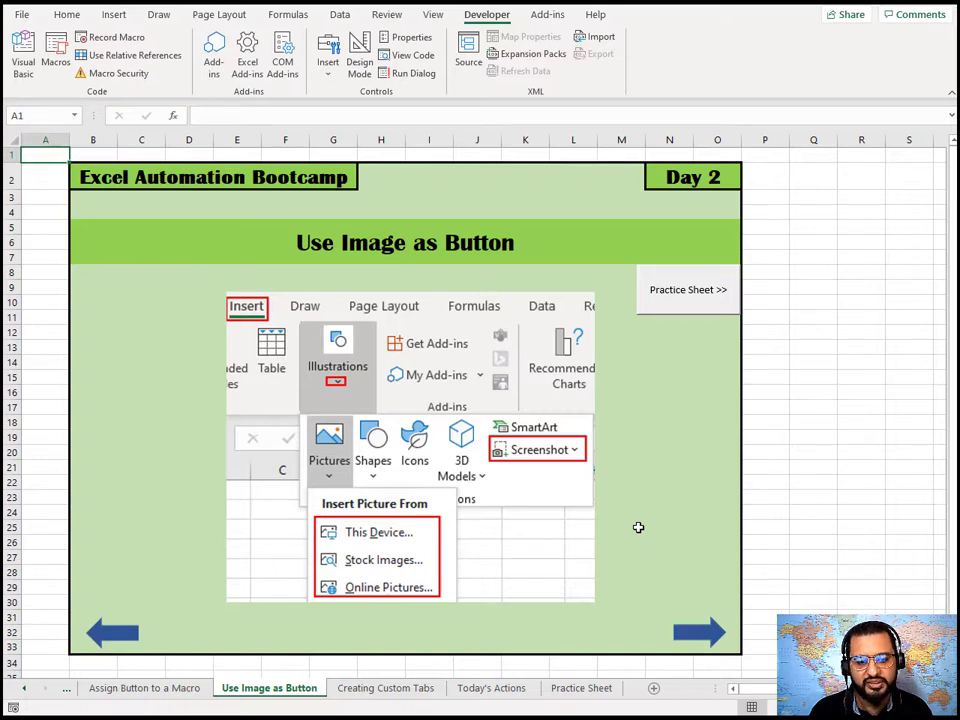
left_click(688, 300)
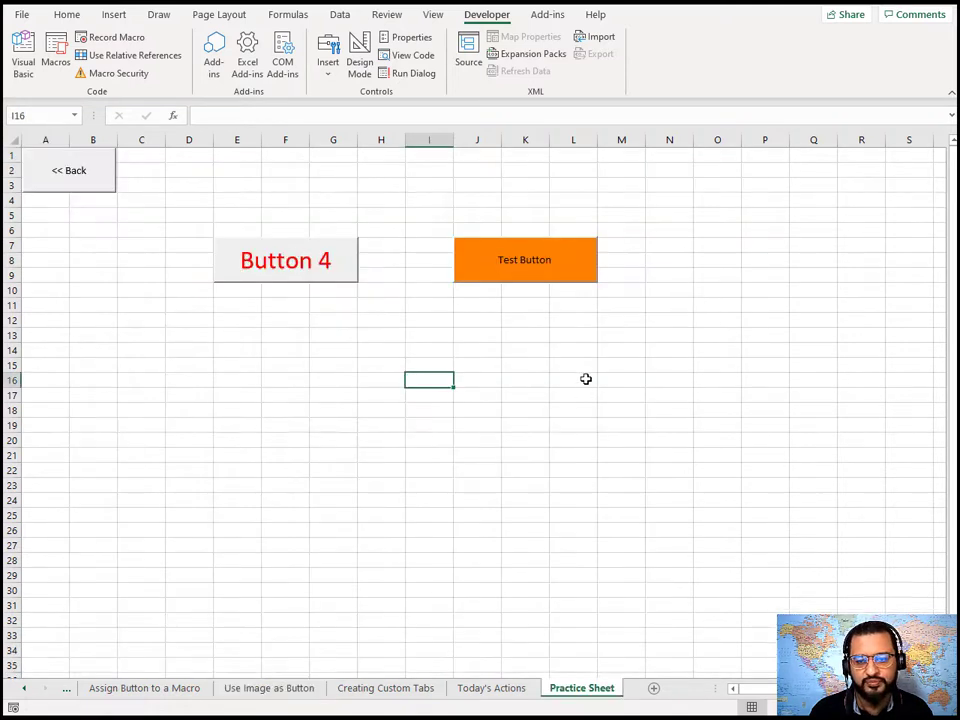
left_click(332, 380)
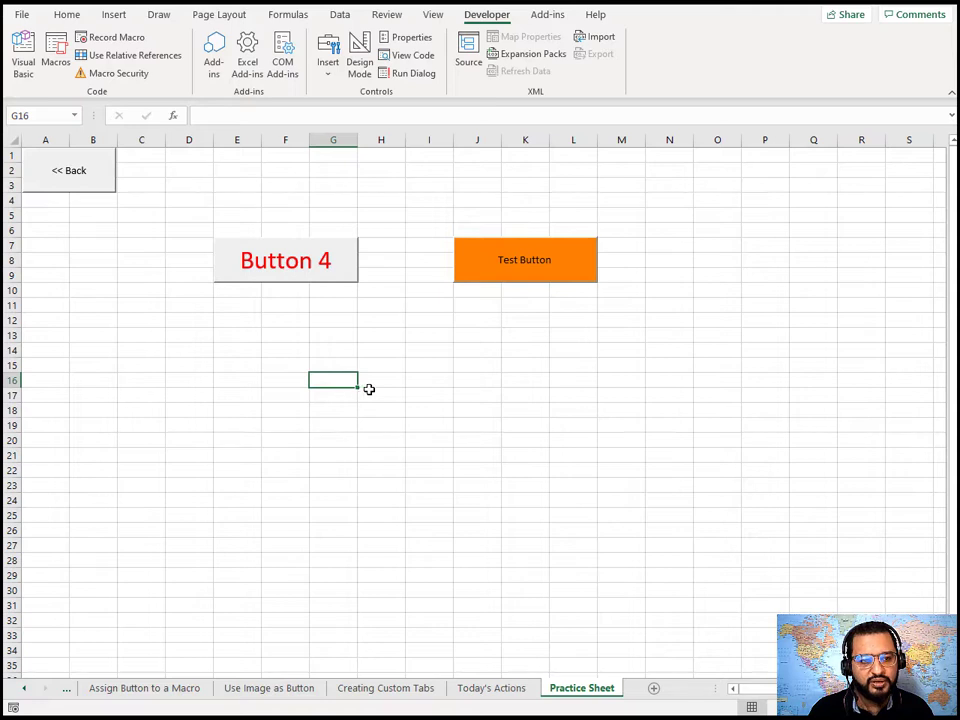
Insert the picture 50.bmp from this device and place it below the two buttons at about 1.43" high by 2.46" wide.
left_click(120, 18)
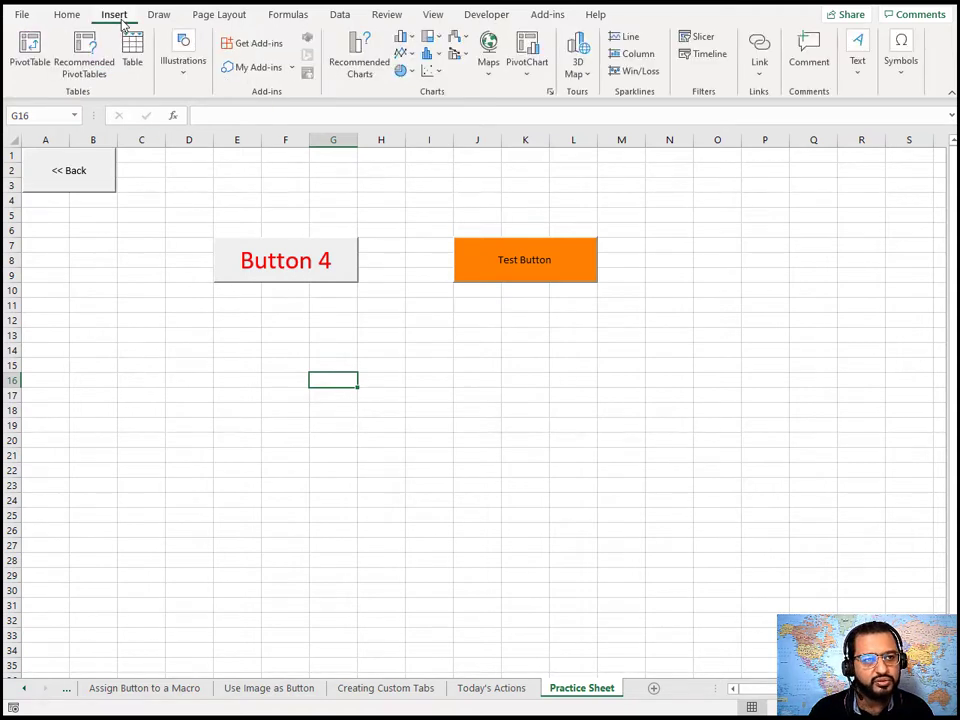
left_click(183, 80)
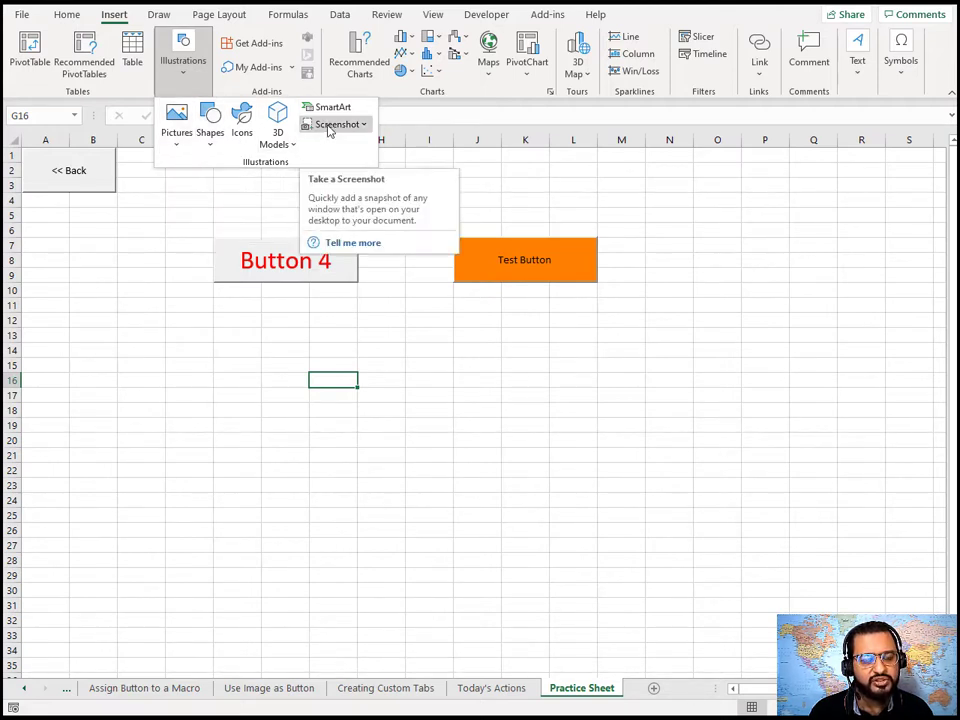
left_click(178, 146)
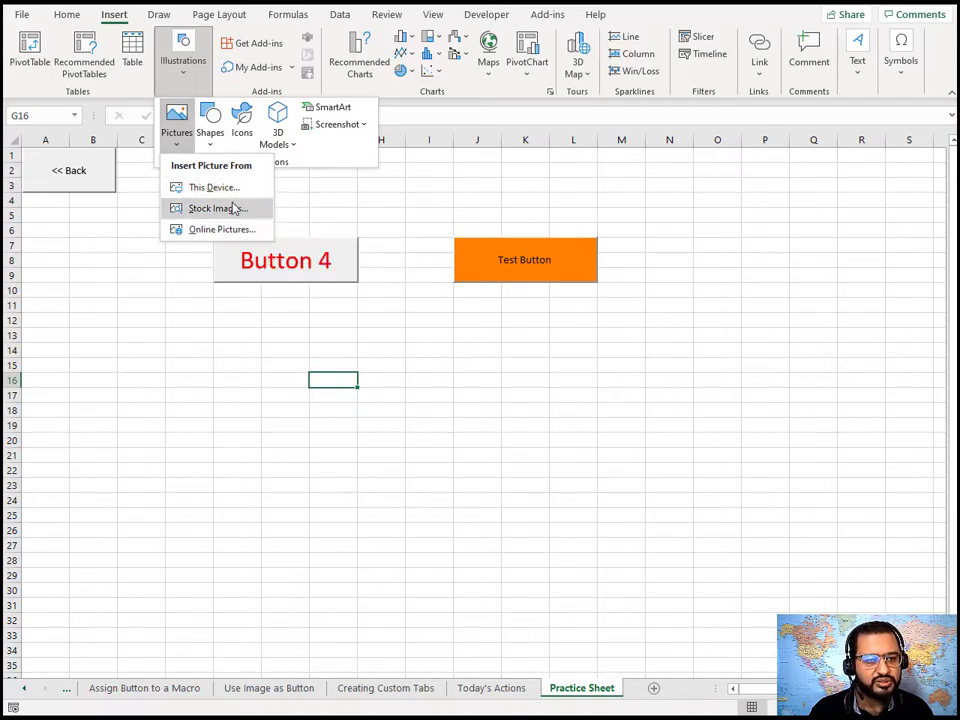
key("Escape")
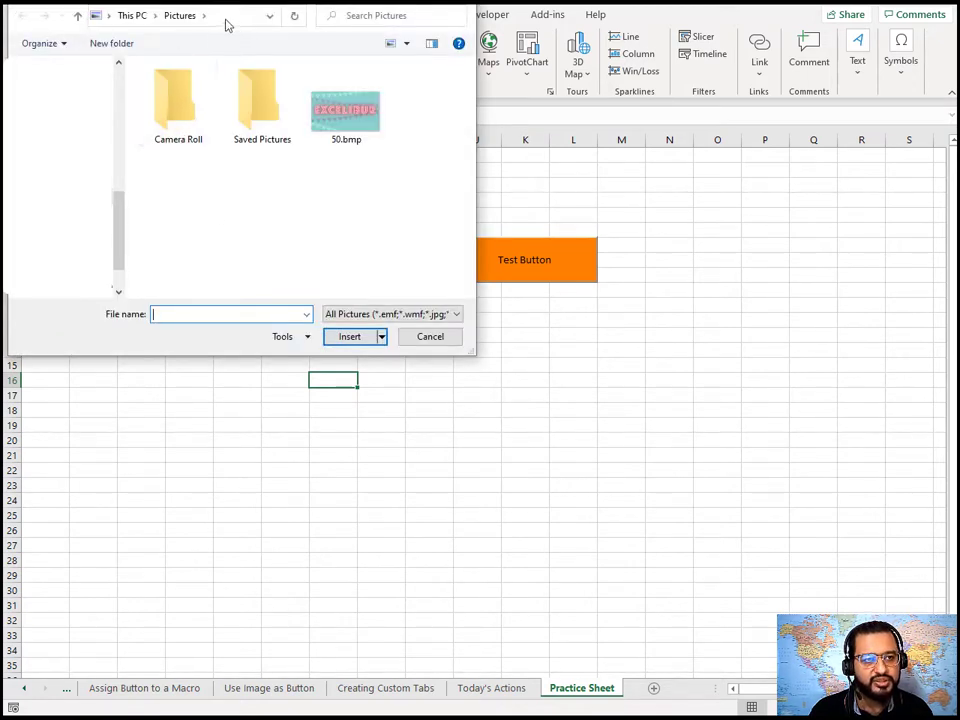
left_click(332, 118)
left_click(349, 338)
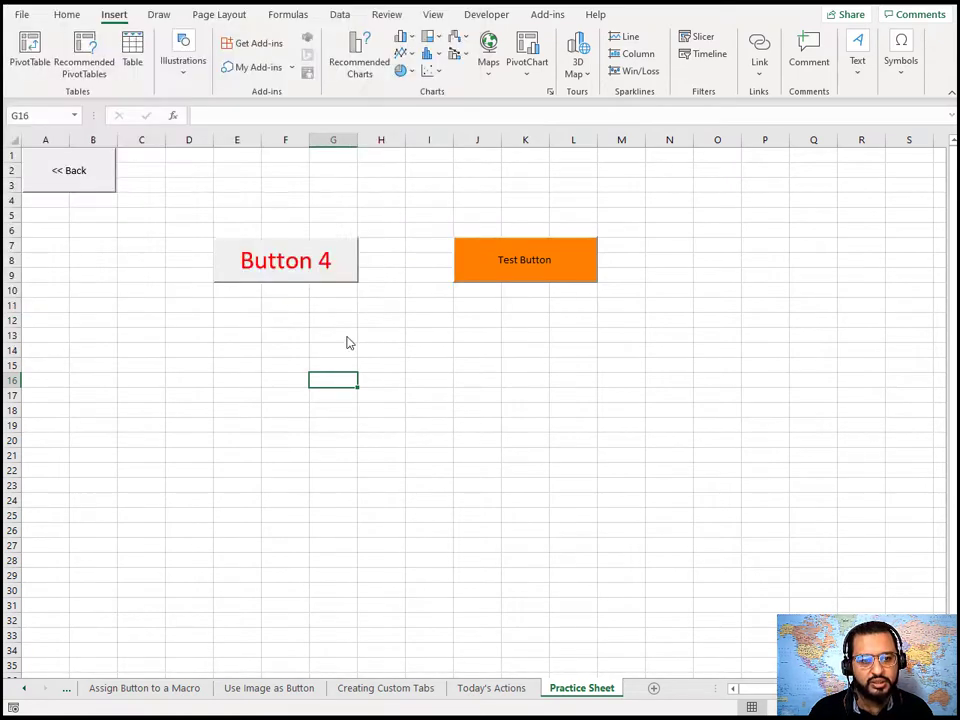
left_click_drag(309, 372, 536, 551)
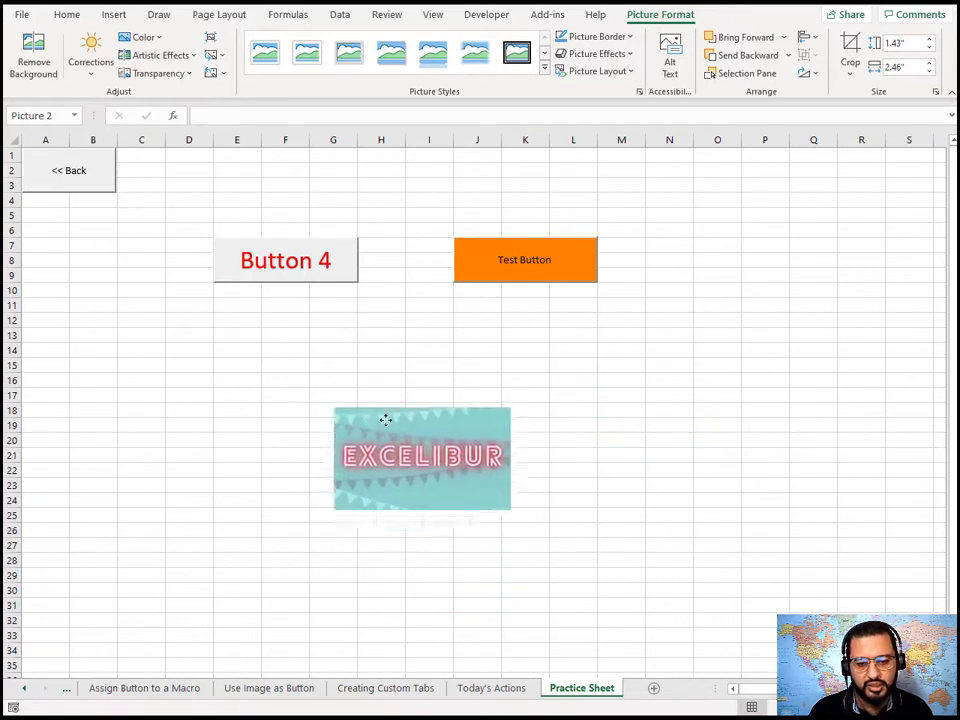
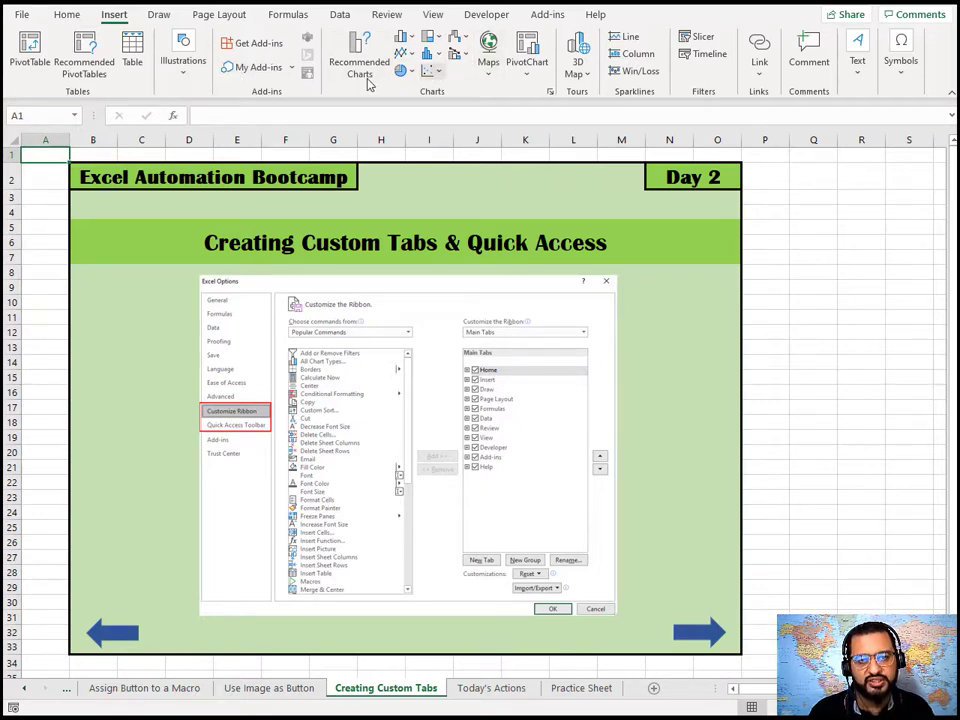
left_click(159, 15)
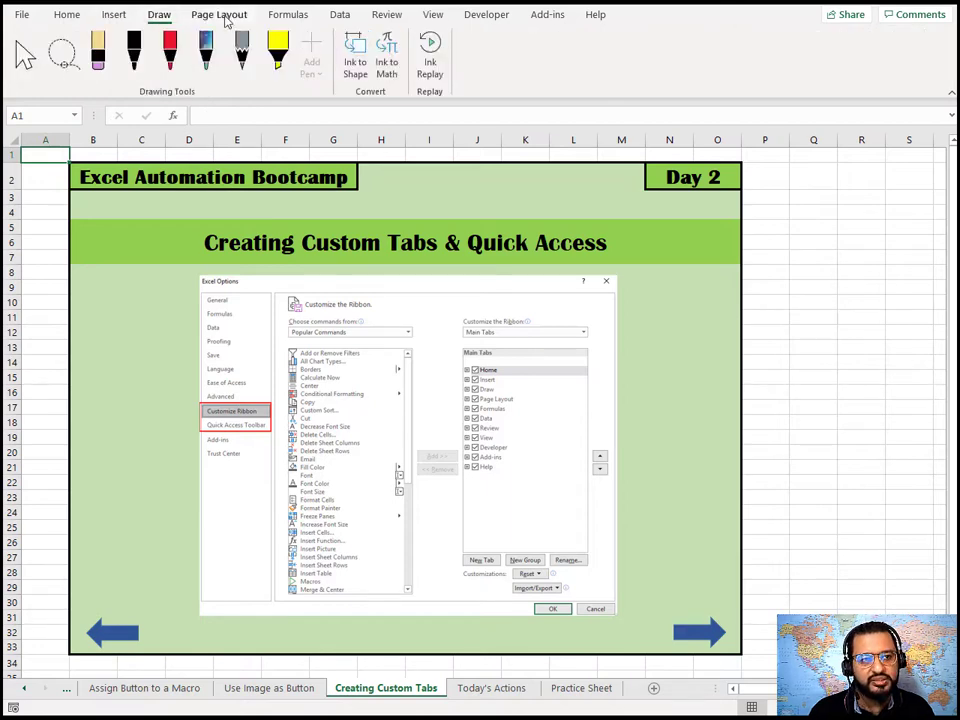
left_click(220, 15)
left_click(287, 16)
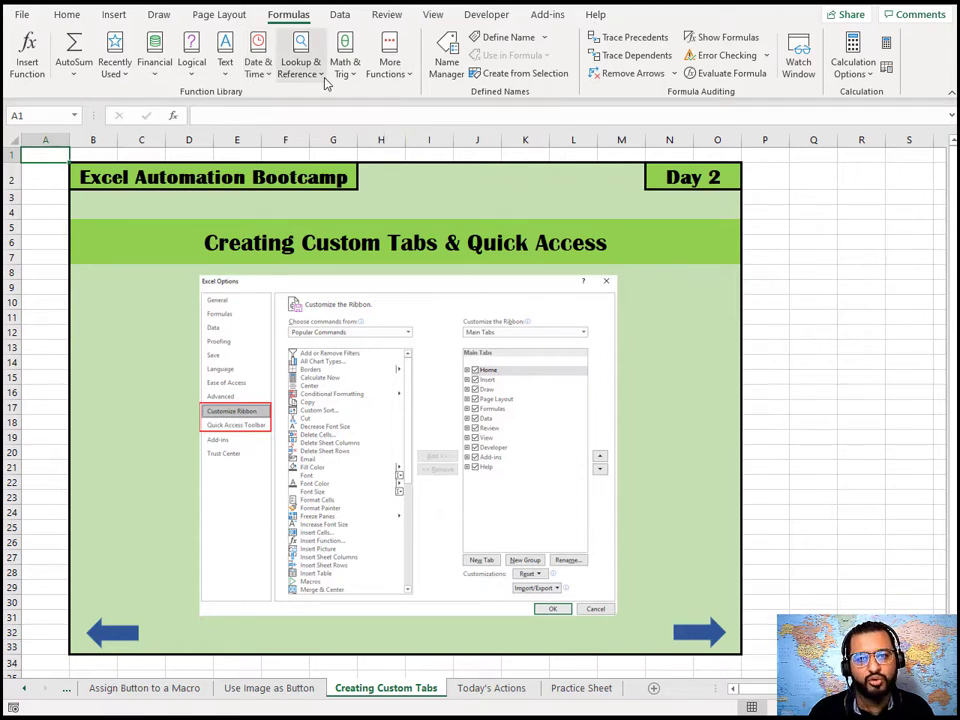
Customize the ribbon by adding a new custom tab directly after Draw, and select that new tab among the main tabs.
left_click(159, 20)
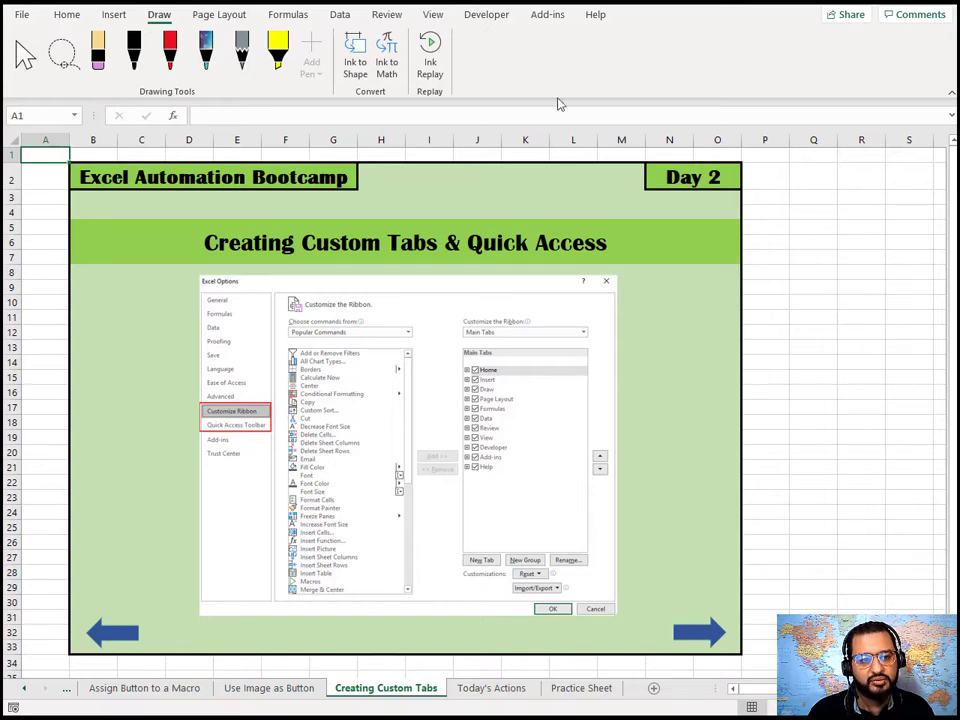
right_click(659, 55)
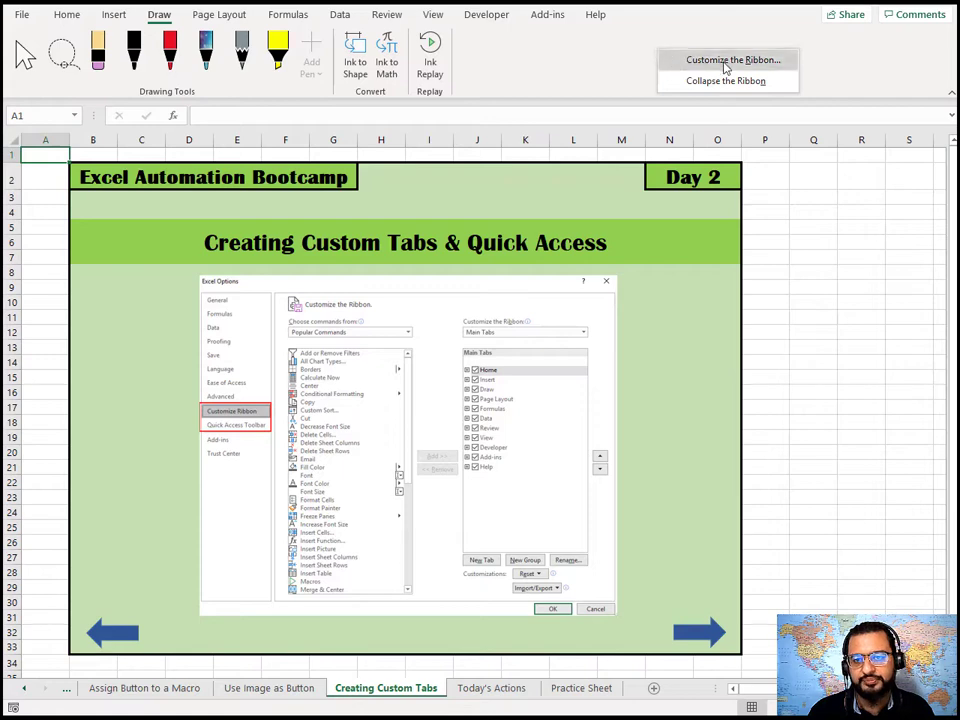
left_click(720, 62)
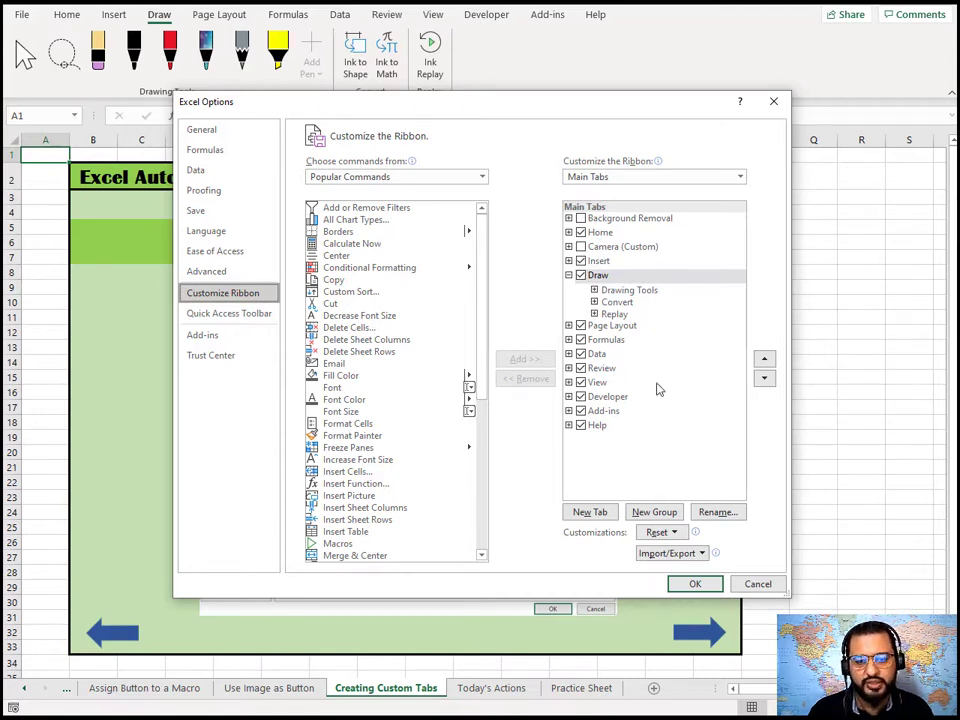
left_click(592, 512)
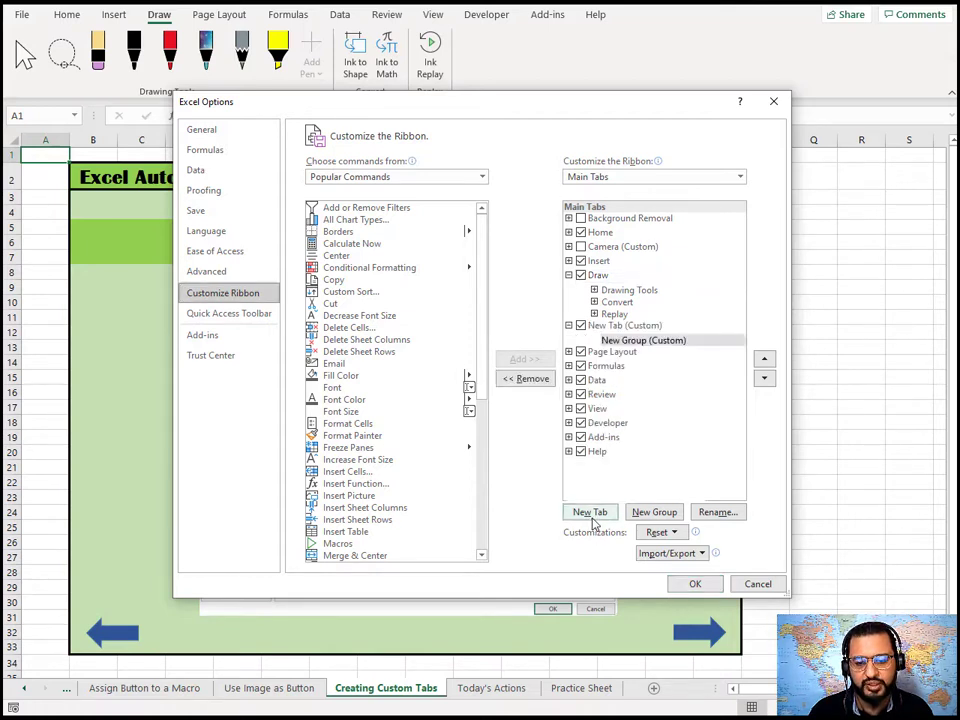
left_click(656, 342)
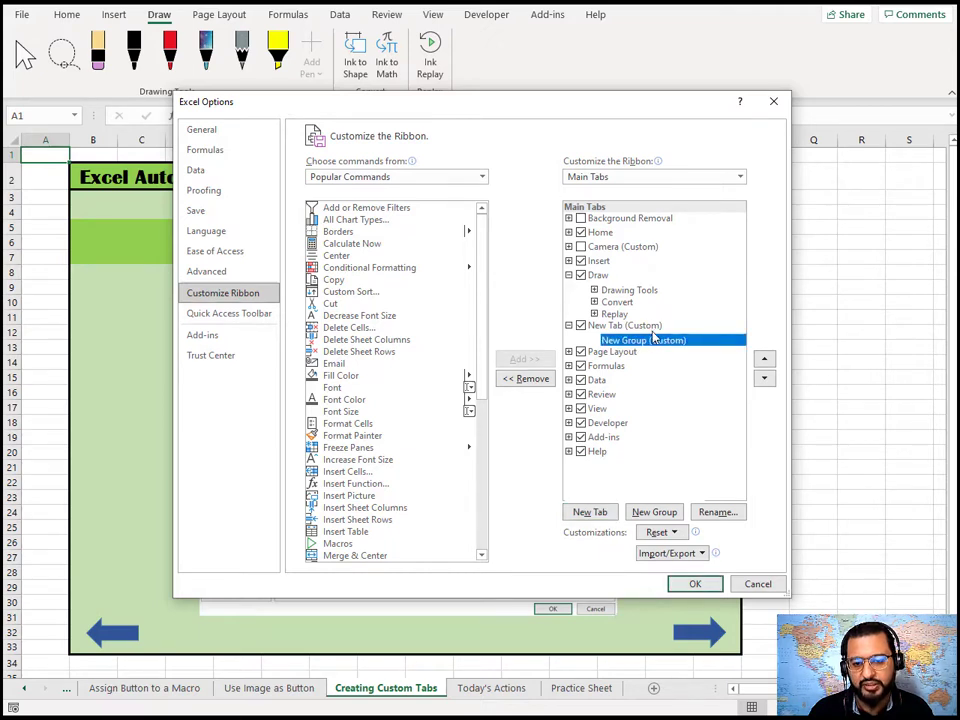
key("Up")
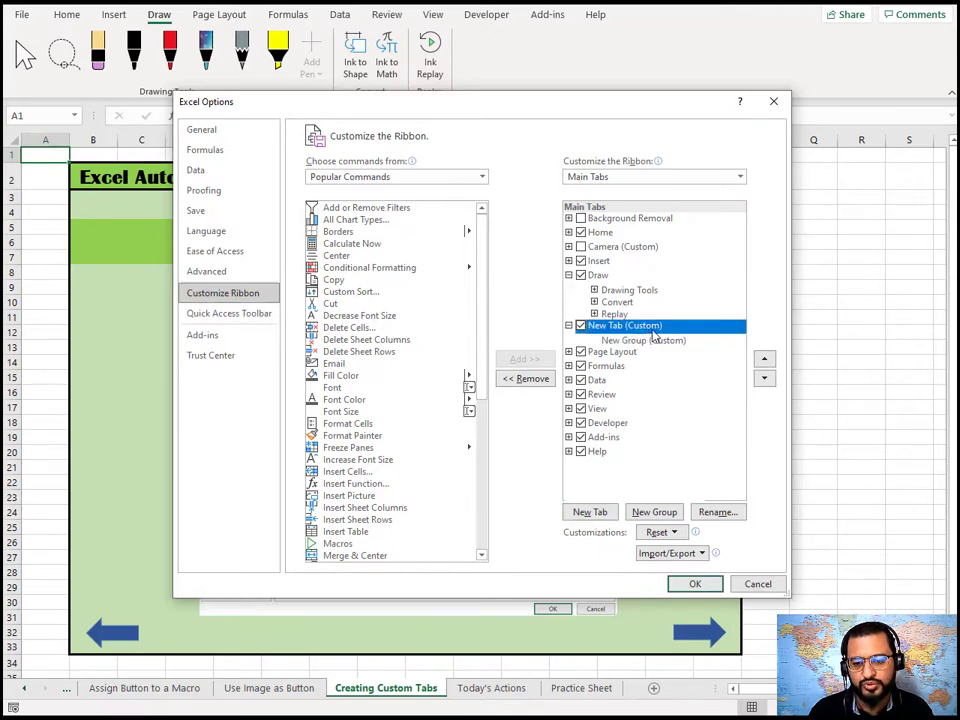
Add two more groups to the new custom tab and rename the tab My Tab.
left_click(655, 511)
left_click(655, 512)
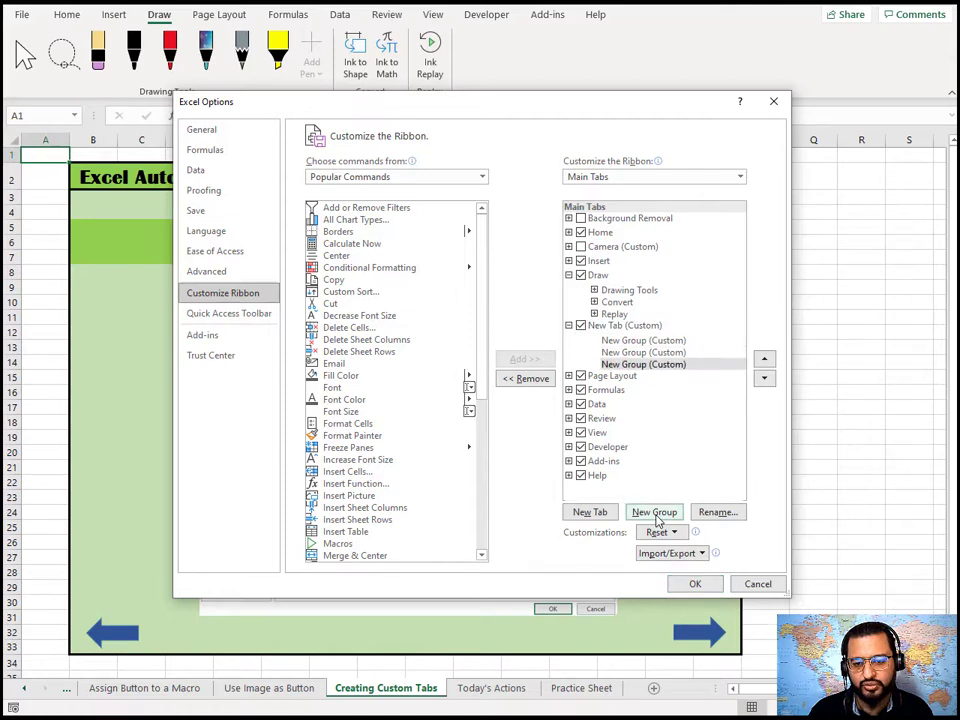
left_click(650, 329)
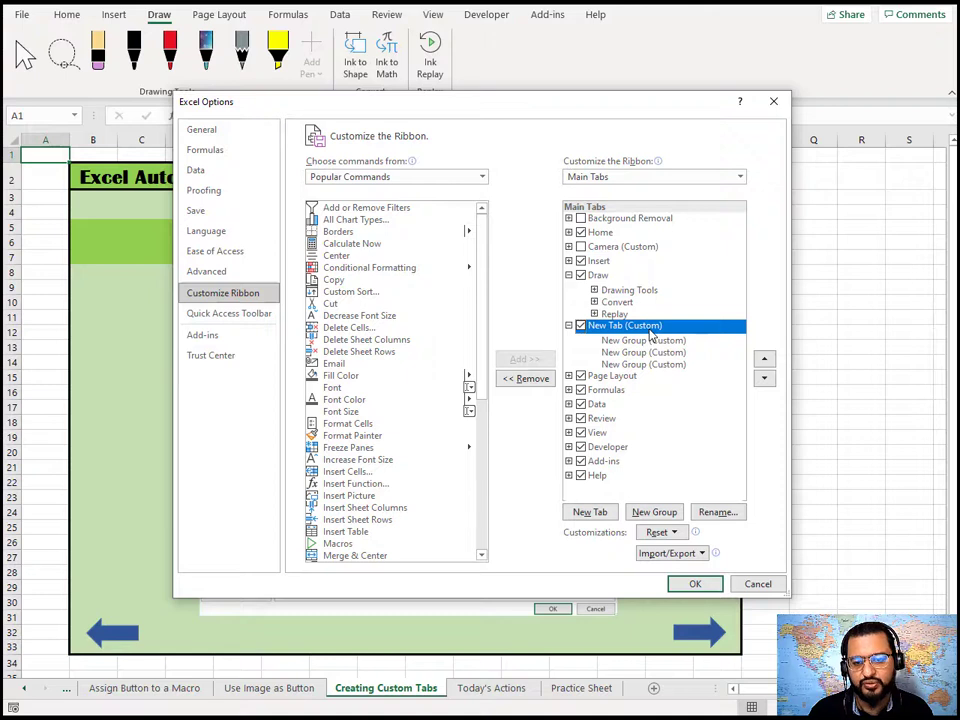
right_click(680, 331)
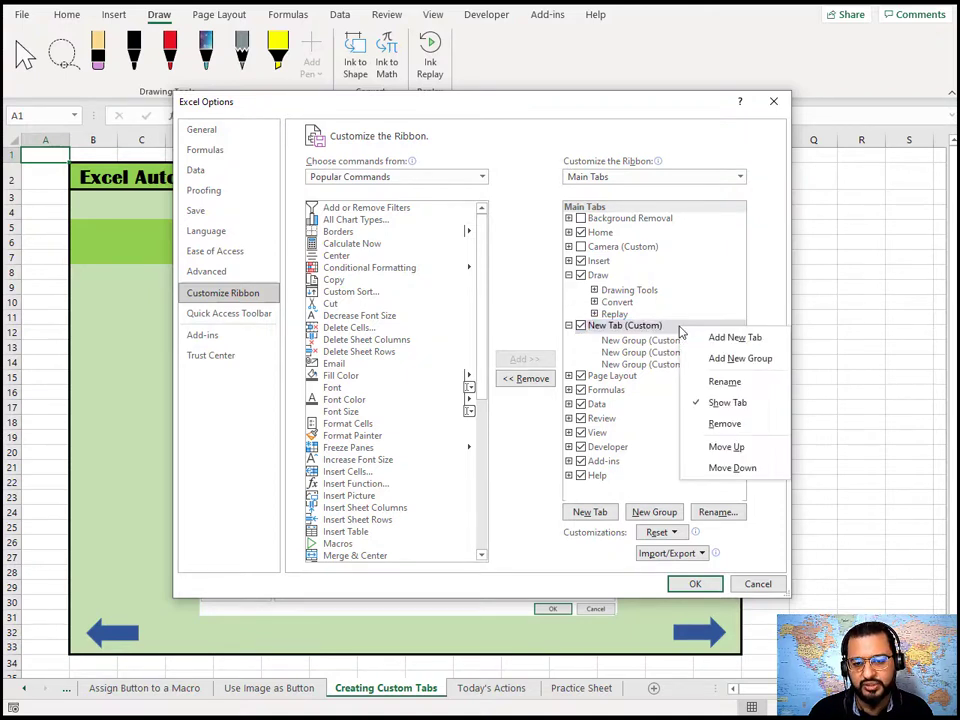
left_click(726, 382)
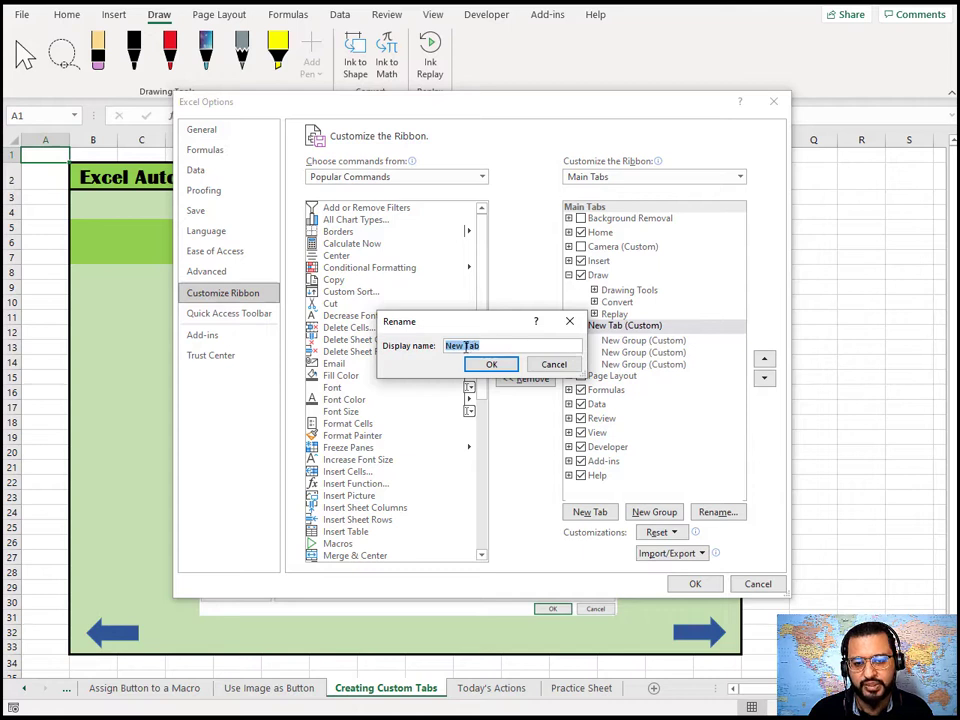
left_click(465, 345)
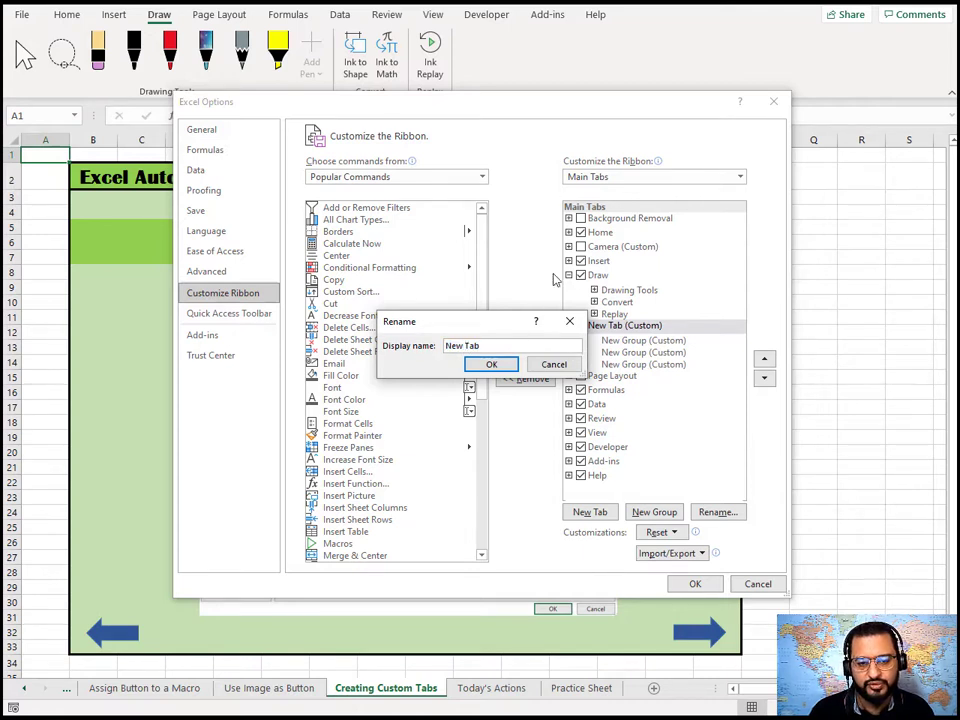
key("BackSpace")
key("BackSpace")
key("BackSpace")
key("BackSpace")
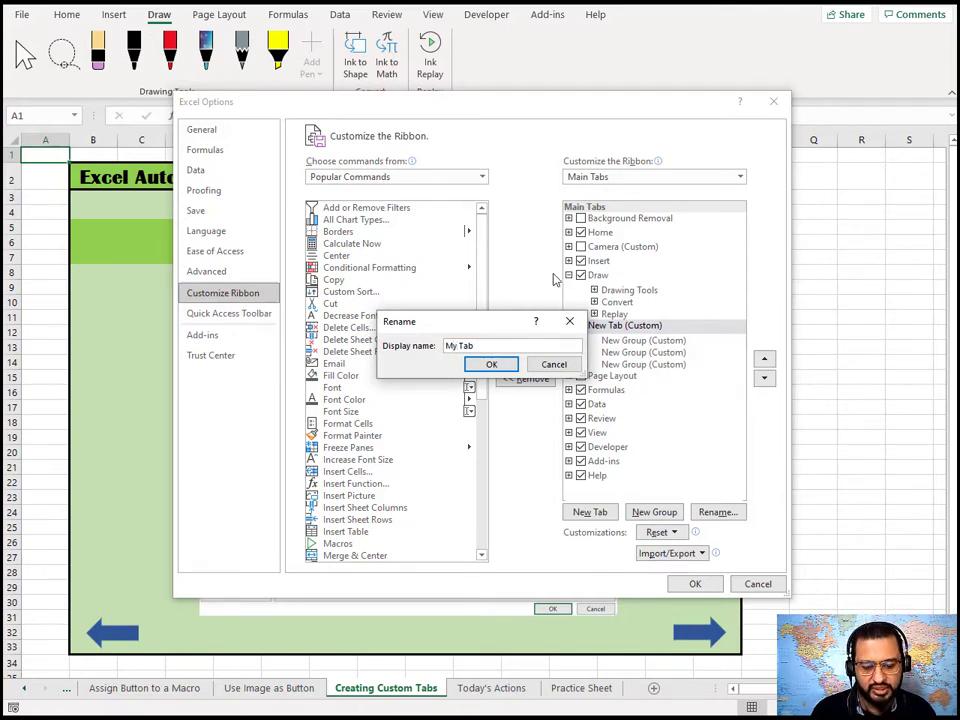
type("My")
key("Return")
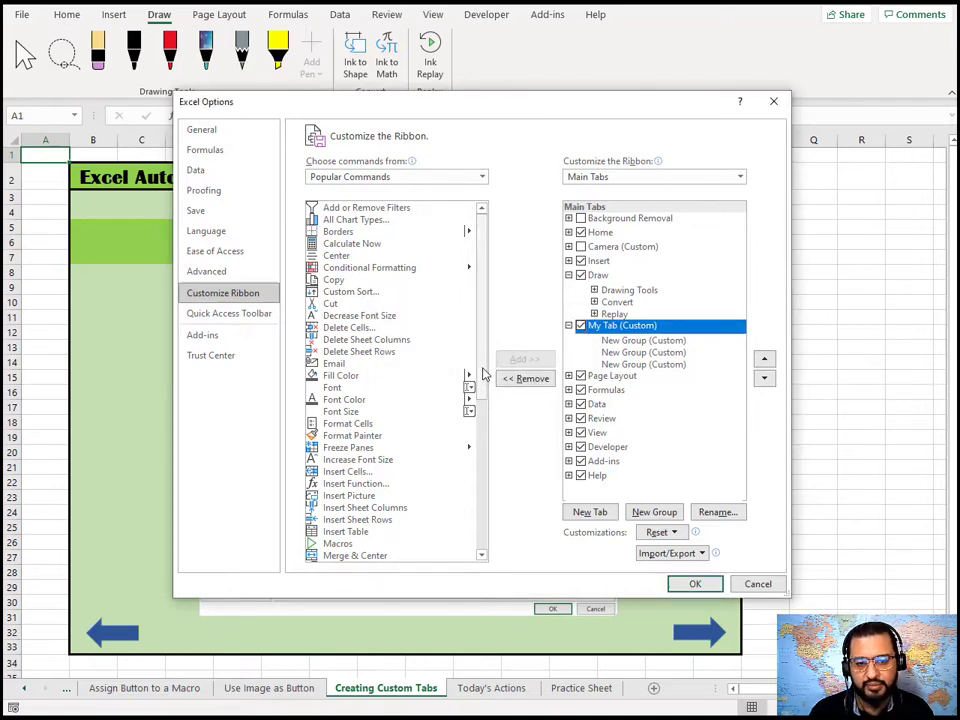
Rename the first new group in My Tab as Group 1, choosing a person symbol for it.
left_click(668, 341)
right_click(668, 341)
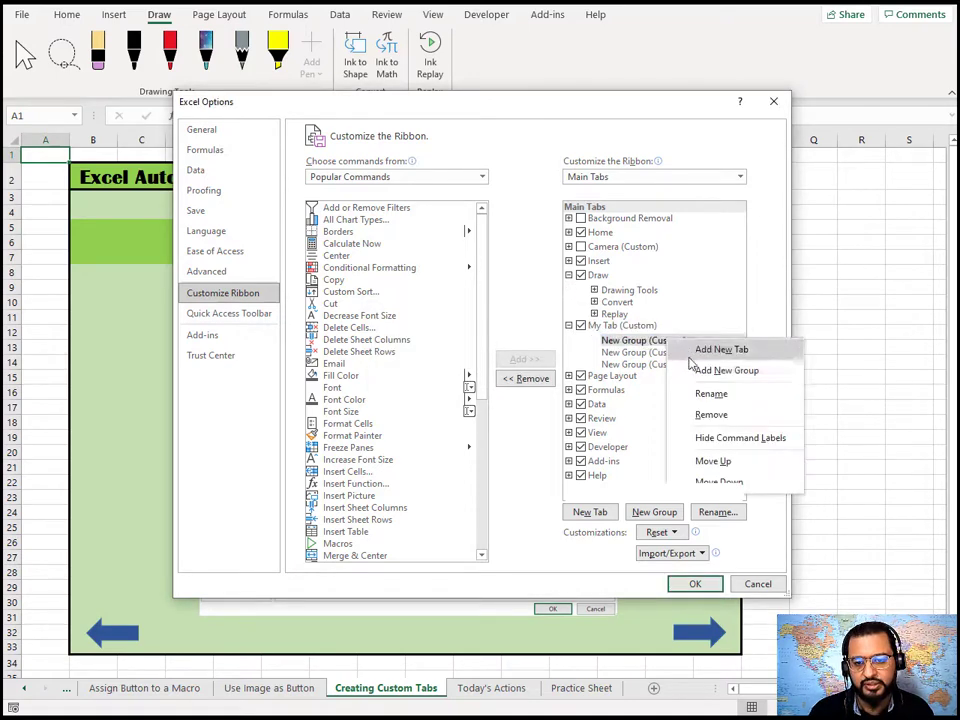
left_click(705, 393)
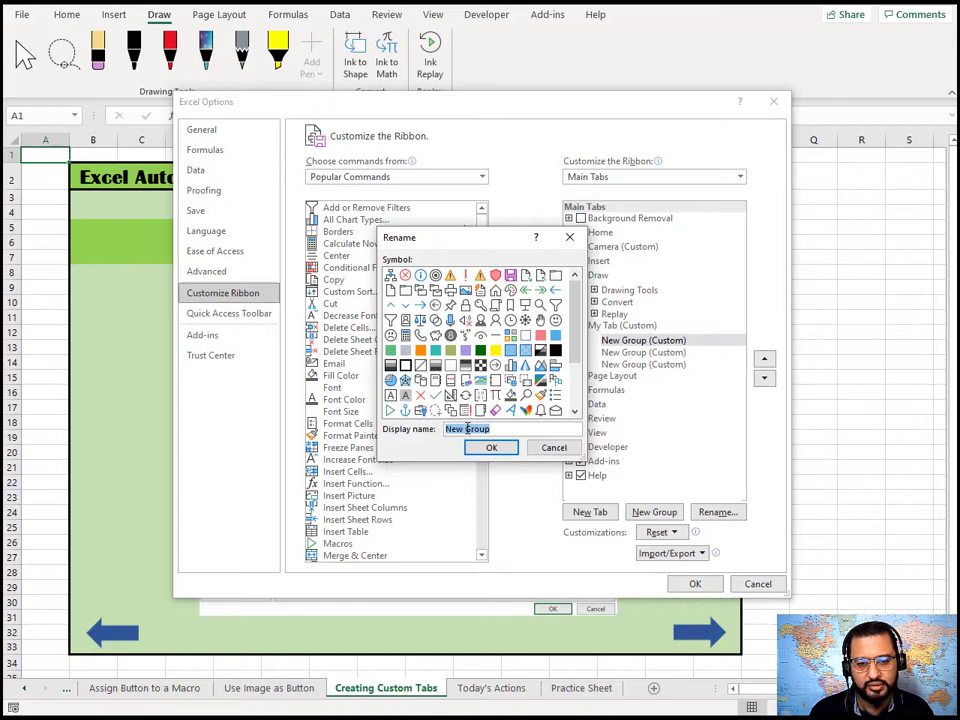
left_click(466, 428)
key("BackSpace")
key("BackSpace")
key("BackSpace")
key("BackSpace")
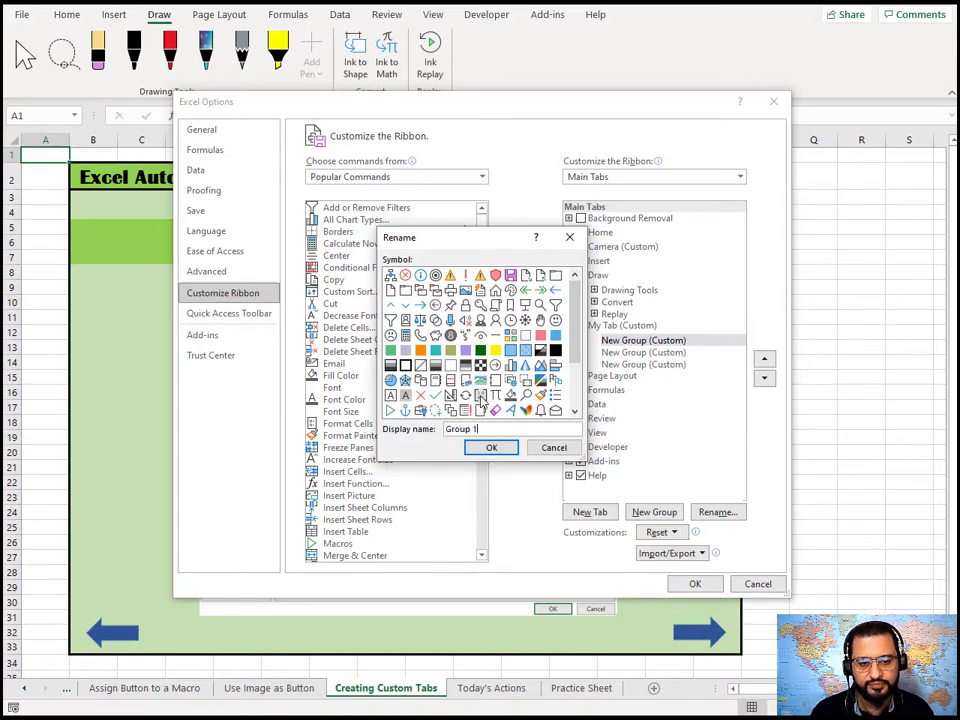
type("1")
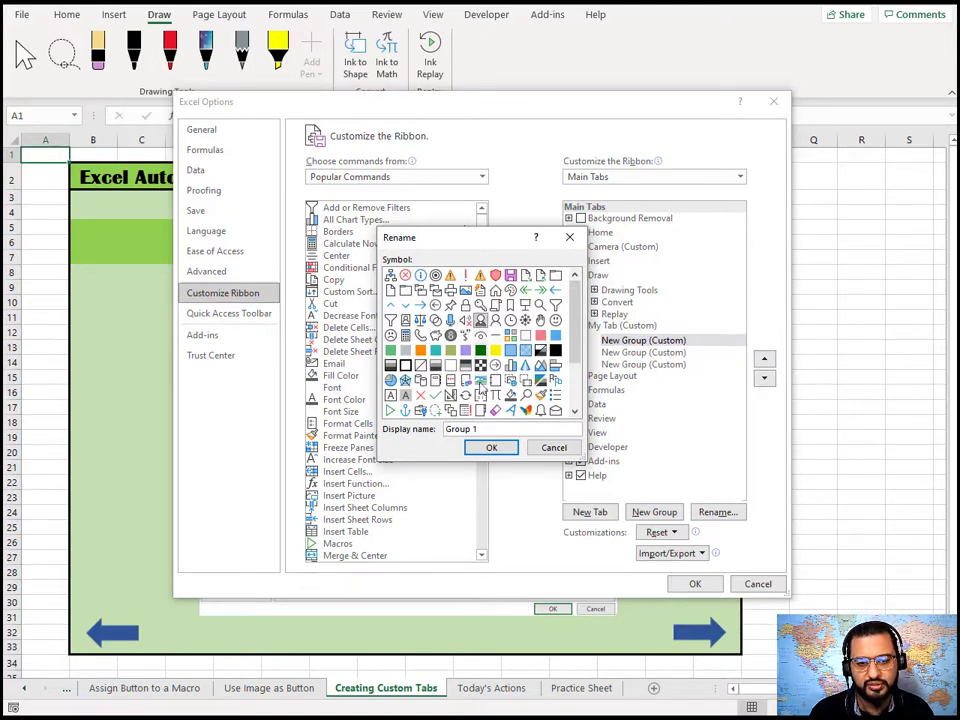
left_click(491, 447)
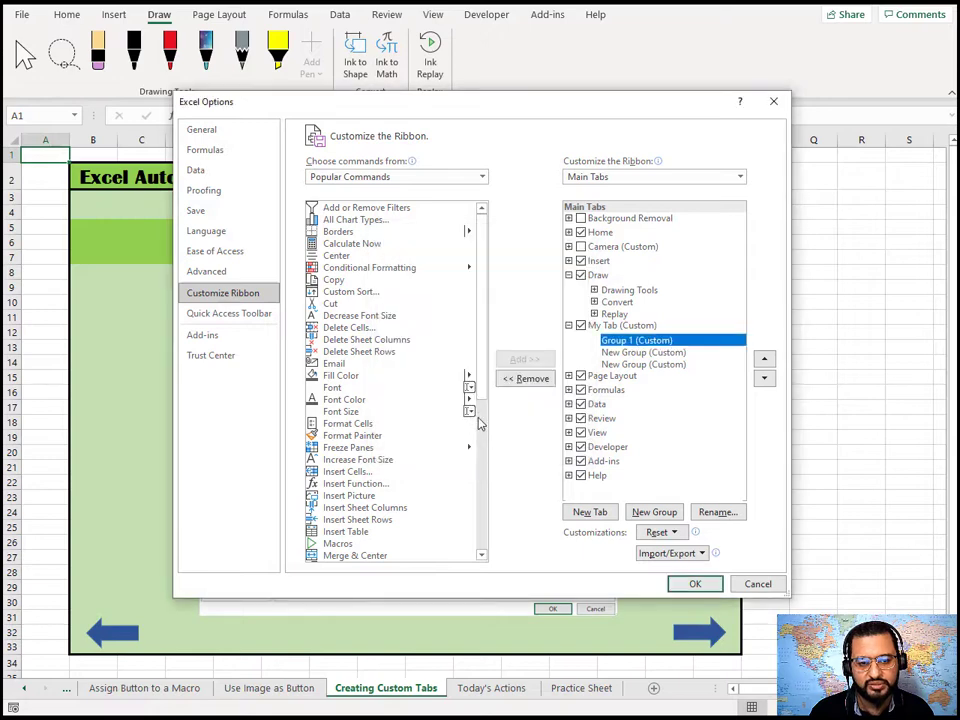
Rename the second new group in My Tab as Group 2, choosing the dark green square symbol.
left_click(610, 354)
right_click(623, 360)
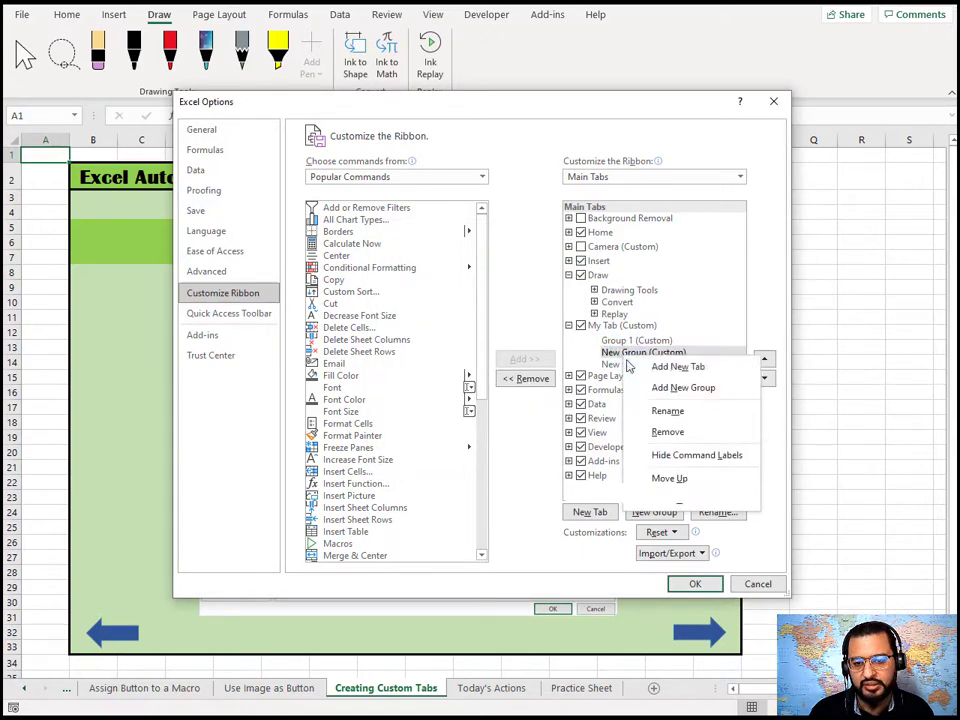
left_click(671, 410)
left_click(468, 430)
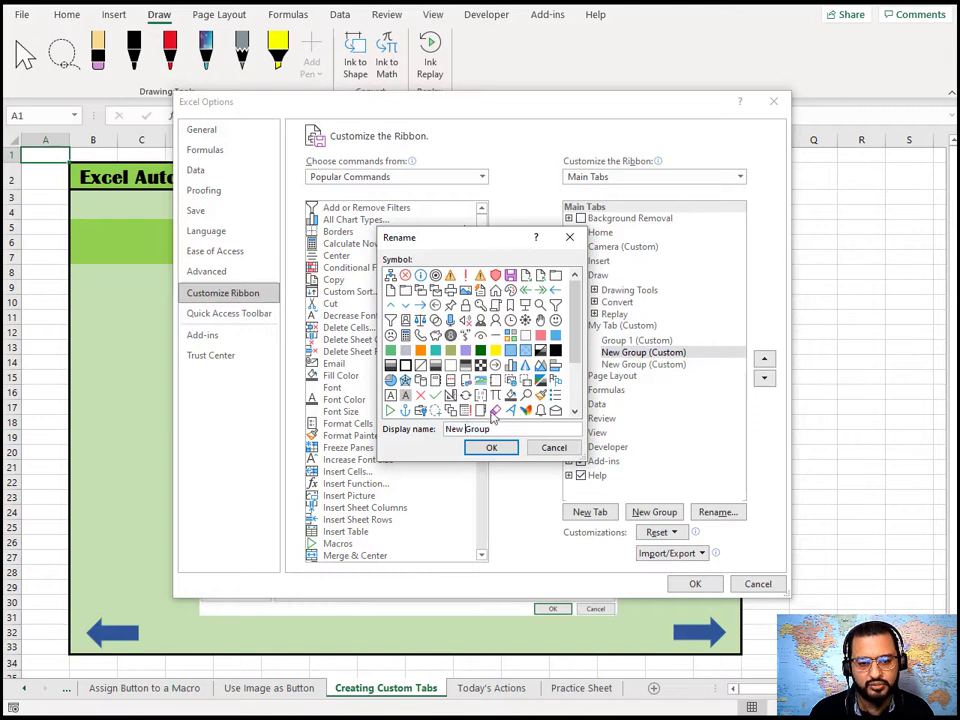
key("BackSpace")
key("BackSpace")
key("BackSpace")
key("BackSpace")
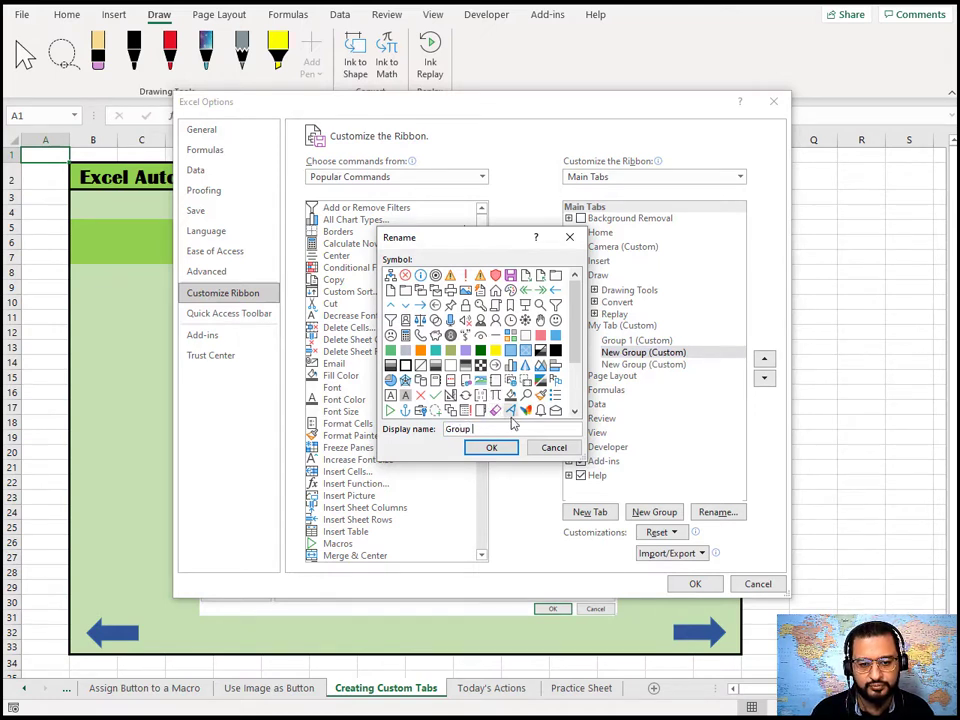
type("2")
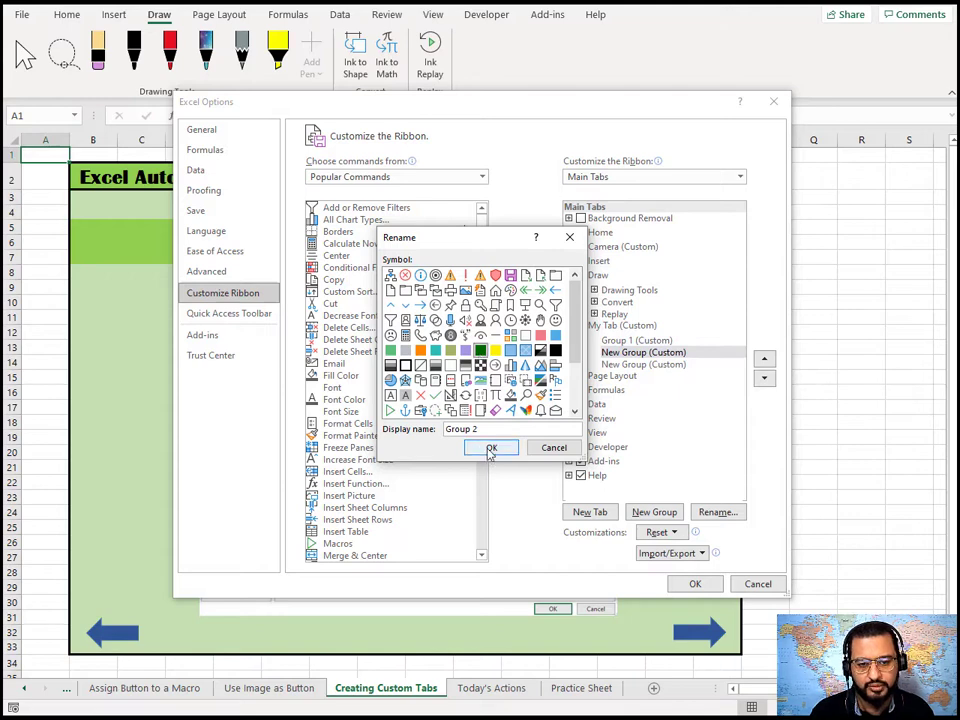
left_click(491, 447)
Rename the remaining new group in My Tab as Group 3.
left_click(645, 365)
right_click(649, 368)
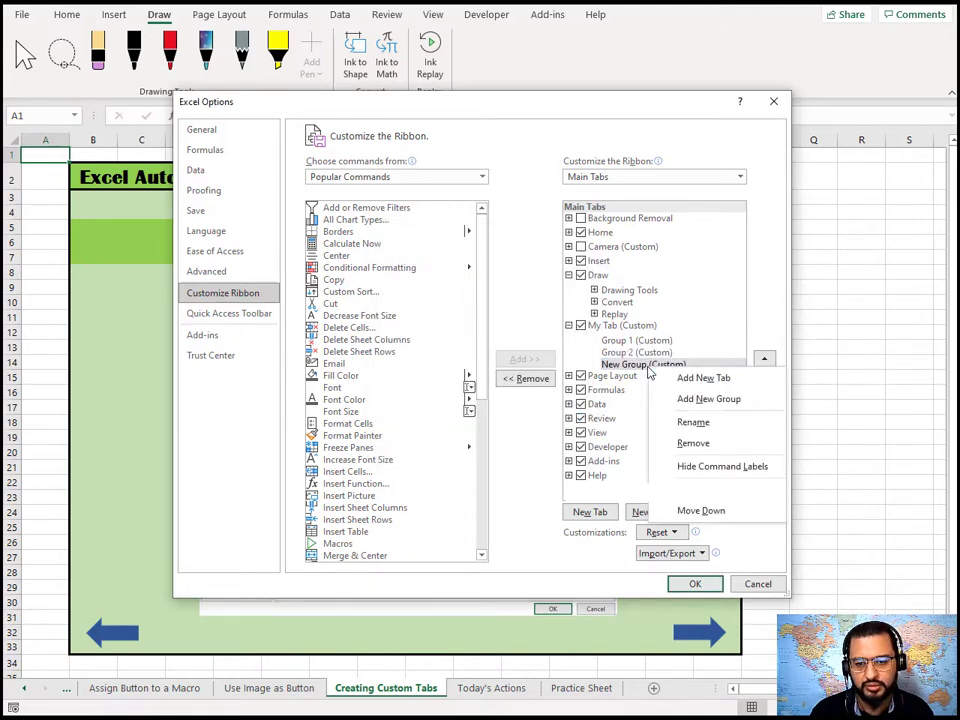
left_click(692, 422)
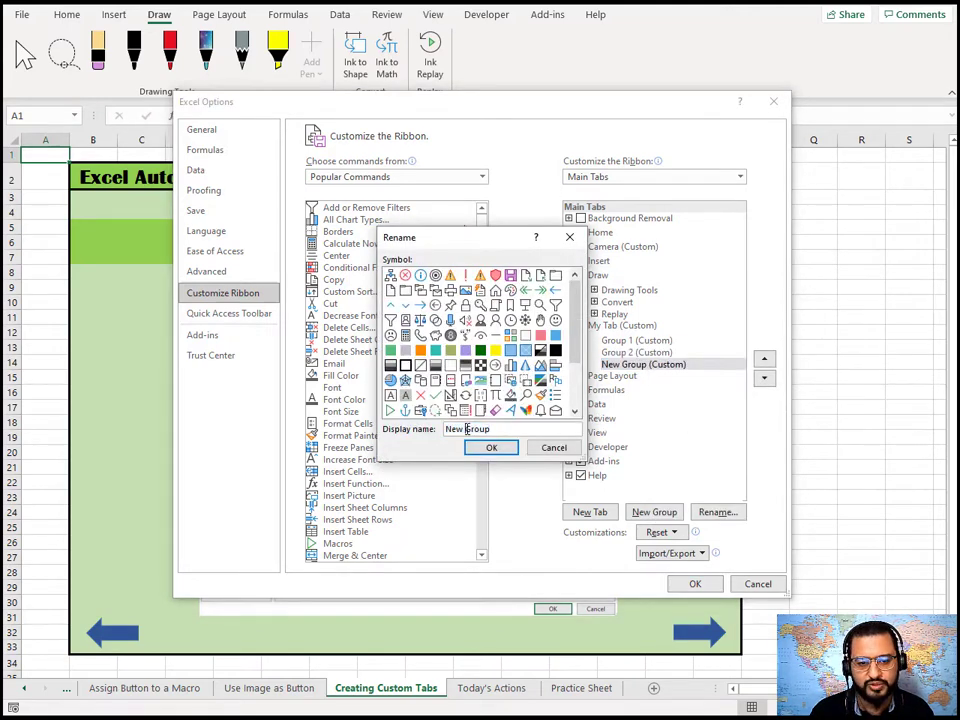
left_click_drag(465, 429, 440, 429)
key("Delete")
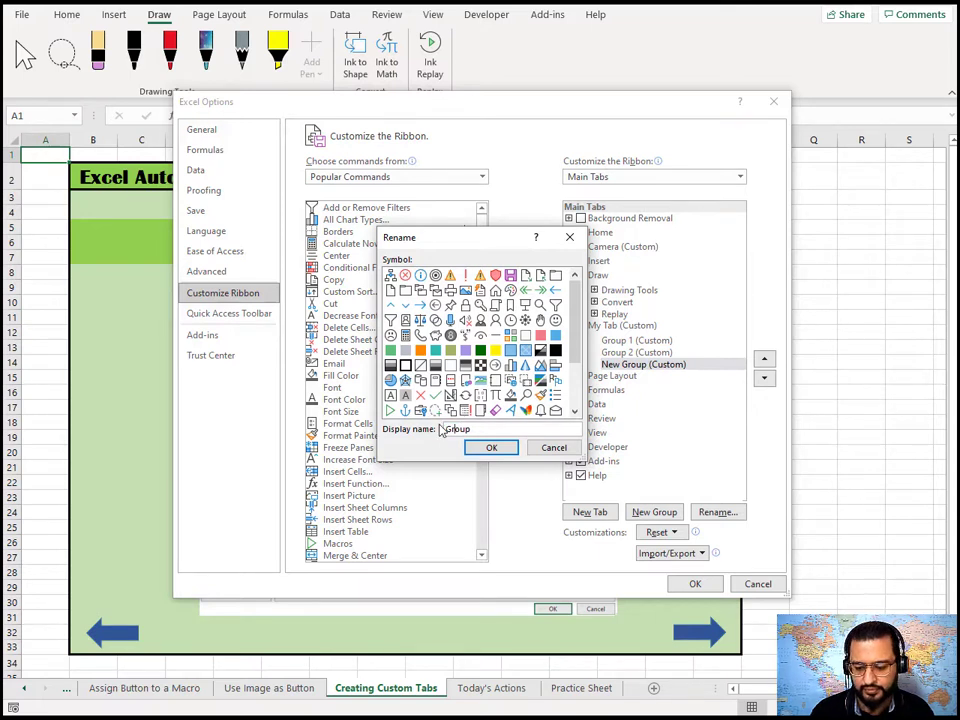
type("3")
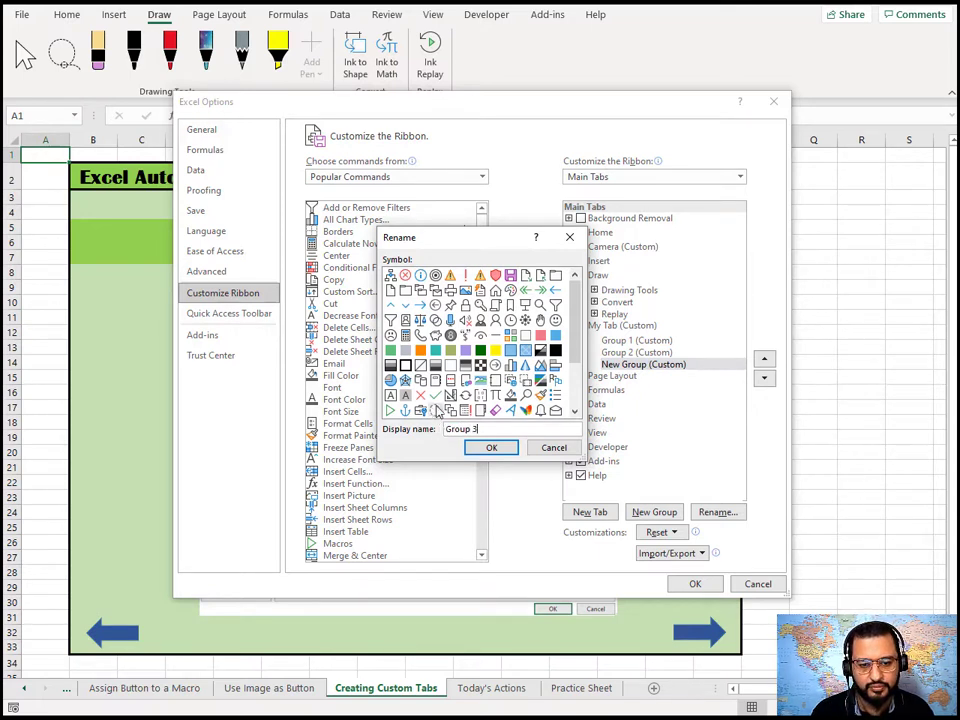
left_click(506, 448)
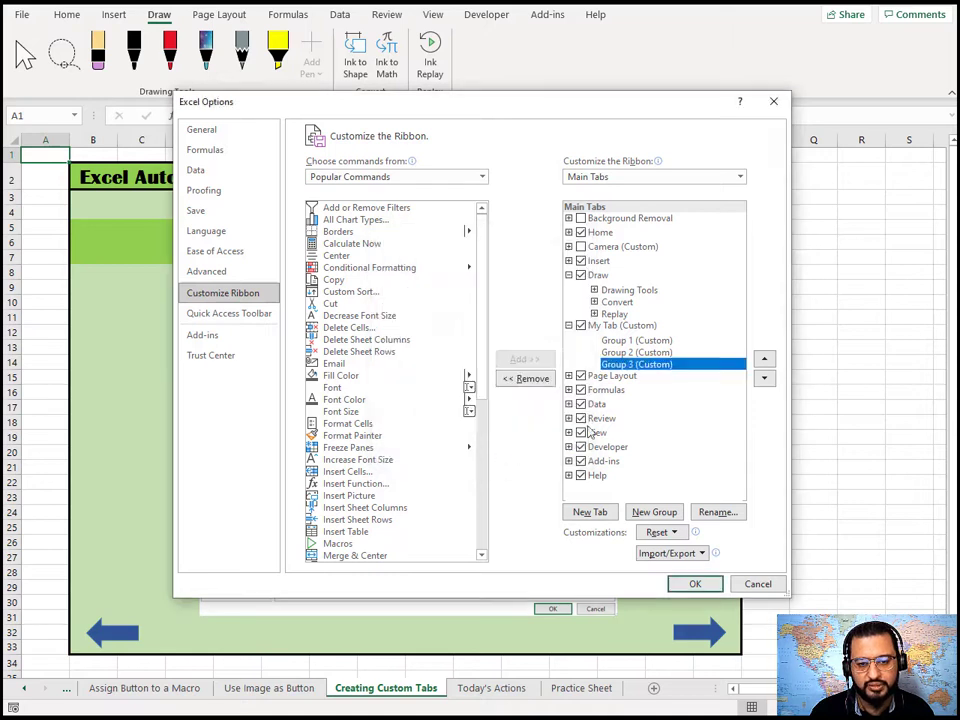
Add the Cut command to Group 1 of My Tab.
left_click(645, 341)
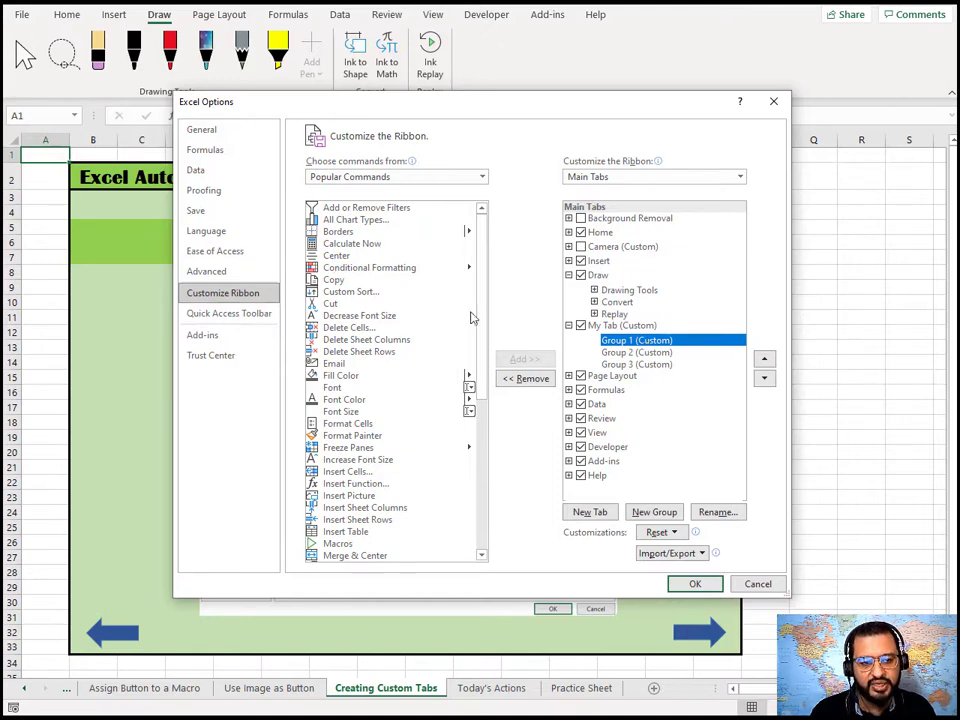
left_click(330, 304)
left_click(624, 342)
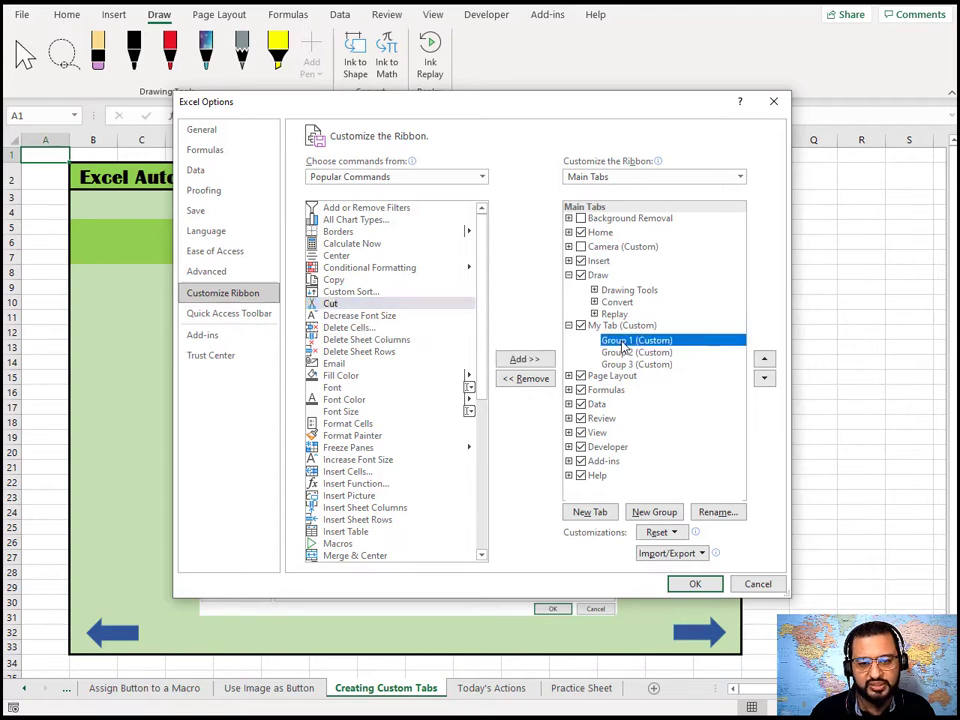
left_click(526, 360)
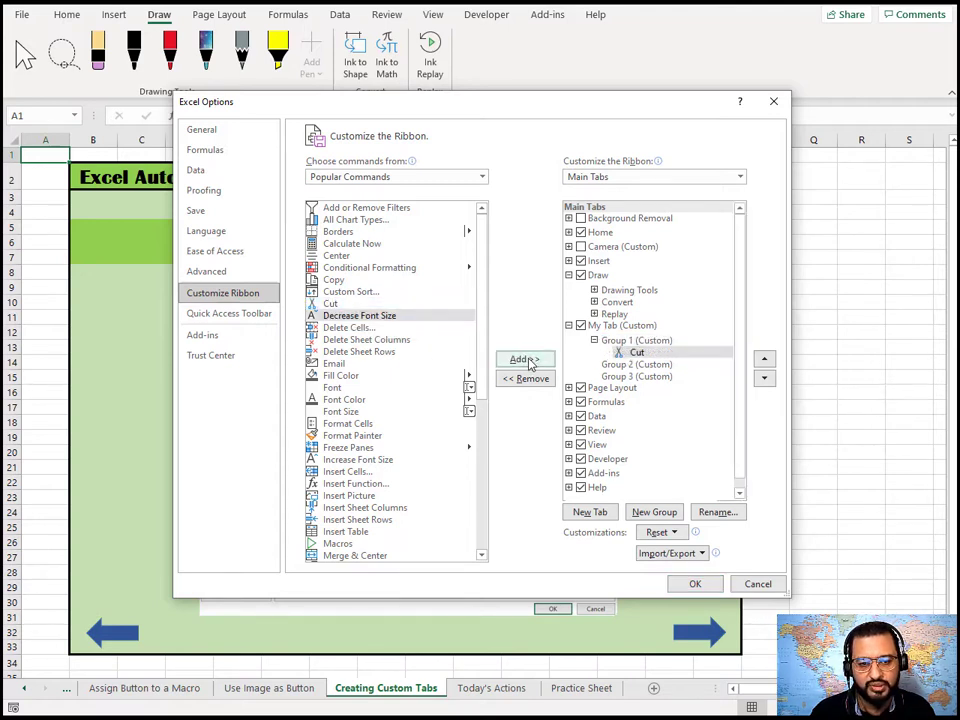
Add the Fill Color command to Group 2 and the Freeze Panes command to Group 3.
left_click(628, 366)
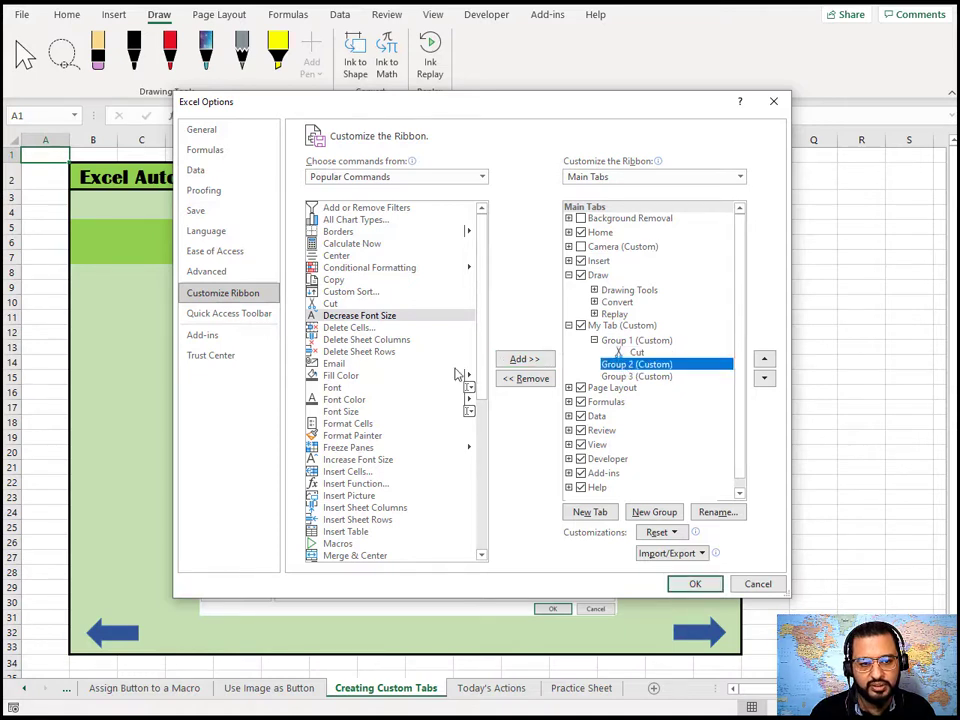
left_click(340, 377)
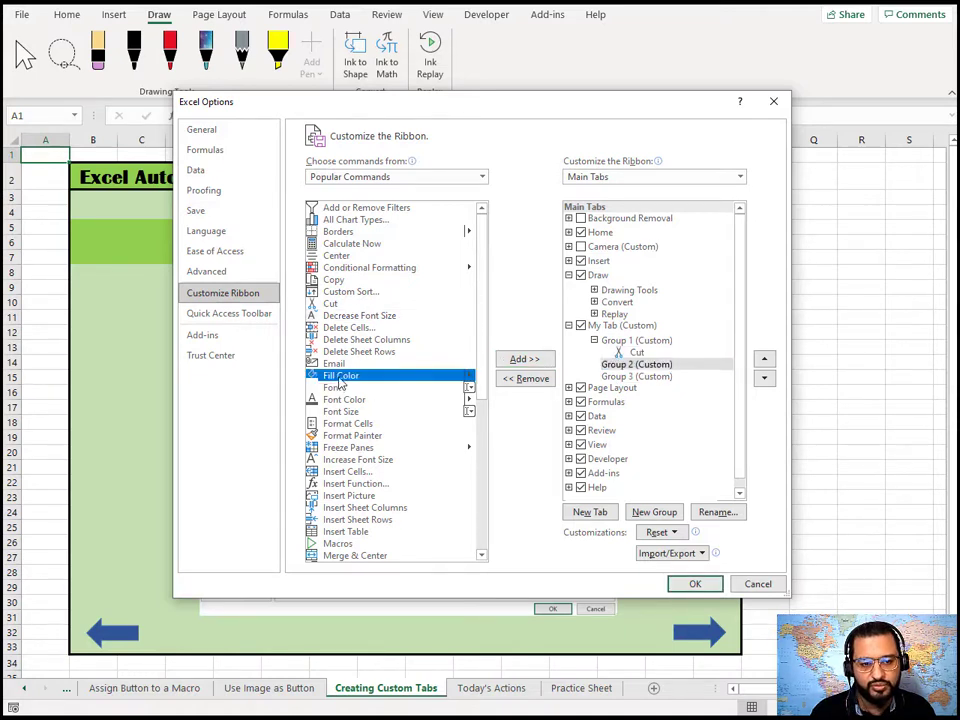
left_click(521, 360)
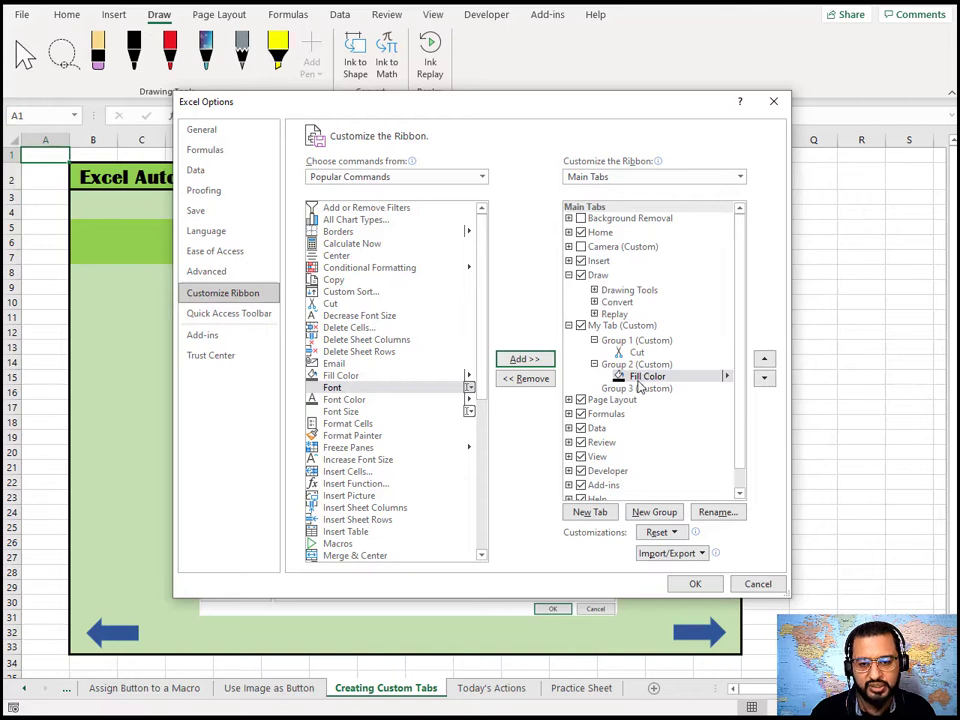
left_click(637, 388)
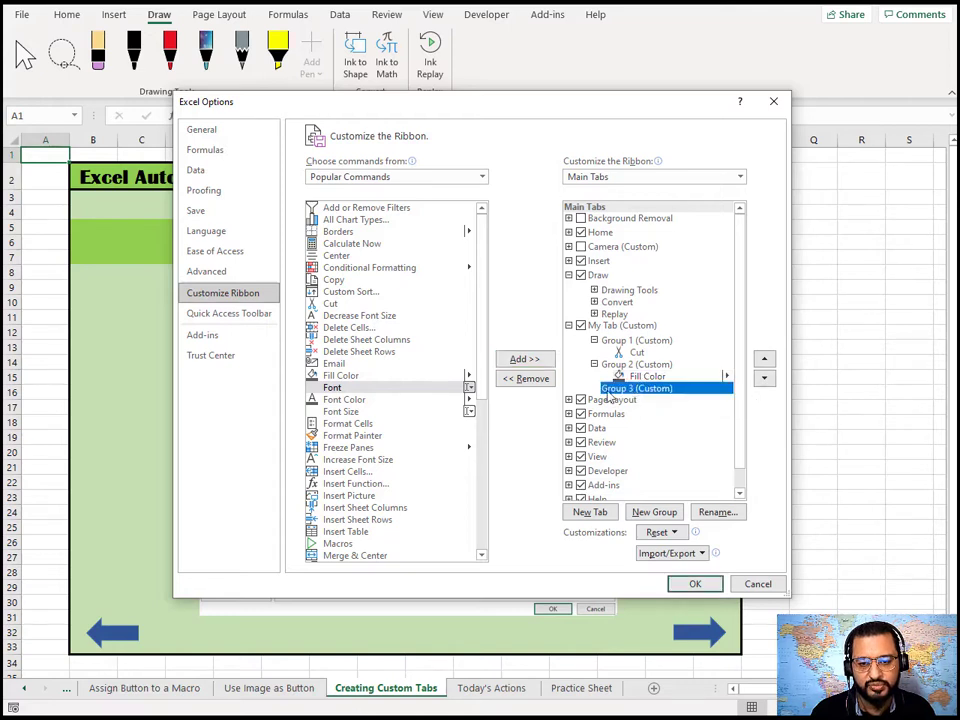
left_click(347, 448)
left_click(522, 359)
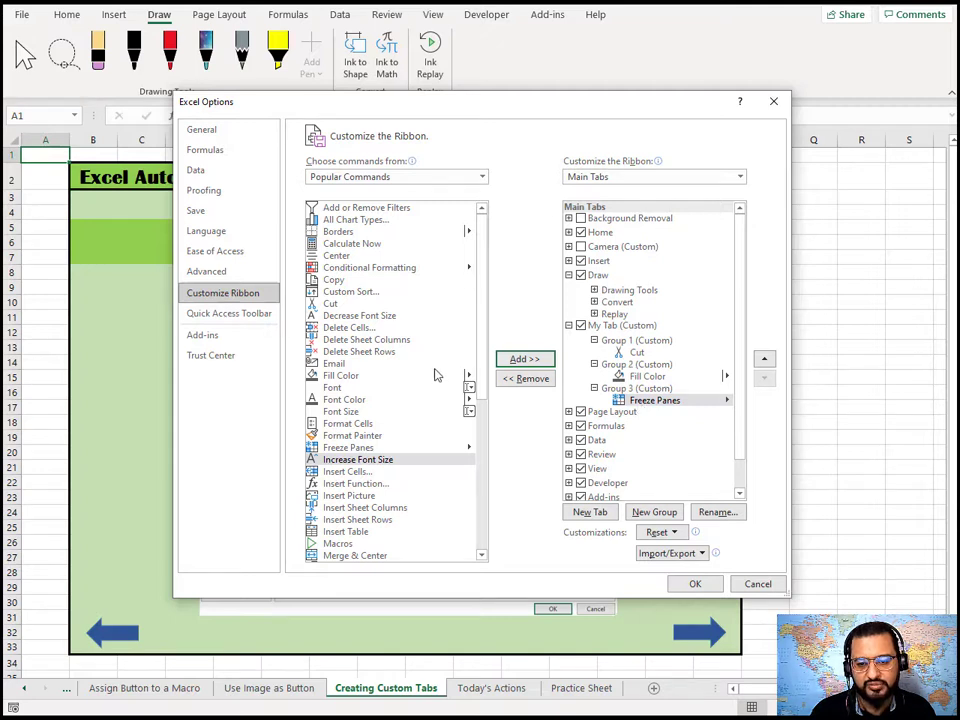
List All Commands as the source for ribbon customization and look over the available commands.
left_click(481, 179)
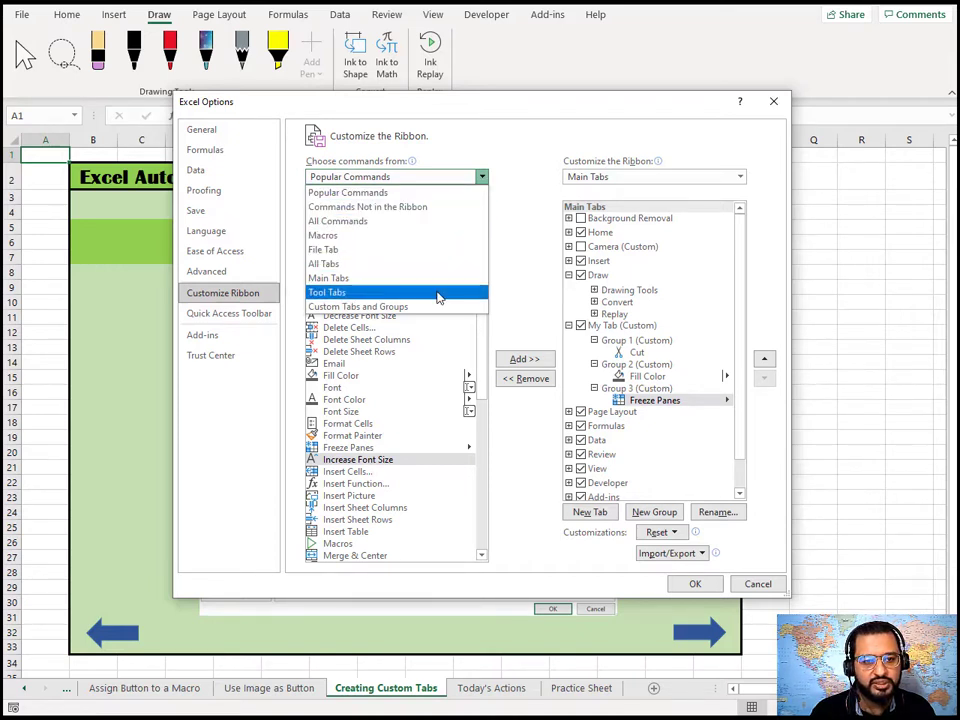
left_click(396, 222)
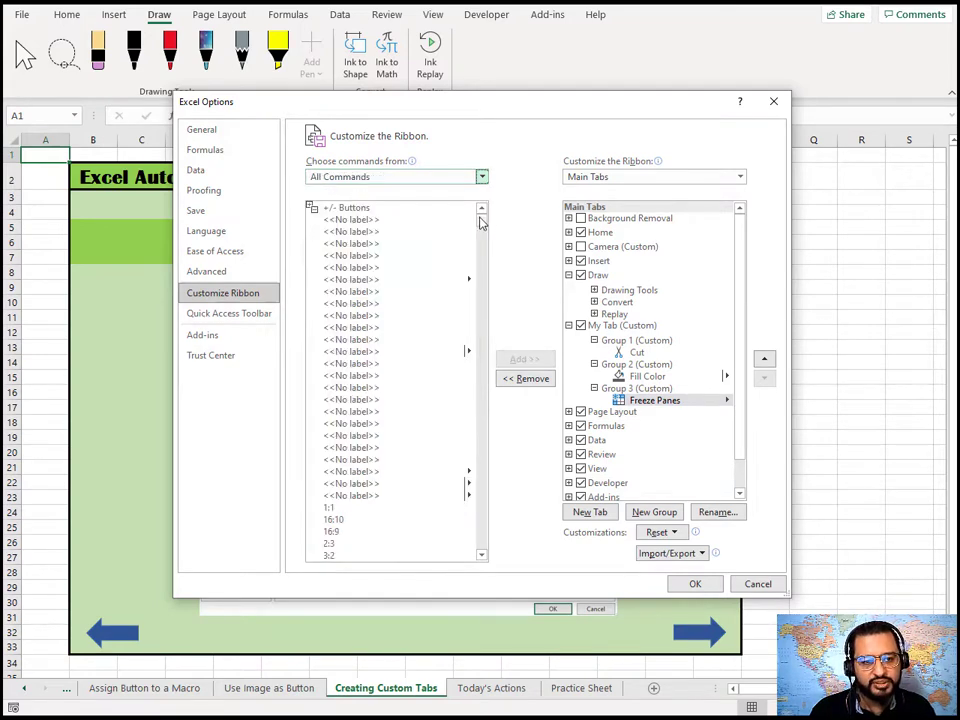
mouse_move(481, 224)
left_mouse_down()
mouse_move(482, 403)
mouse_move(487, 216)
left_mouse_up()
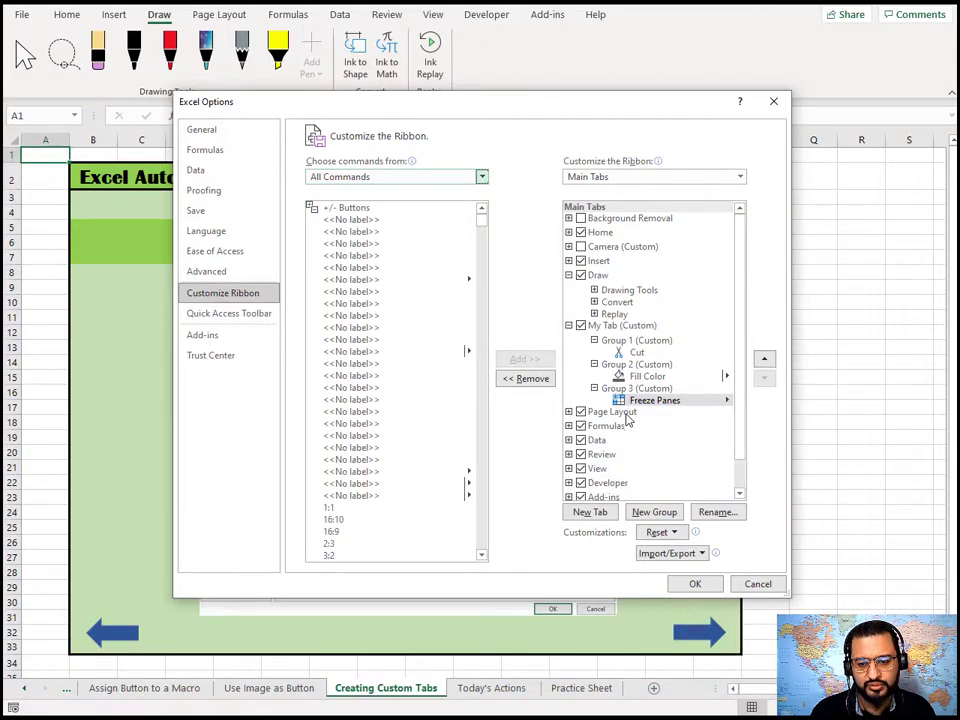
Apply the ribbon customization and display My Tab with its three groups.
left_click(692, 583)
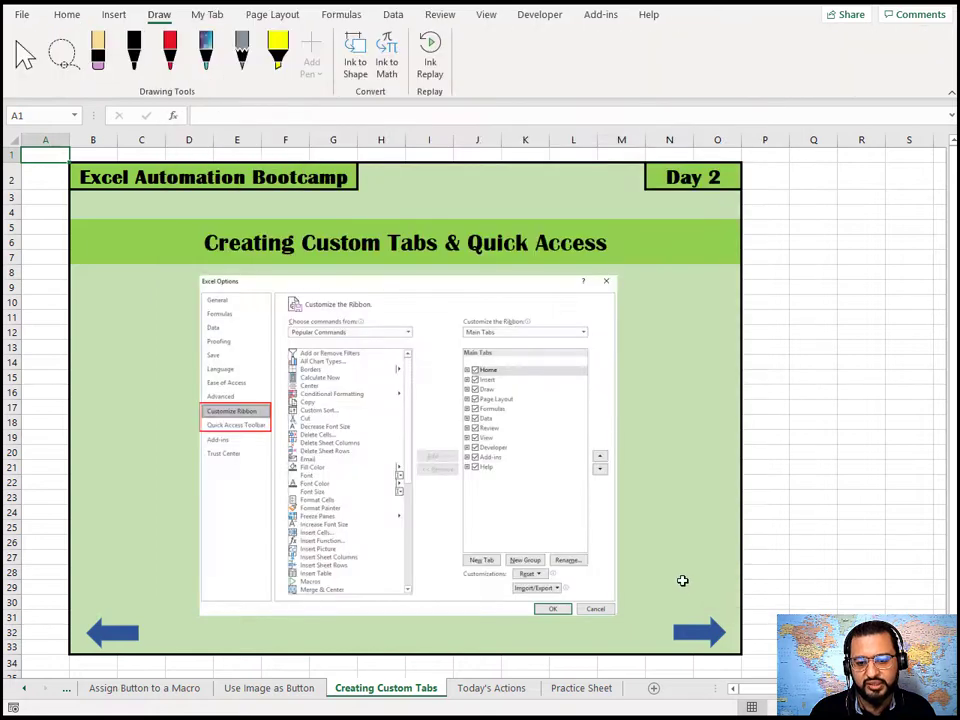
left_click(209, 17)
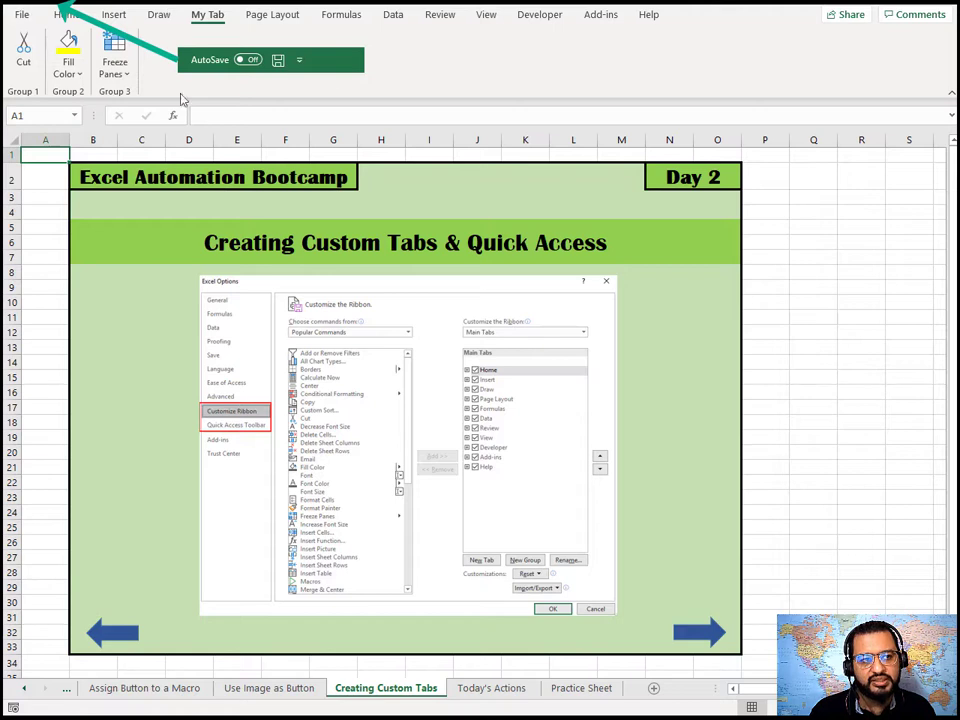
Add the Quick Print command to the Quick Access Toolbar for all documents and apply the customization.
right_click(463, 46)
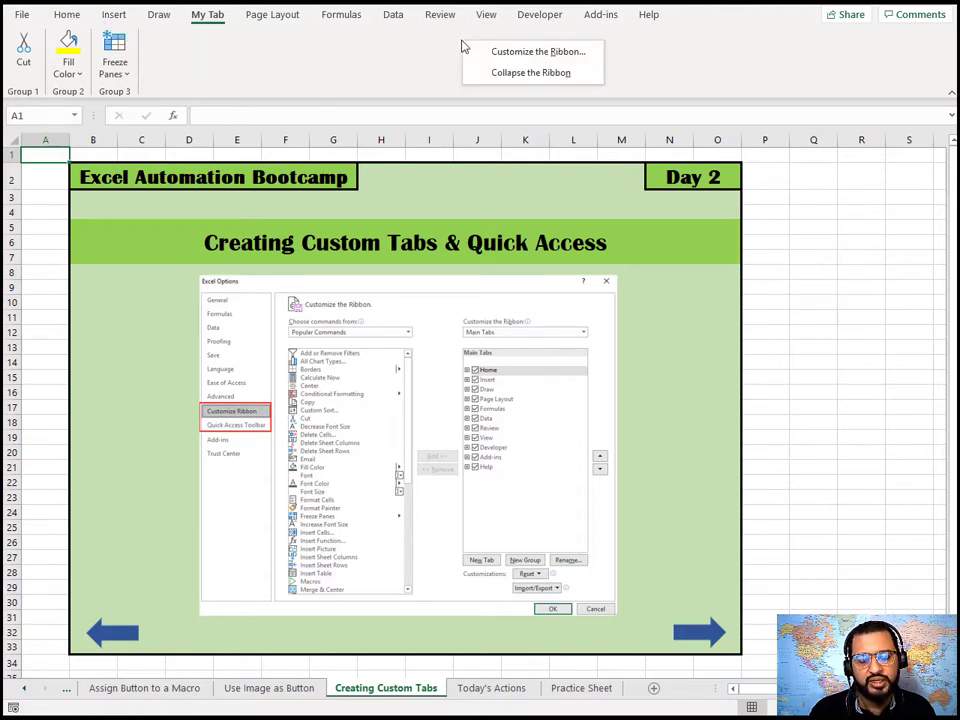
left_click(483, 52)
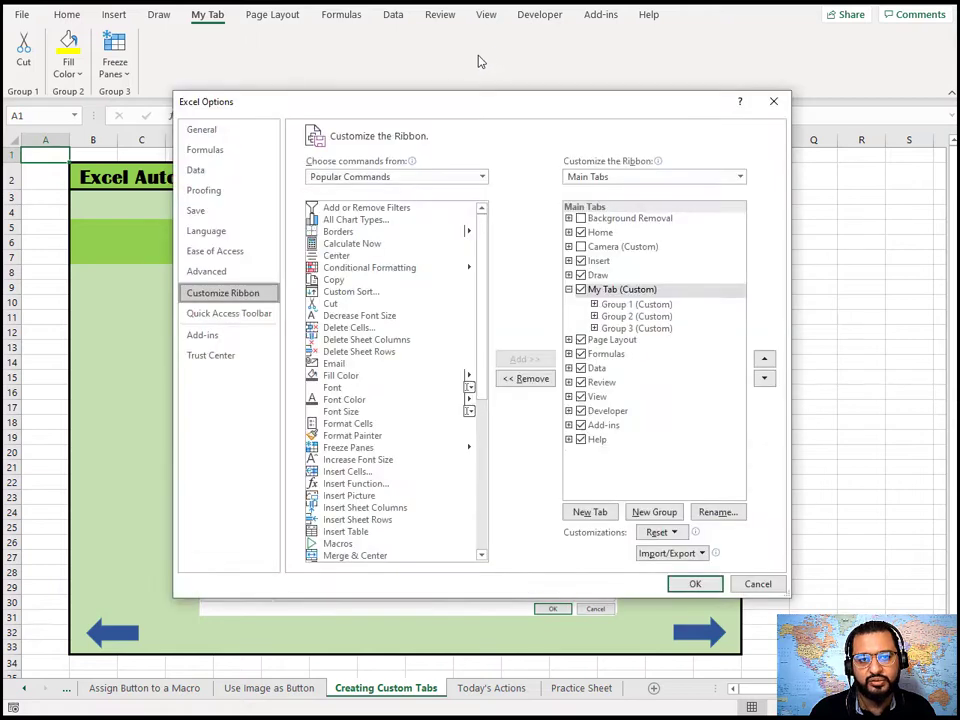
left_click(220, 316)
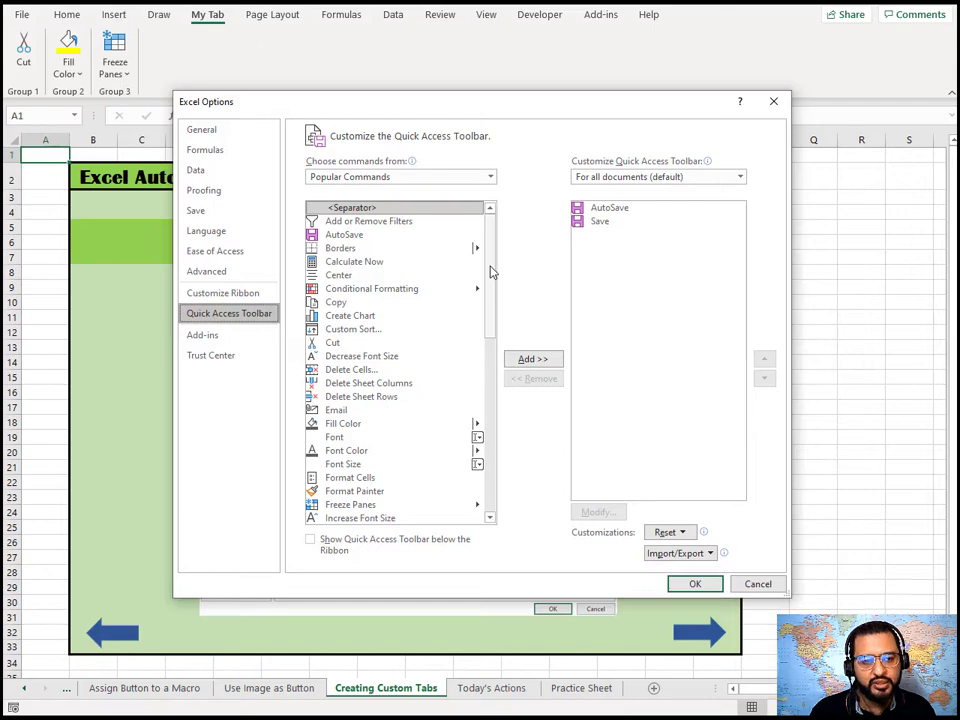
left_click_drag(491, 270, 501, 441)
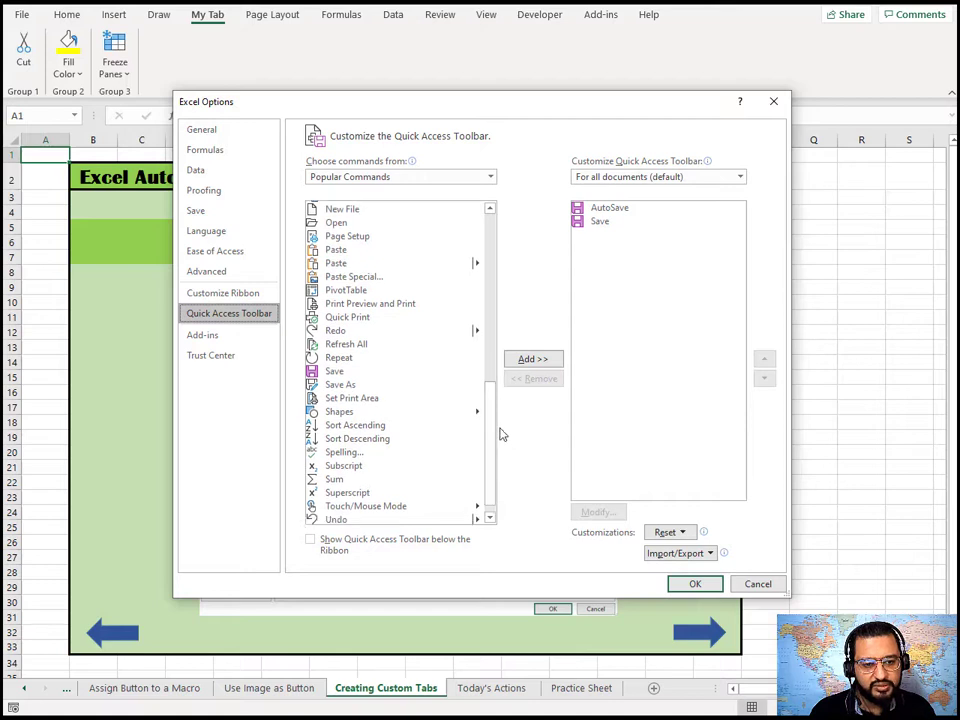
left_click(355, 322)
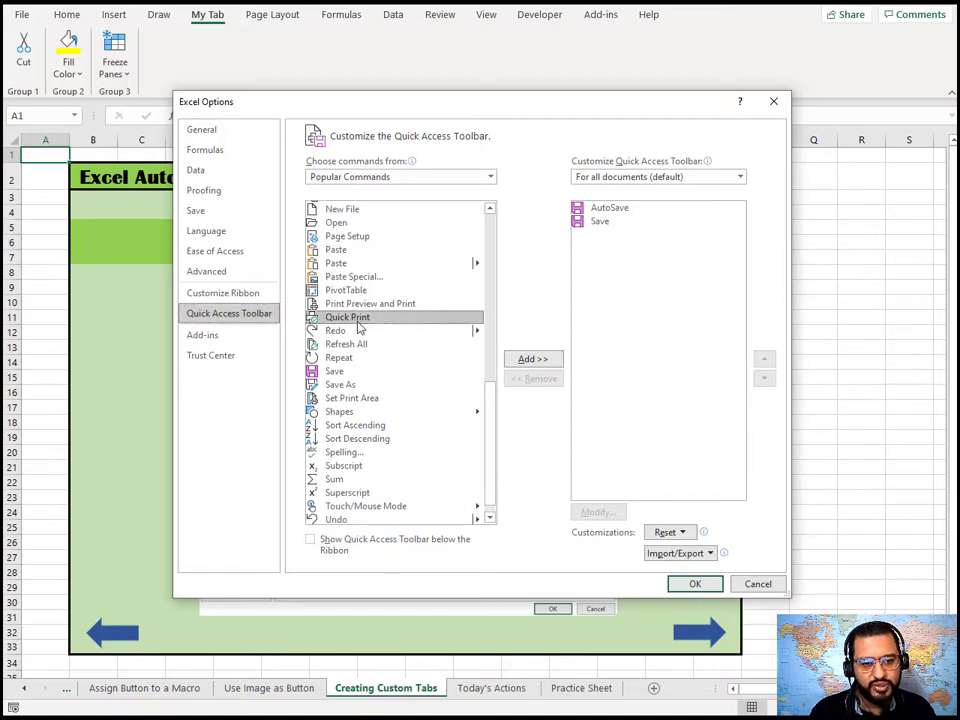
left_click(523, 362)
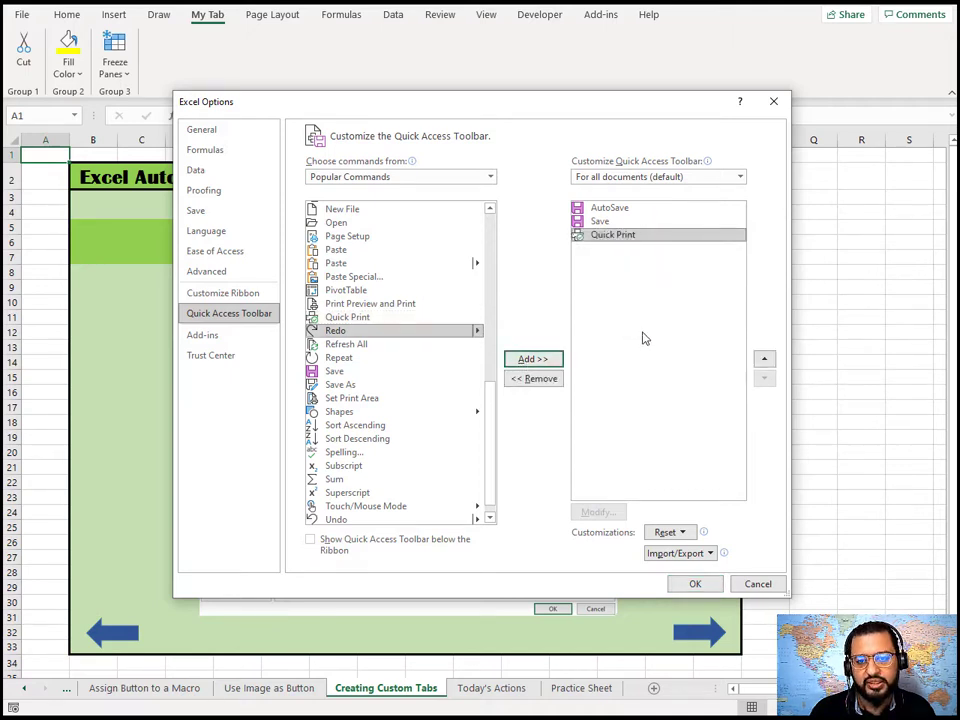
left_click(697, 585)
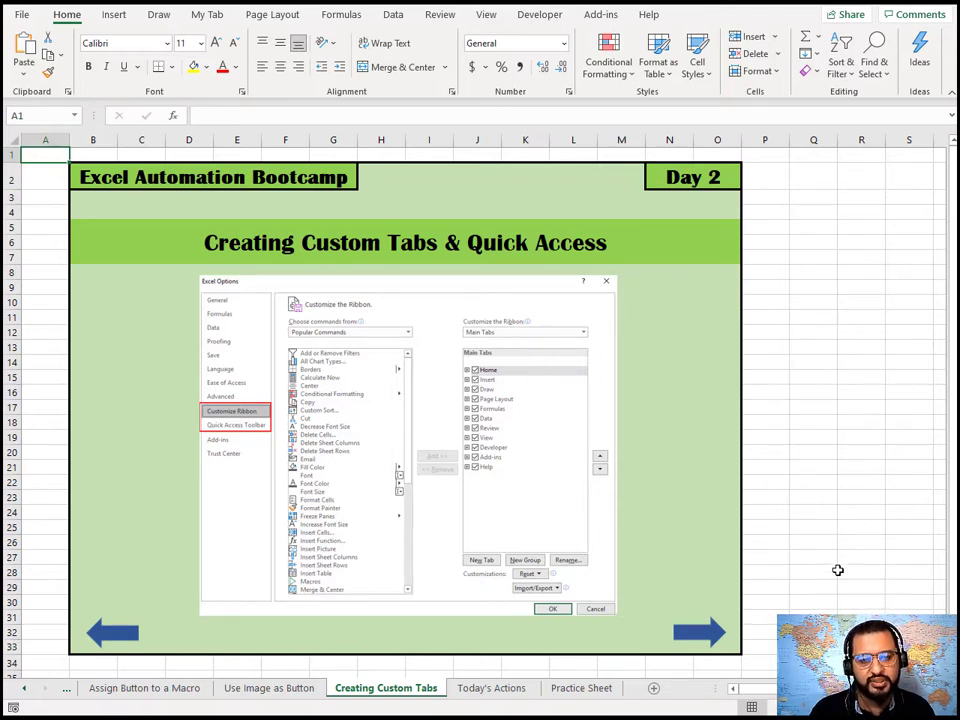
Go to the Today's Actions sheet to review the list of actions.
left_click(700, 631)
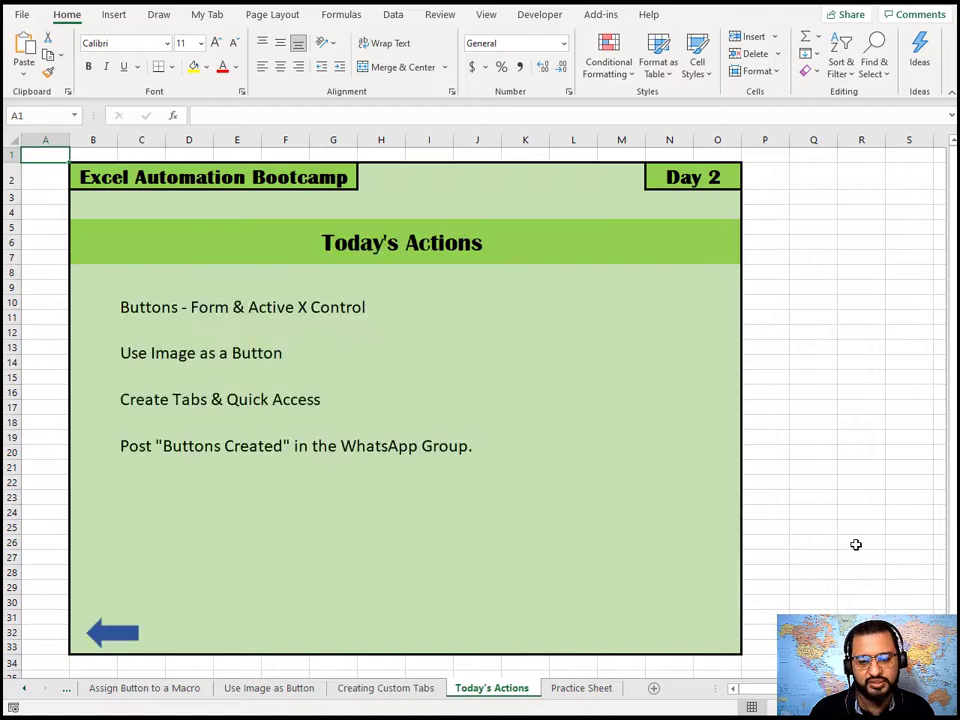